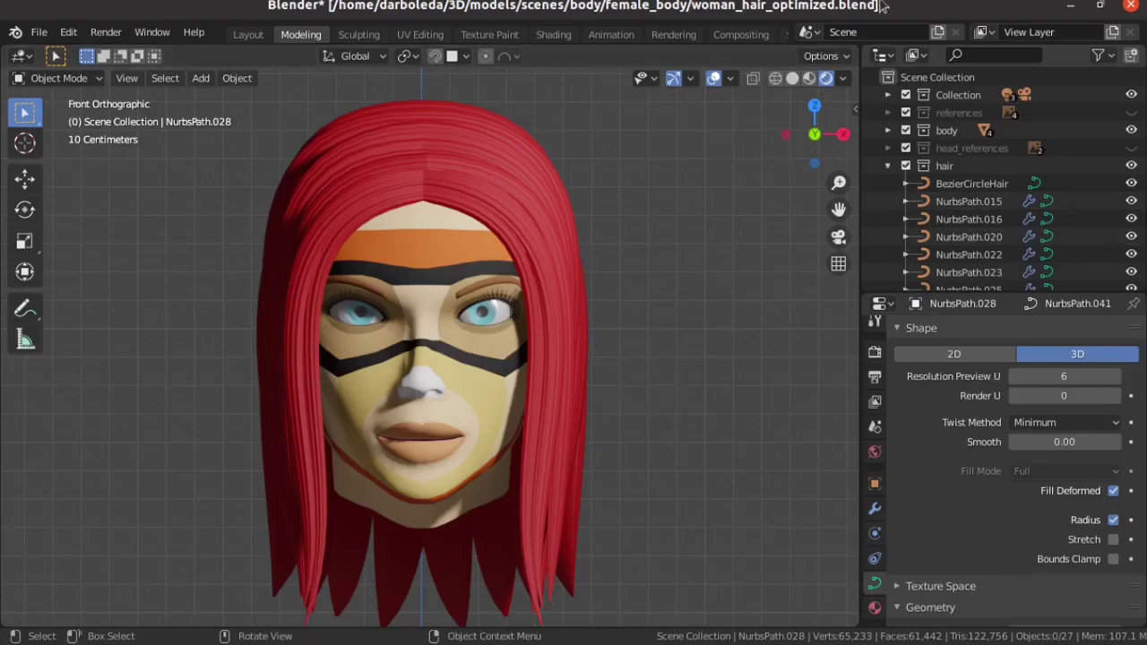
Leave the finished red-haired head and open the scene with the egg-shaped head and two sphere eyes.
{"action": "right_click", "coordinate": [986, 4]}
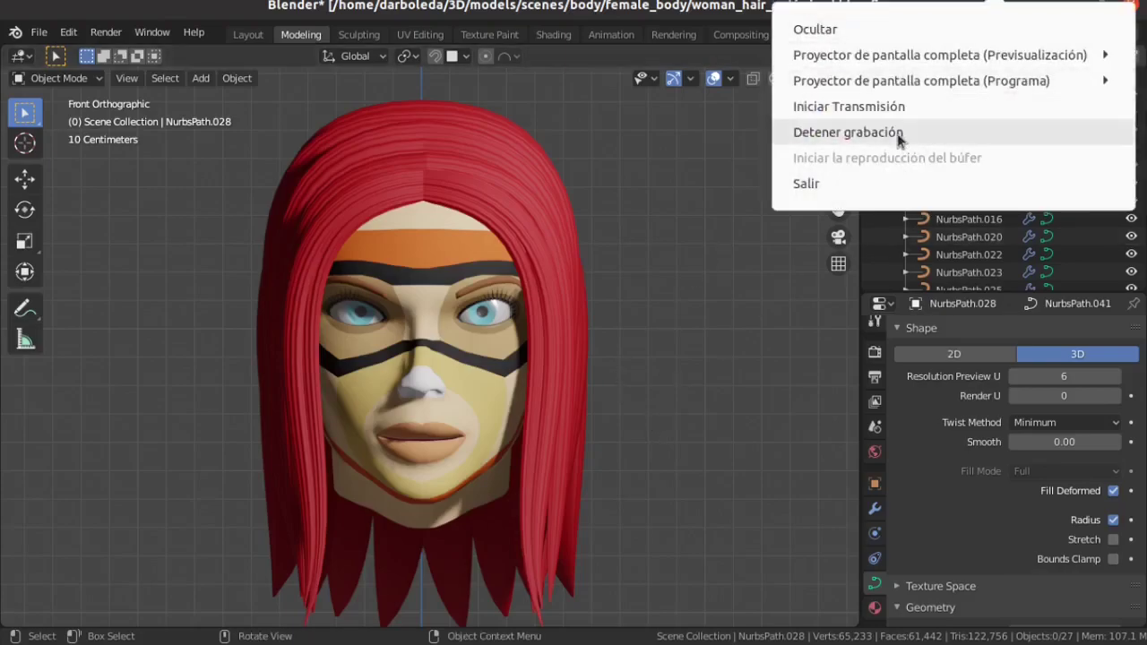
{"action": "left_click", "coordinate": [896, 131]}
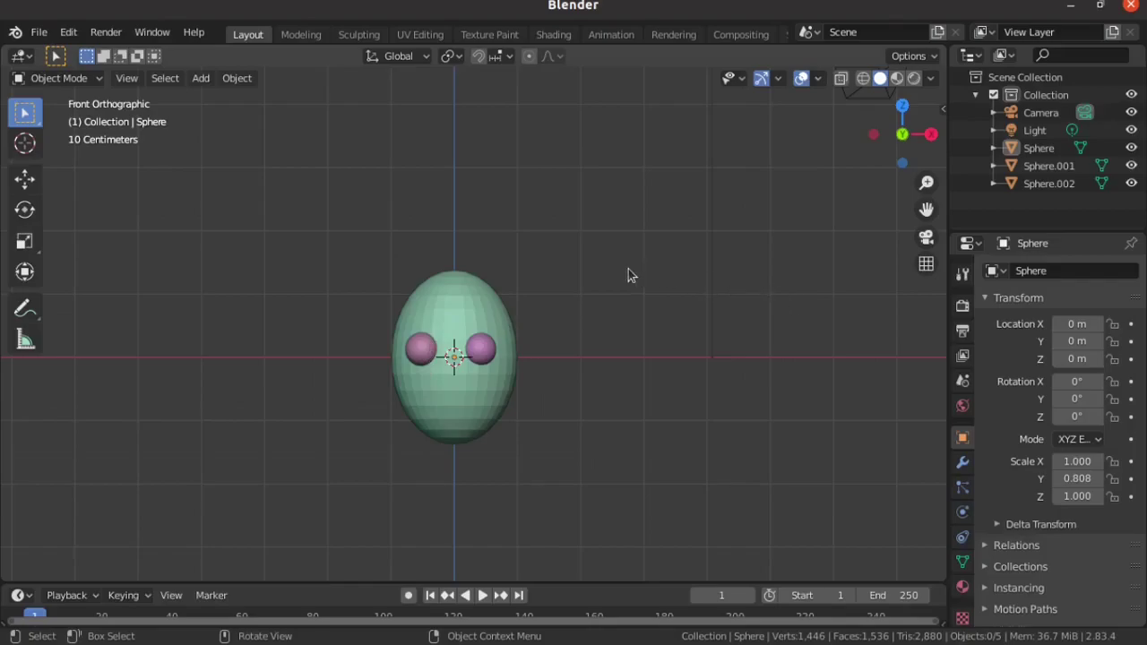
Add a NURBS path and move it up and to the right of the head.
{"action": "key", "text": "shift+a"}
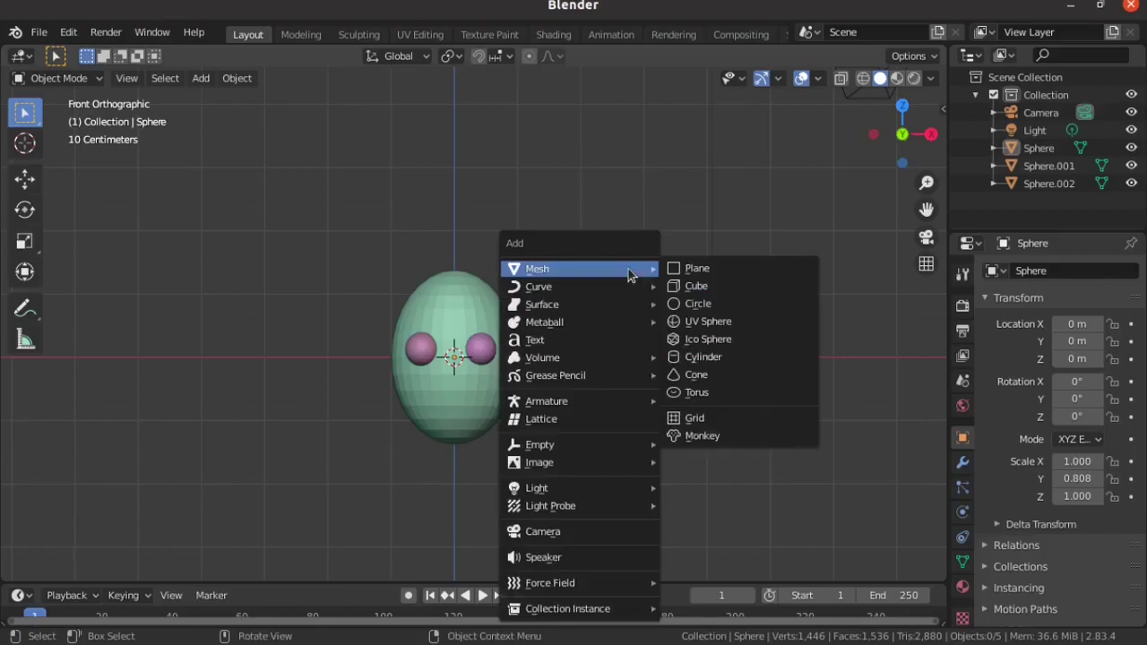
{"action": "mouse_move", "coordinate": [539, 287]}
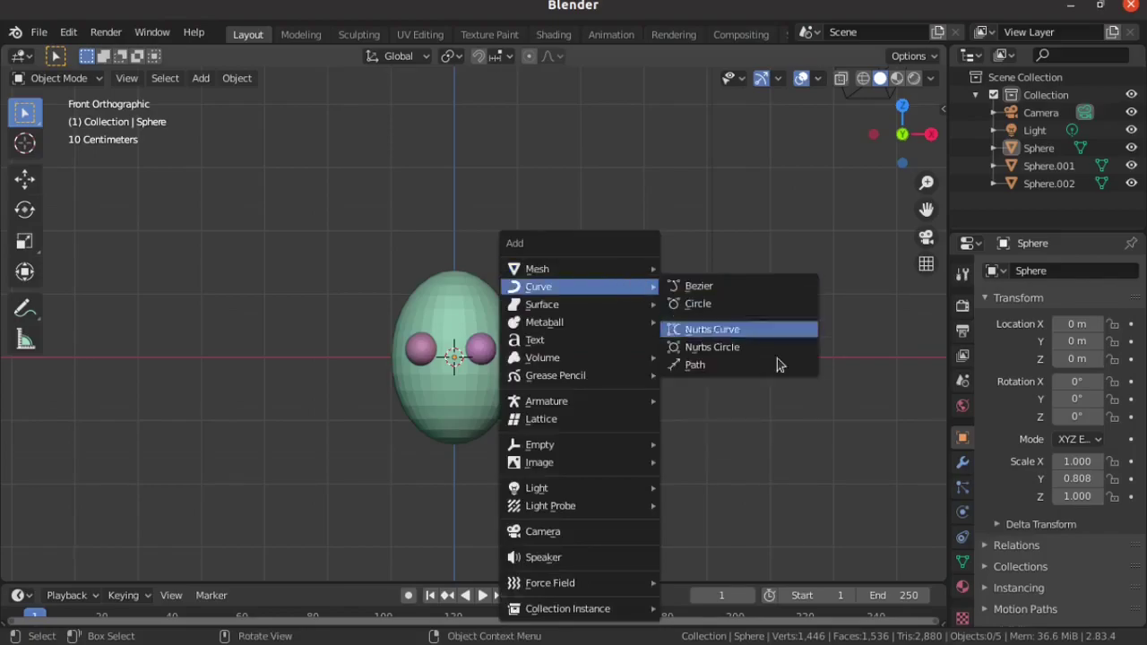
{"action": "left_click", "coordinate": [740, 367]}
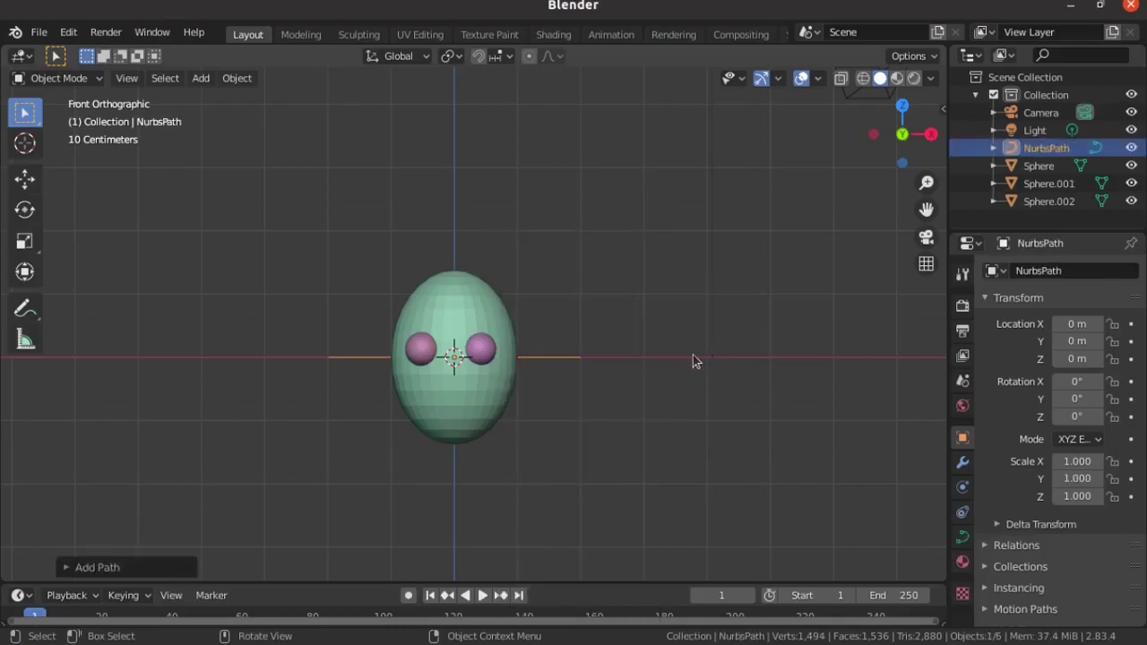
{"action": "key", "text": "g"}
{"action": "key", "text": "z"}
{"action": "left_click", "coordinate": [724, 200]}
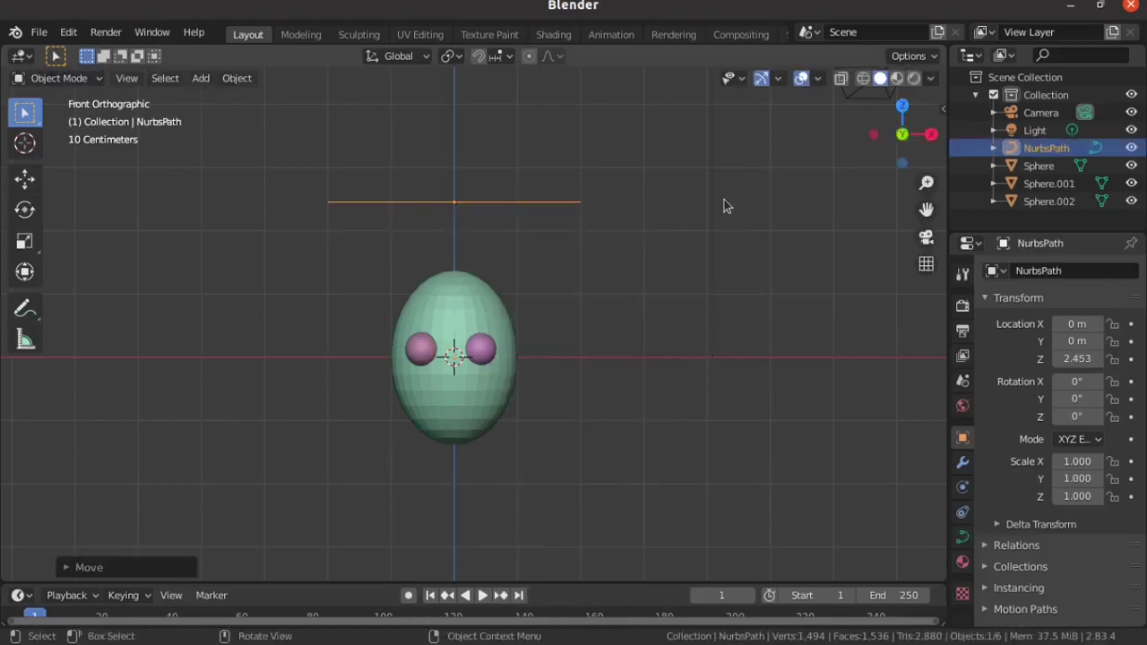
{"action": "key", "text": "g"}
{"action": "left_click", "coordinate": [908, 250]}
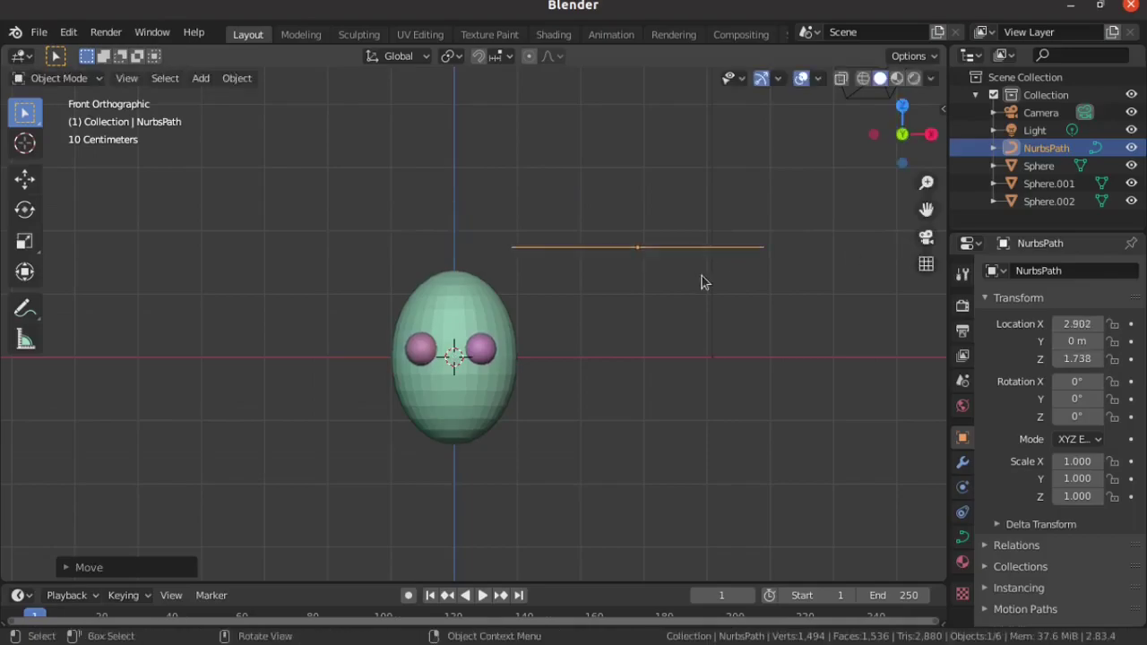
Rotate the path 90° on X and 90° on Y so it stands vertical.
{"action": "type", "text": "rx90"}
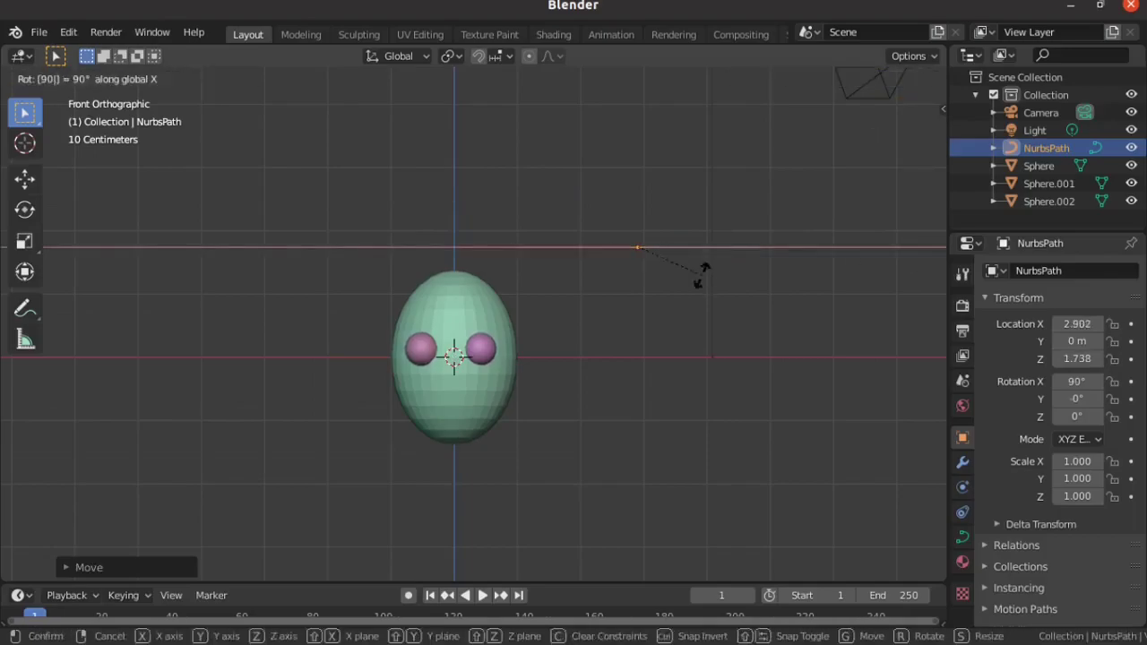
{"action": "key", "text": "Return"}
{"action": "key", "text": "r"}
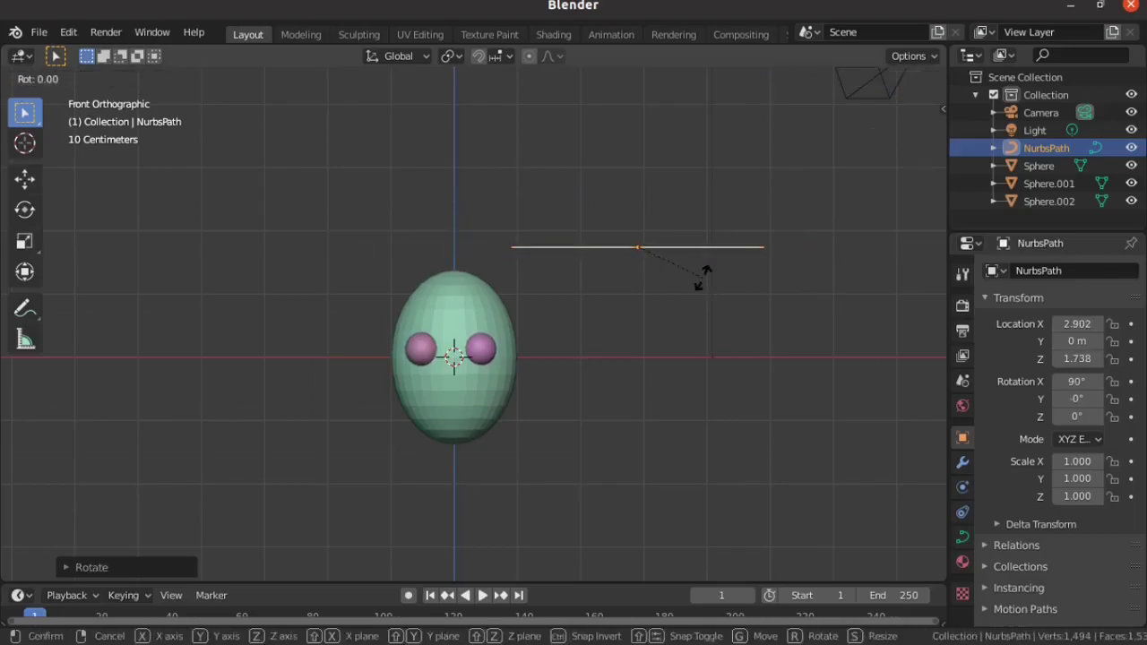
{"action": "type", "text": "xy"}
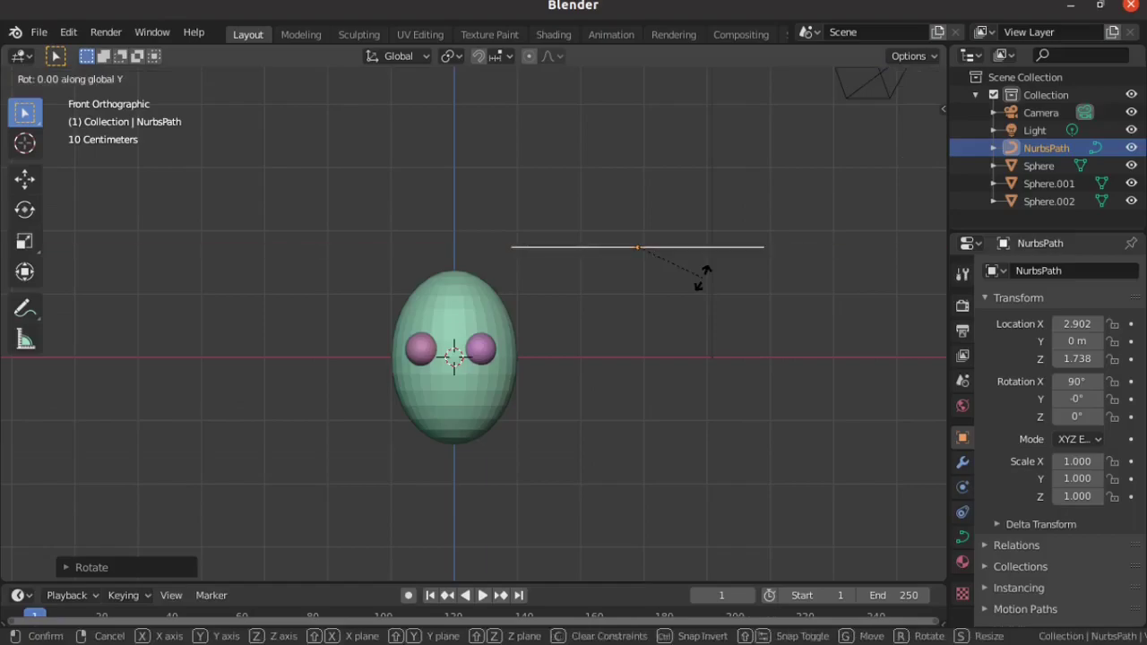
{"action": "type", "text": "90"}
{"action": "key", "text": "Return"}
{"action": "scroll", "coordinate": [696, 283], "scroll_direction": "down", "scroll_amount": 2}
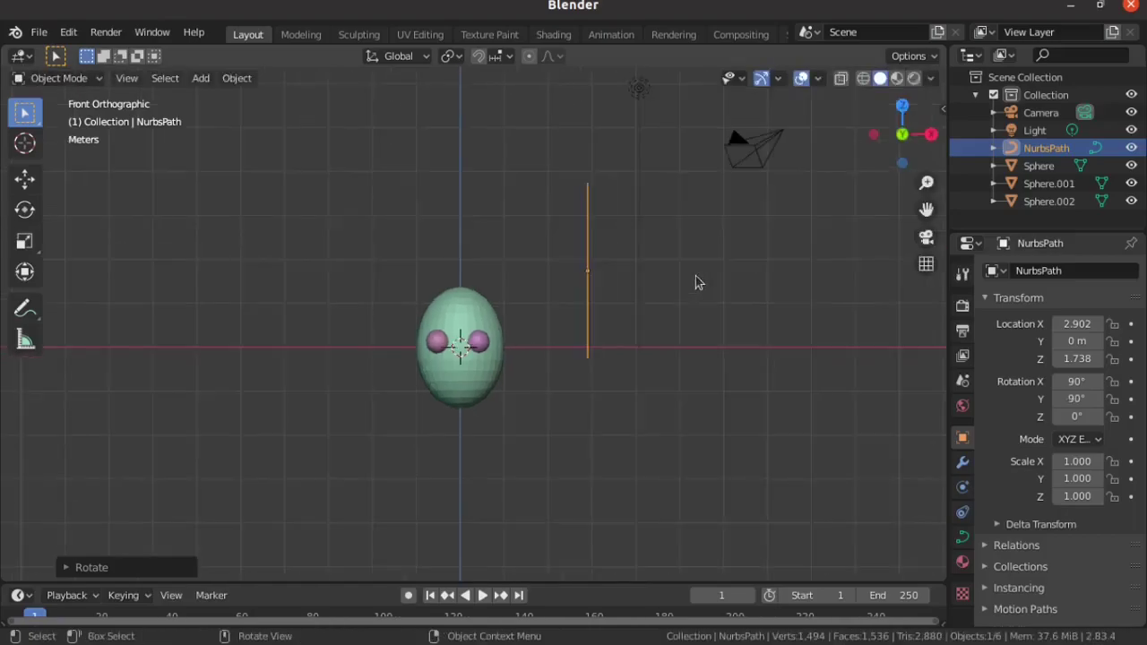
{"action": "mouse_move", "coordinate": [666, 263]}
{"action": "middle_mouse_down", "text": "shift"}
{"action": "mouse_move", "coordinate": [689, 297]}
{"action": "mouse_move", "coordinate": [676, 302]}
{"action": "middle_mouse_up", "text": "shift"}
{"action": "scroll", "coordinate": [675, 302], "scroll_direction": "up", "scroll_amount": 1}
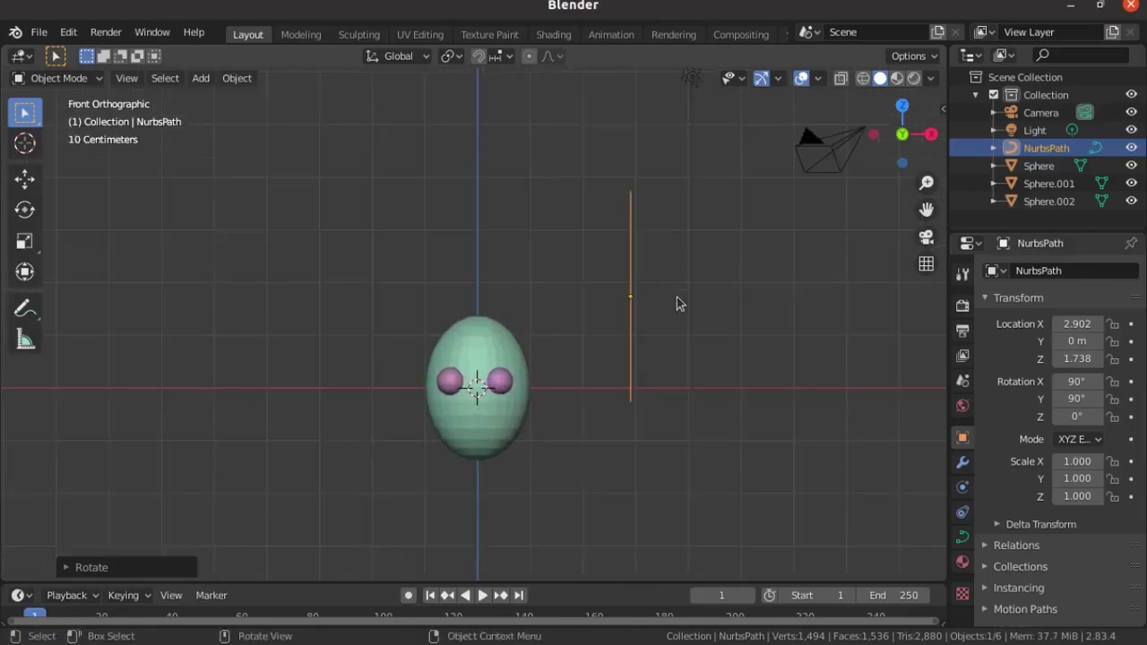
{"action": "key", "text": "shift+a"}
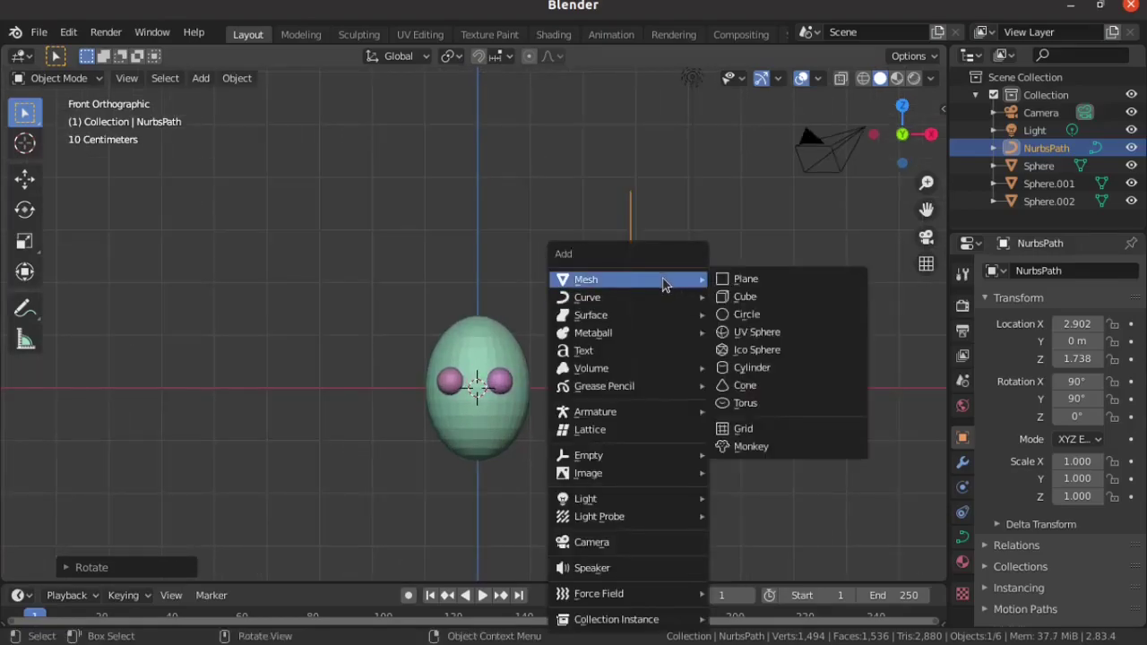
{"action": "mouse_move", "coordinate": [588, 296]}
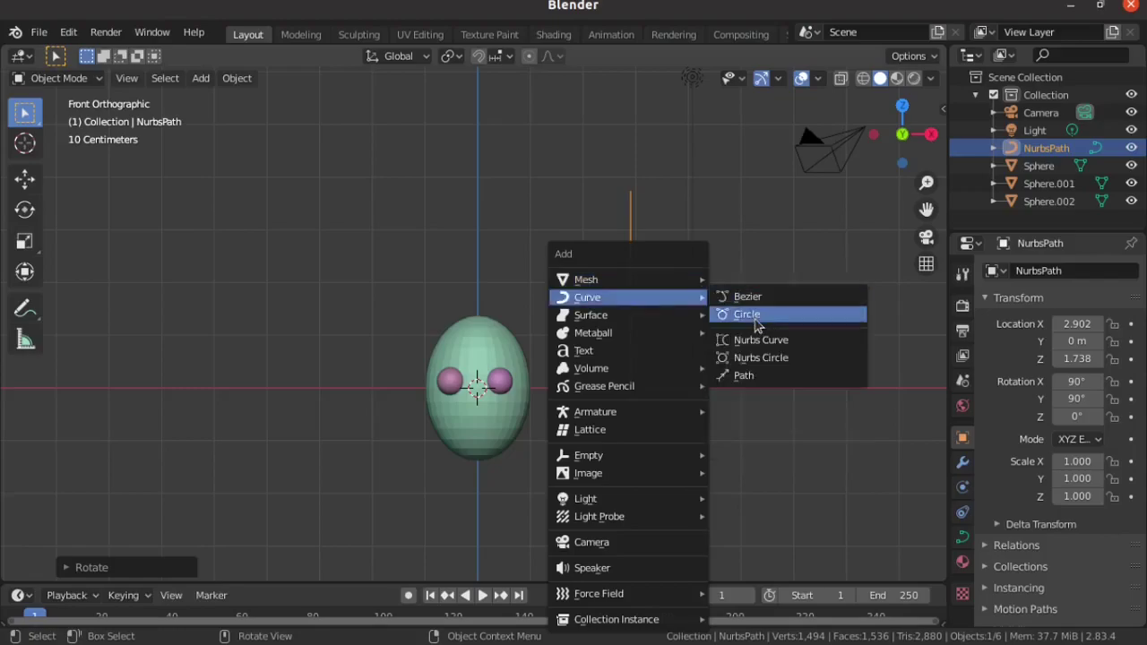
Add a Bezier circle and place it above the upright path.
{"action": "left_click", "coordinate": [753, 315]}
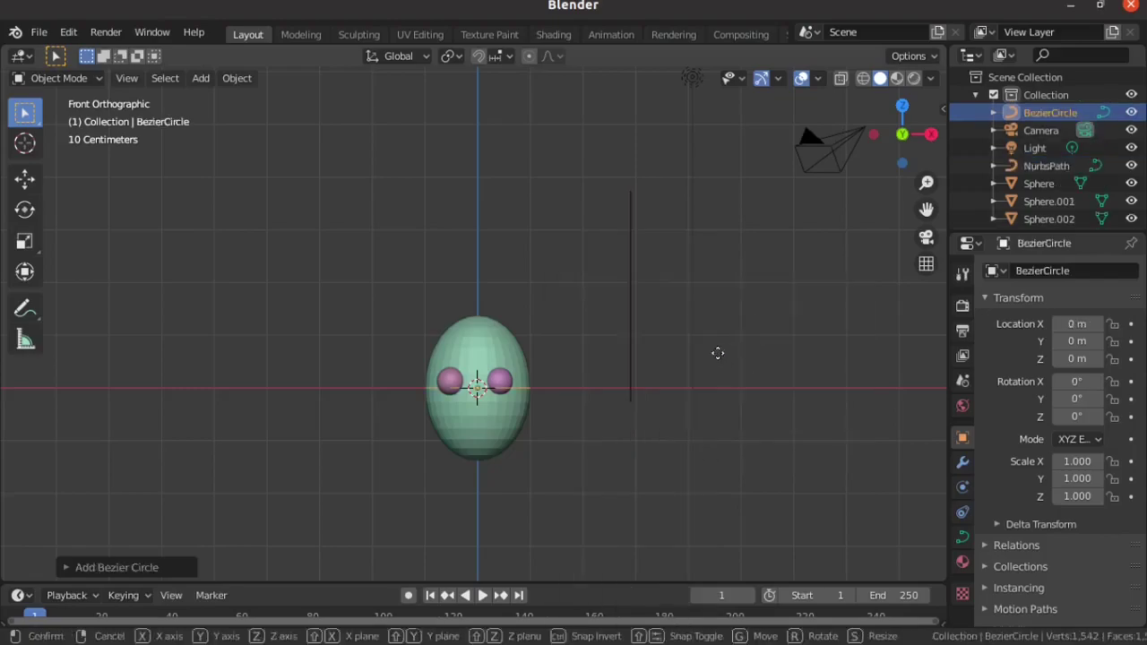
{"action": "key", "text": "g"}
{"action": "left_click", "coordinate": [781, 204]}
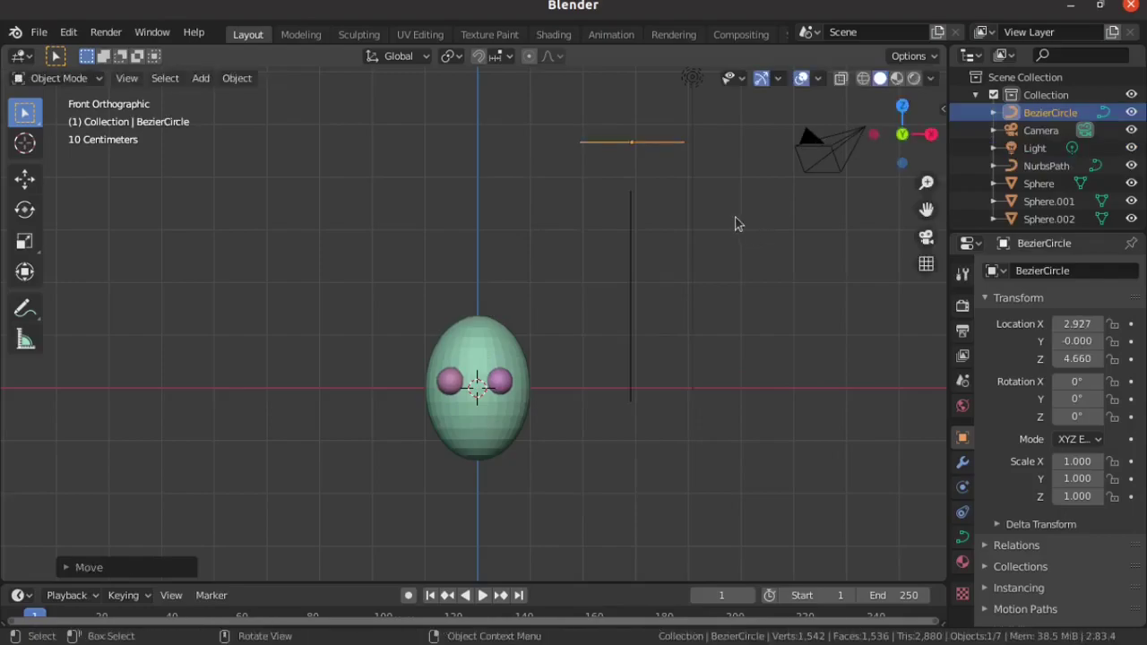
Select the upright path and the Bezier circle together, with the path active.
{"action": "mouse_move", "coordinate": [725, 230]}
{"action": "middle_mouse_down", "text": "shift"}
{"action": "mouse_move", "coordinate": [643, 366]}
{"action": "mouse_move", "coordinate": [625, 366]}
{"action": "middle_mouse_up", "text": "shift"}
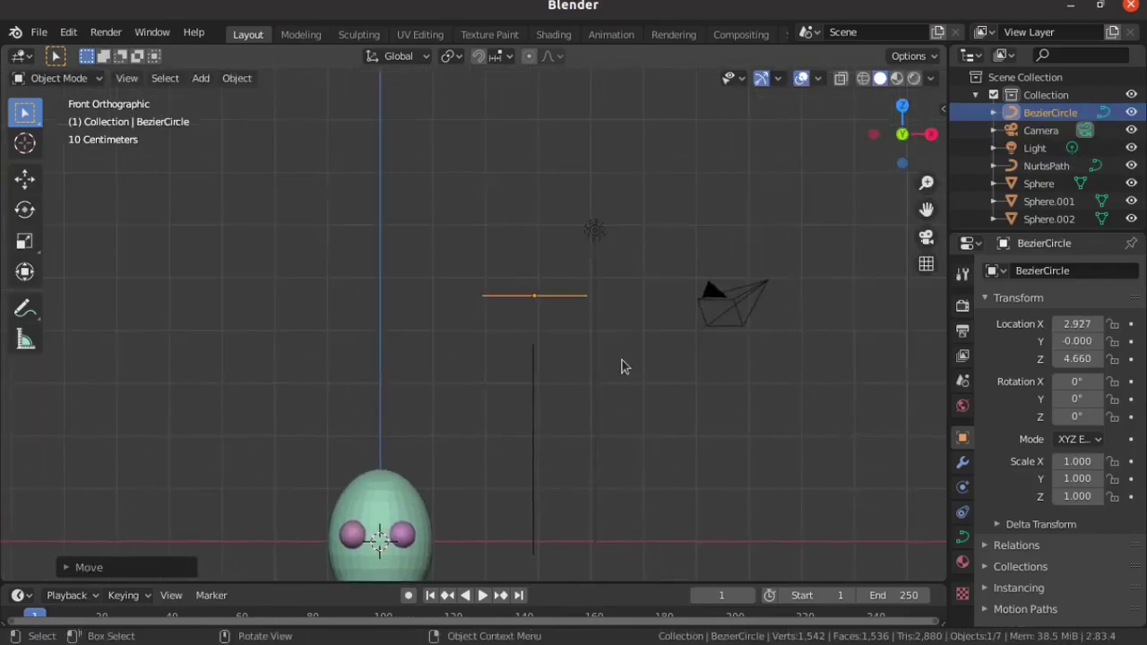
{"action": "left_click", "coordinate": [537, 404]}
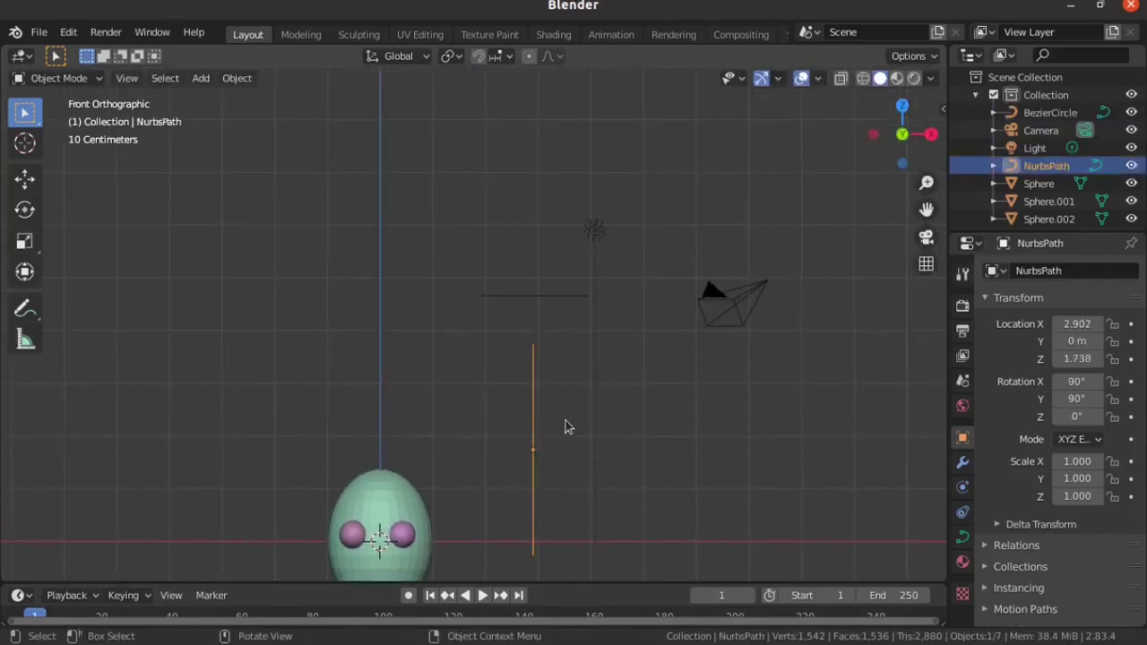
{"action": "left_click", "coordinate": [532, 298]}
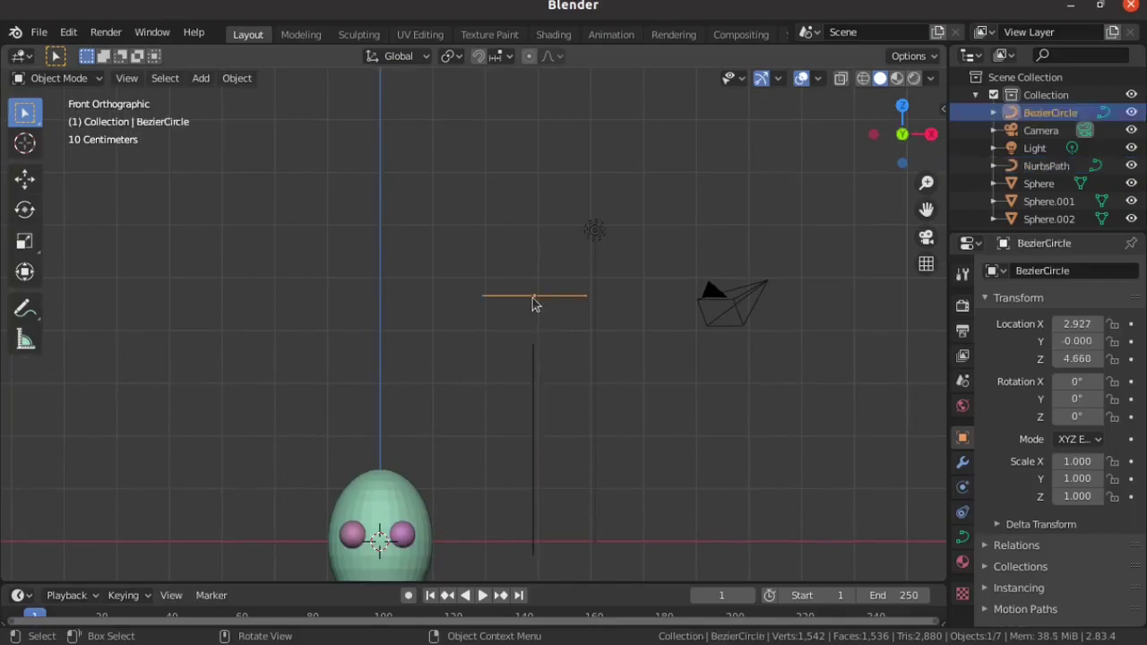
{"action": "left_click", "coordinate": [534, 385]}
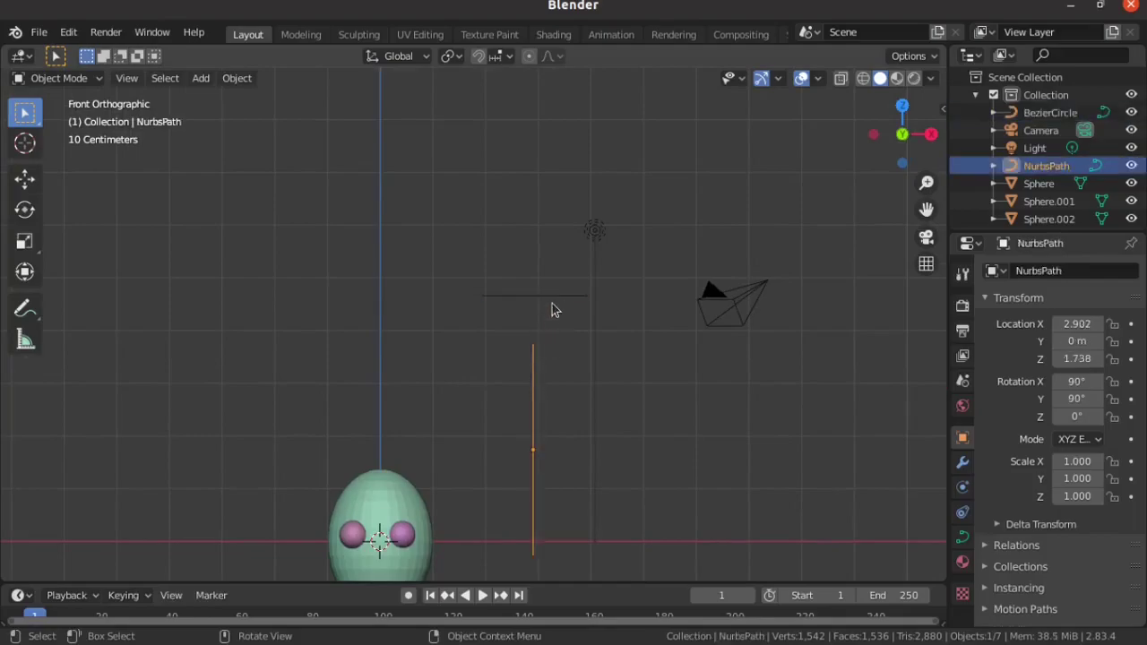
{"action": "left_click", "coordinate": [545, 321]}
{"action": "left_click", "coordinate": [531, 367]}
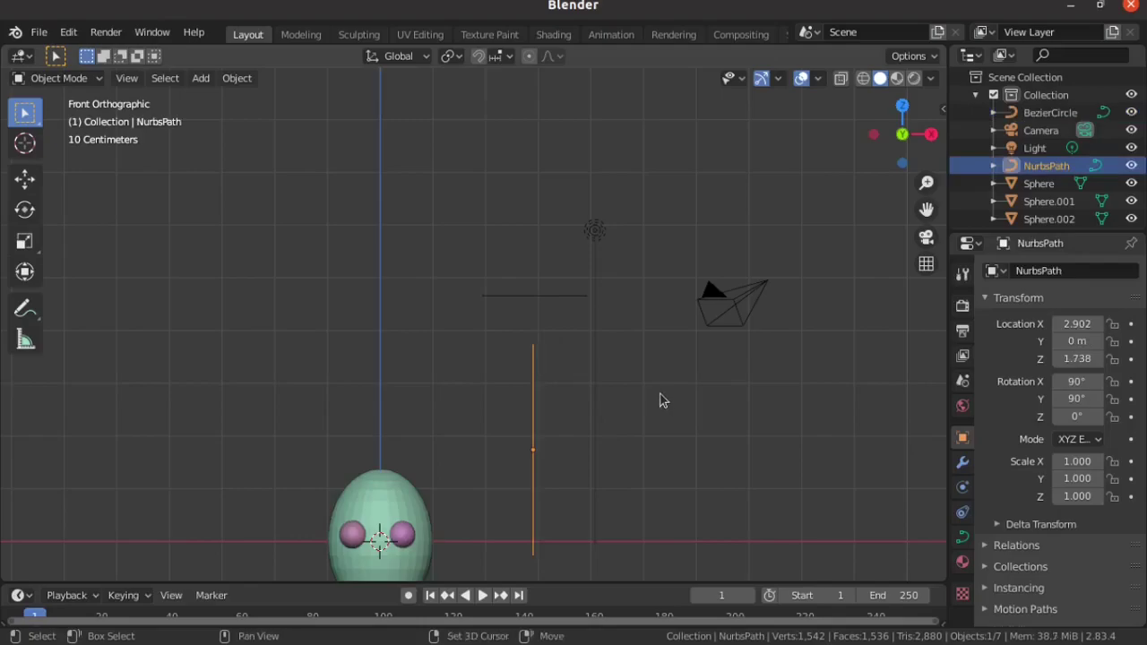
{"action": "middle_click_drag", "start_coordinate": [678, 377], "coordinate": [626, 350], "text": "shift"}
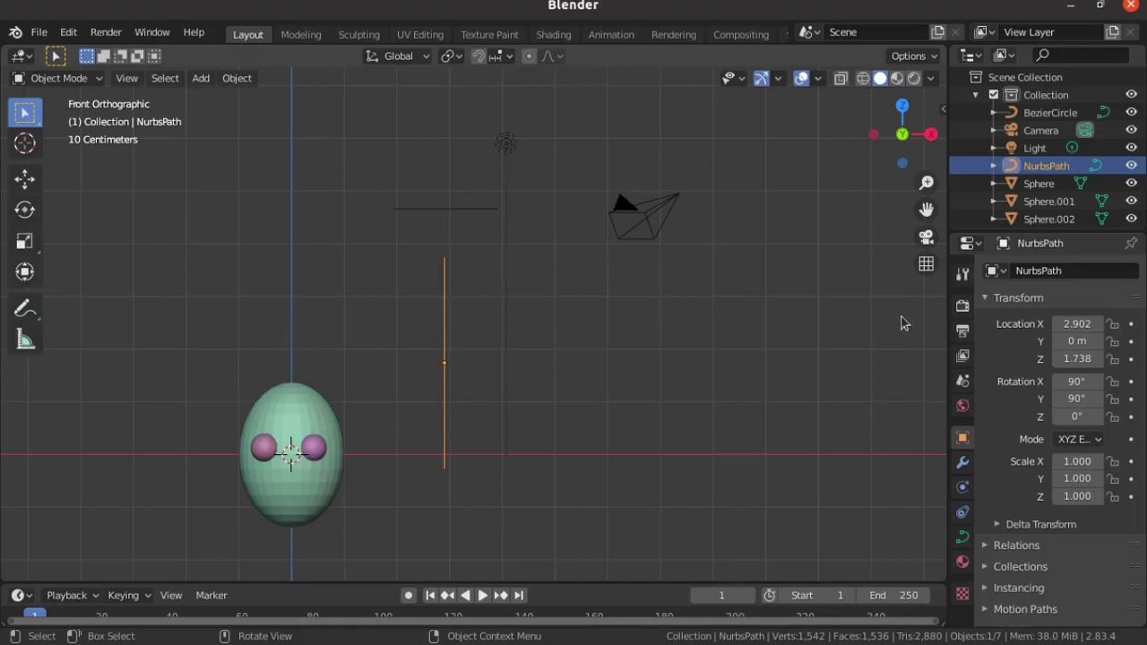
Set BezierCircle as the NurbsPath's Geometry bevel object, turning the path into a round tube.
{"action": "left_click", "coordinate": [963, 542]}
{"action": "scroll", "coordinate": [1004, 420], "scroll_direction": "down", "scroll_amount": 2}
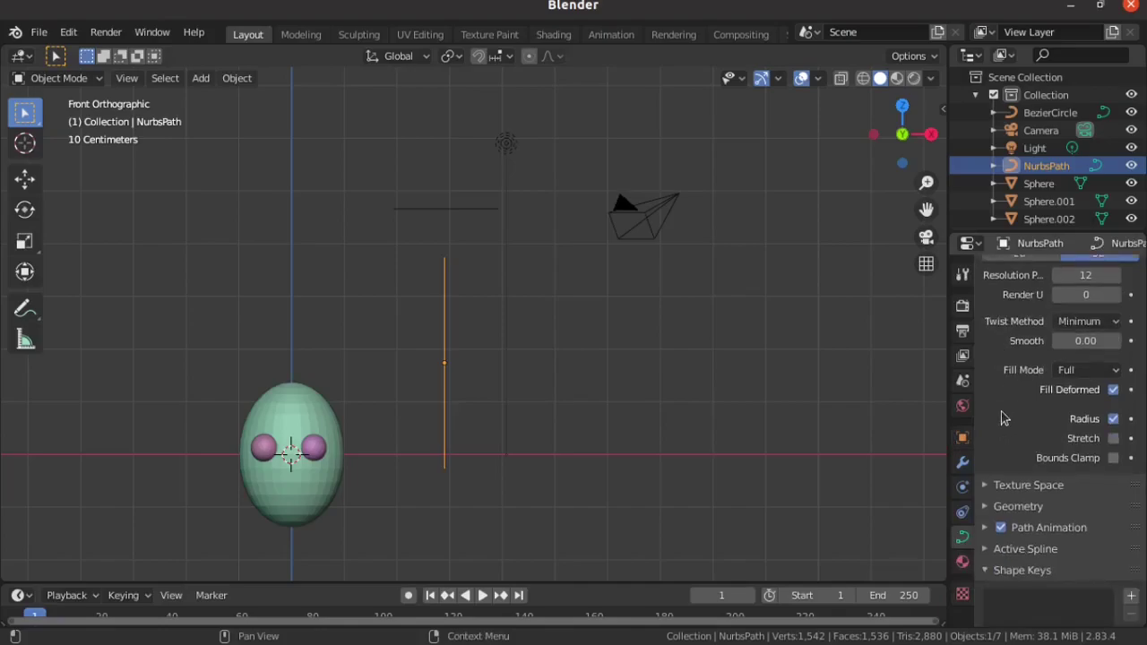
{"action": "scroll", "coordinate": [1004, 416], "scroll_direction": "down", "scroll_amount": 2}
{"action": "left_click", "coordinate": [986, 447]}
{"action": "scroll", "coordinate": [1054, 332], "scroll_direction": "down", "scroll_amount": 3}
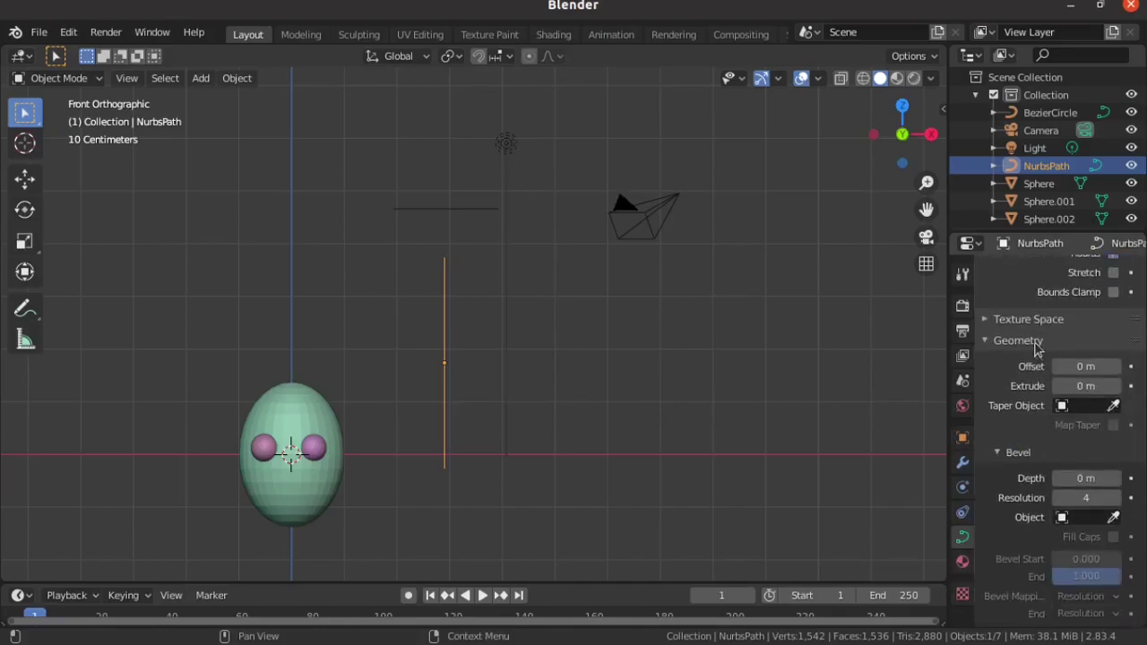
{"action": "scroll", "coordinate": [1024, 361], "scroll_direction": "down", "scroll_amount": 2}
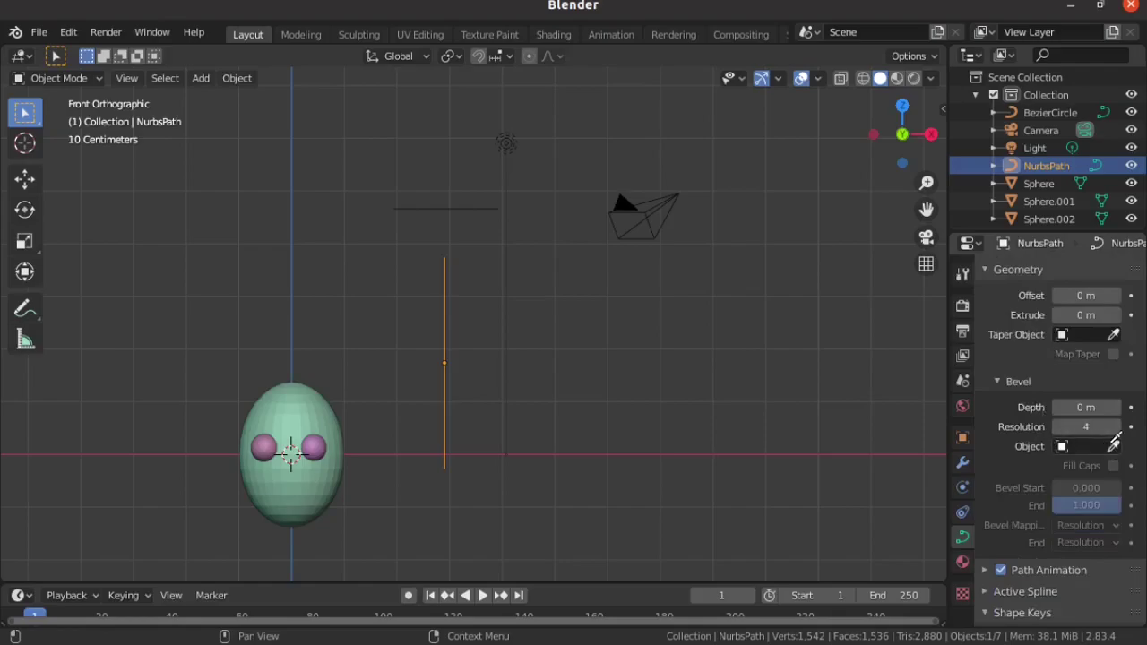
{"action": "left_click", "coordinate": [1113, 445]}
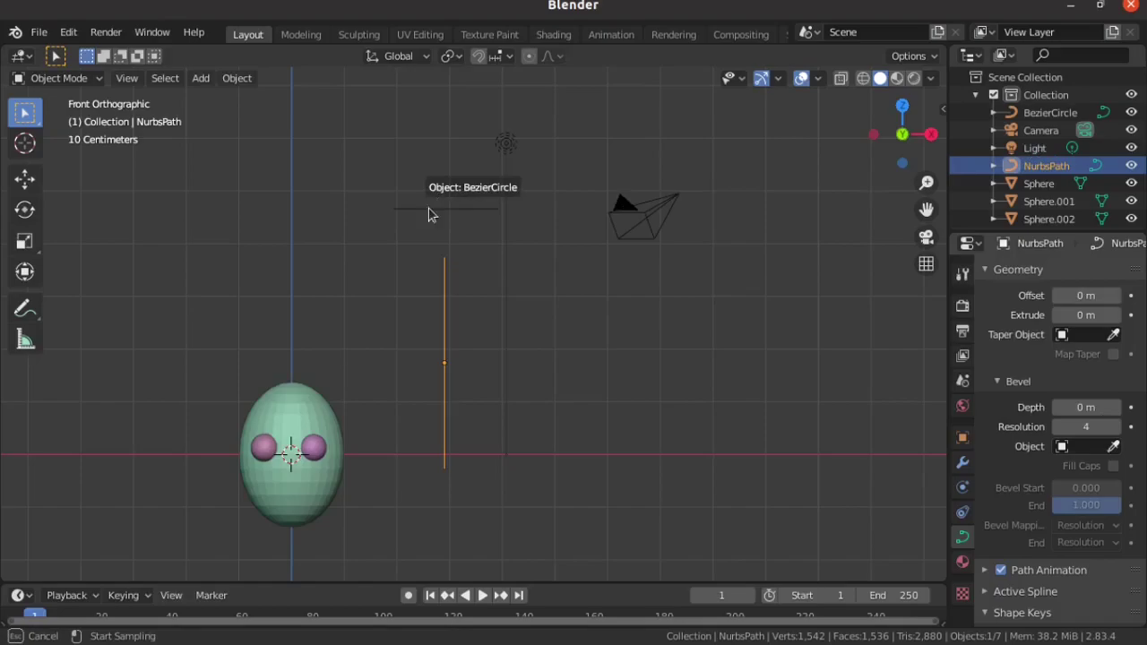
{"action": "left_click", "coordinate": [428, 215]}
{"action": "mouse_move", "coordinate": [565, 392]}
{"action": "middle_mouse_down"}
{"action": "mouse_move", "coordinate": [439, 430]}
{"action": "mouse_move", "coordinate": [519, 408]}
{"action": "middle_mouse_up"}
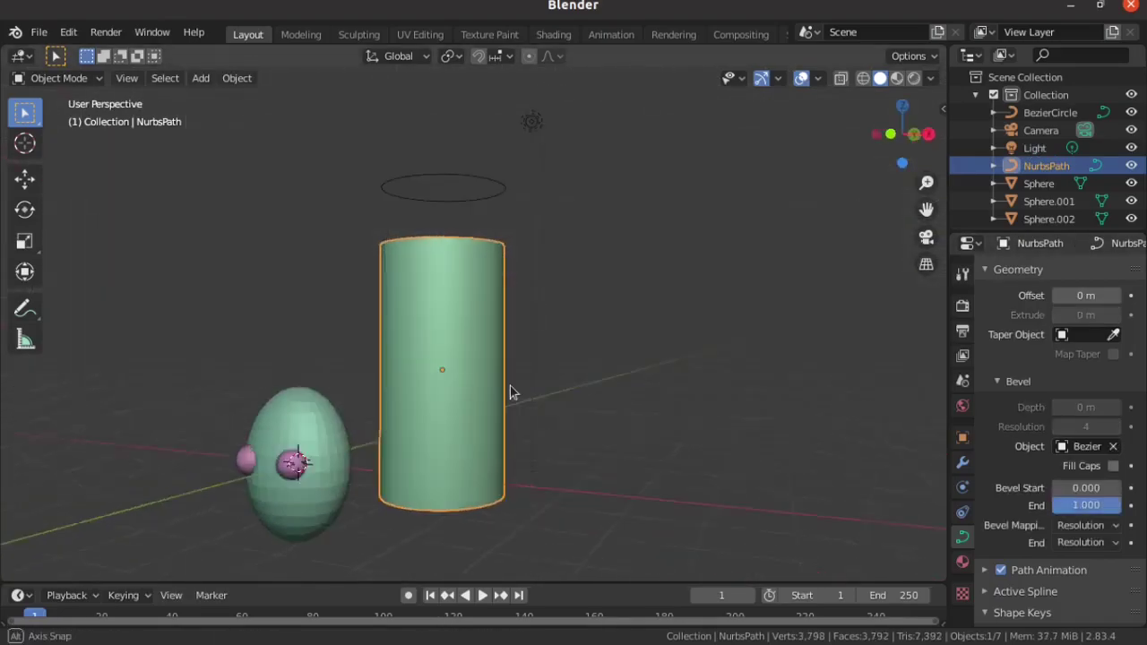
{"action": "key", "text": "KP_1"}
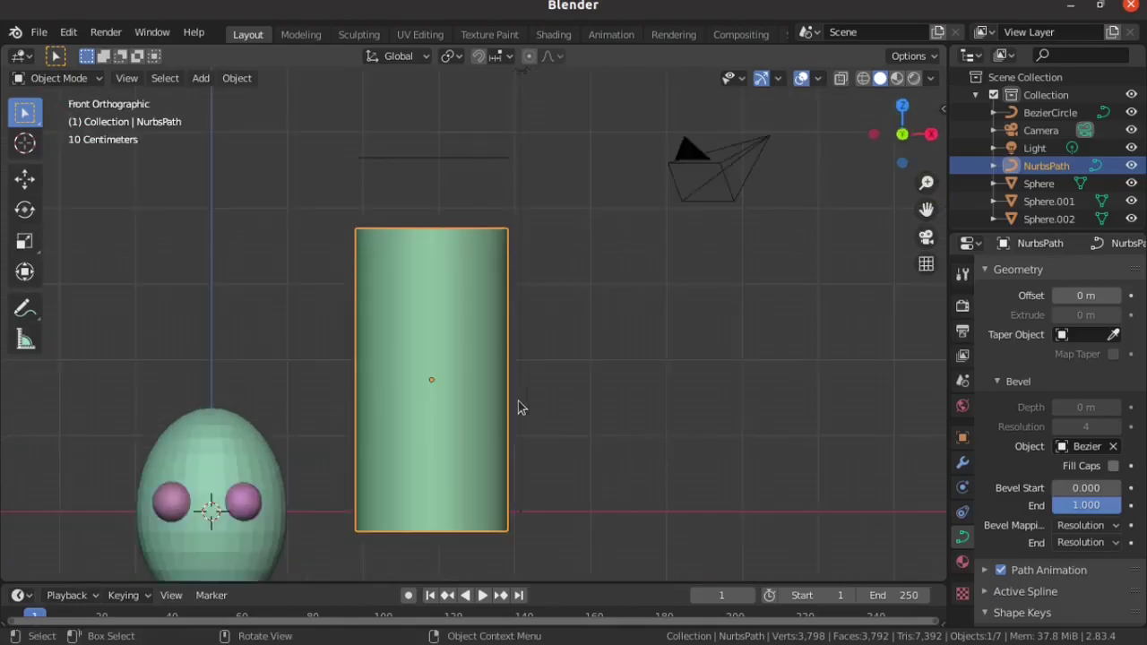
In Edit Mode, shrink the bottom and top points' radius with Alt+S so both ends taper to points.
{"action": "key", "text": "Tab"}
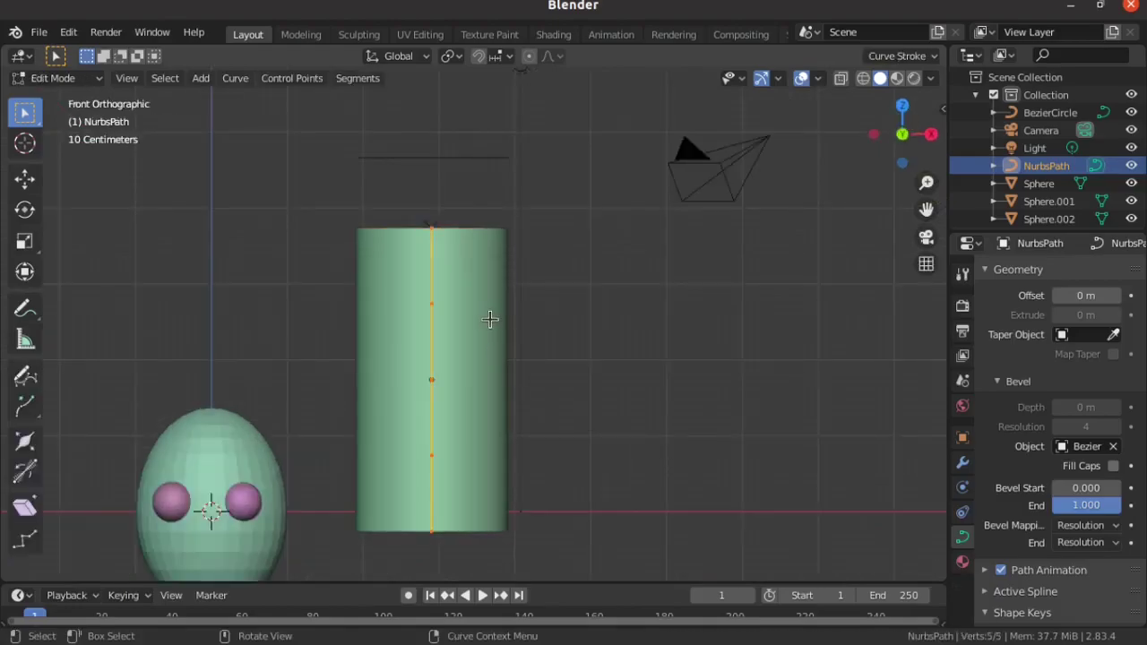
{"action": "left_click", "coordinate": [438, 530]}
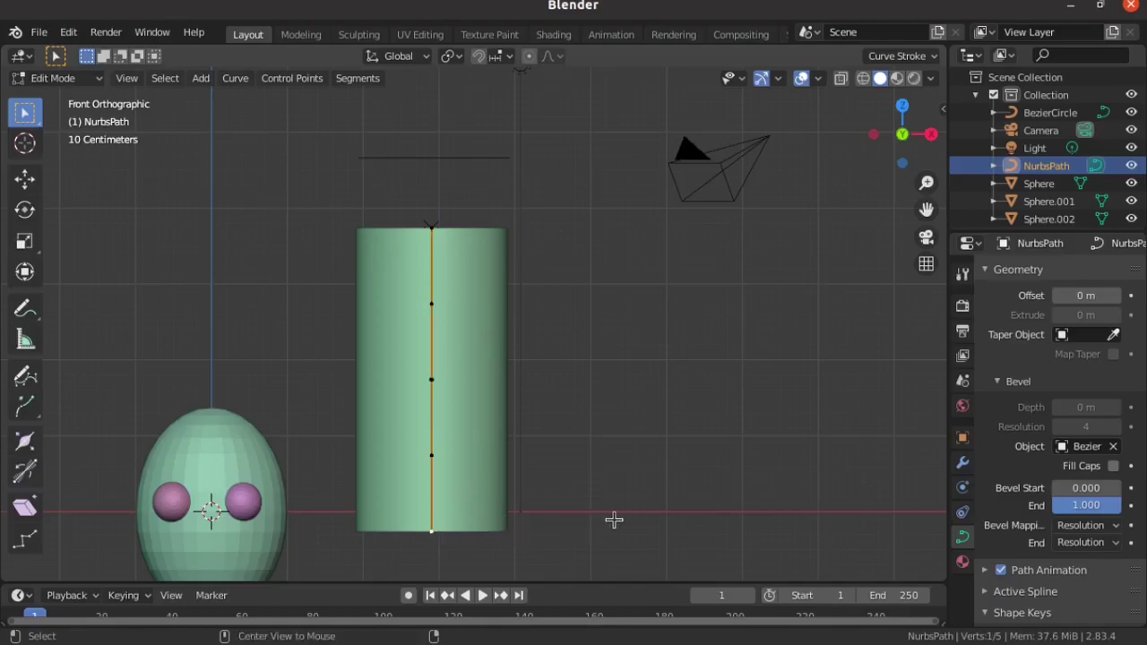
{"action": "key", "text": "alt+s"}
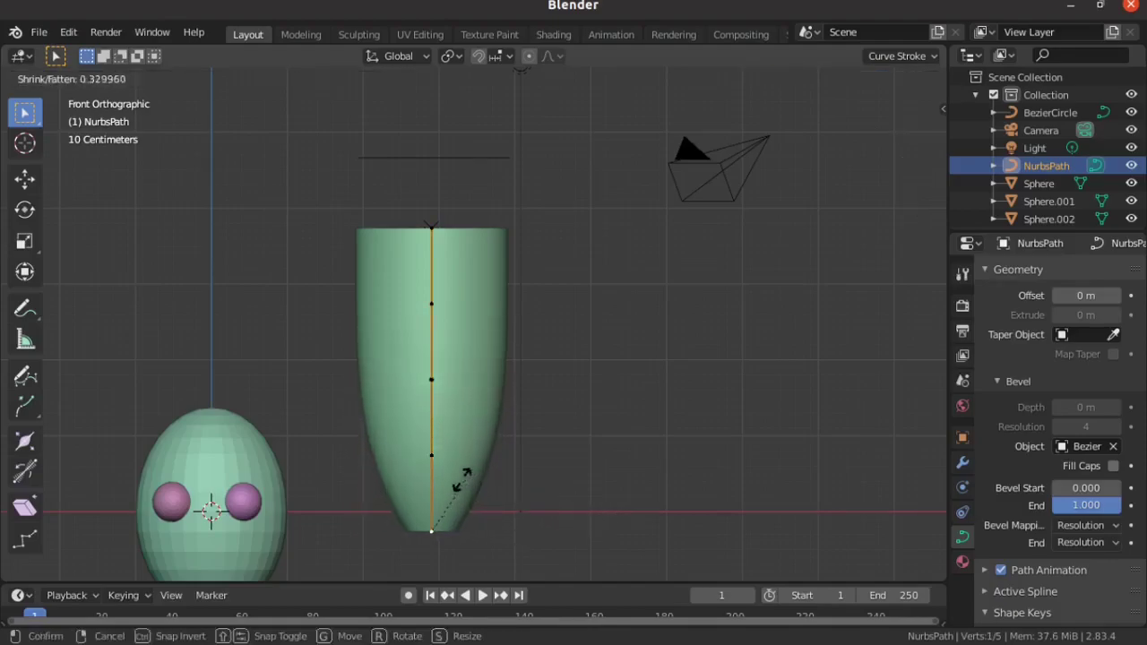
{"action": "right_click", "coordinate": [427, 513]}
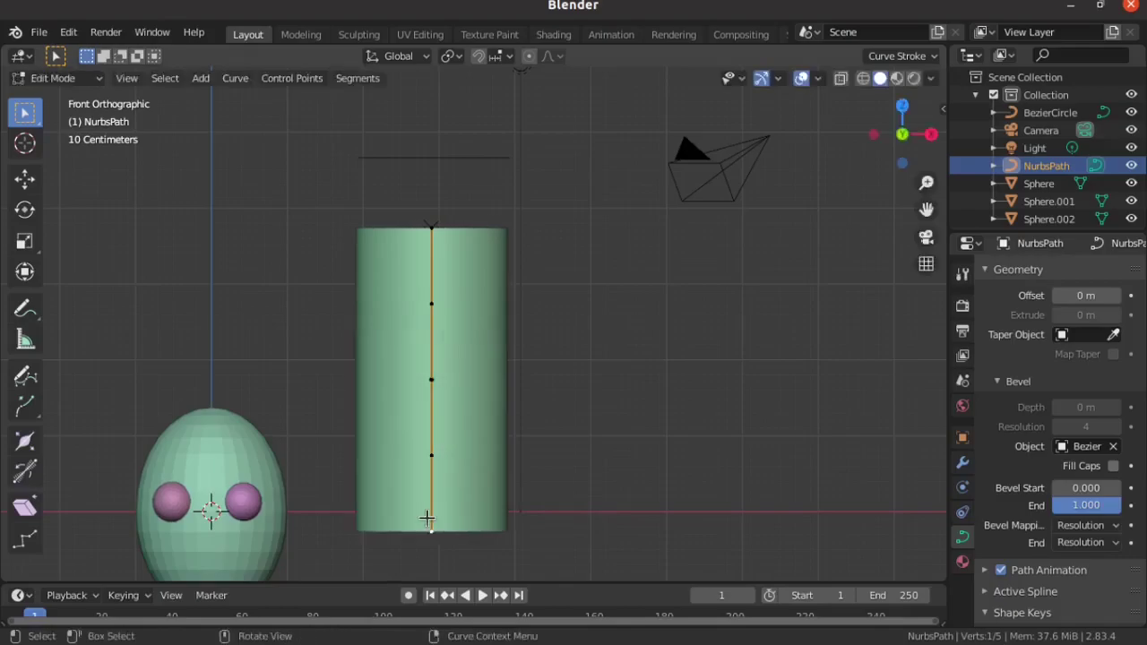
{"action": "key", "text": "alt+s"}
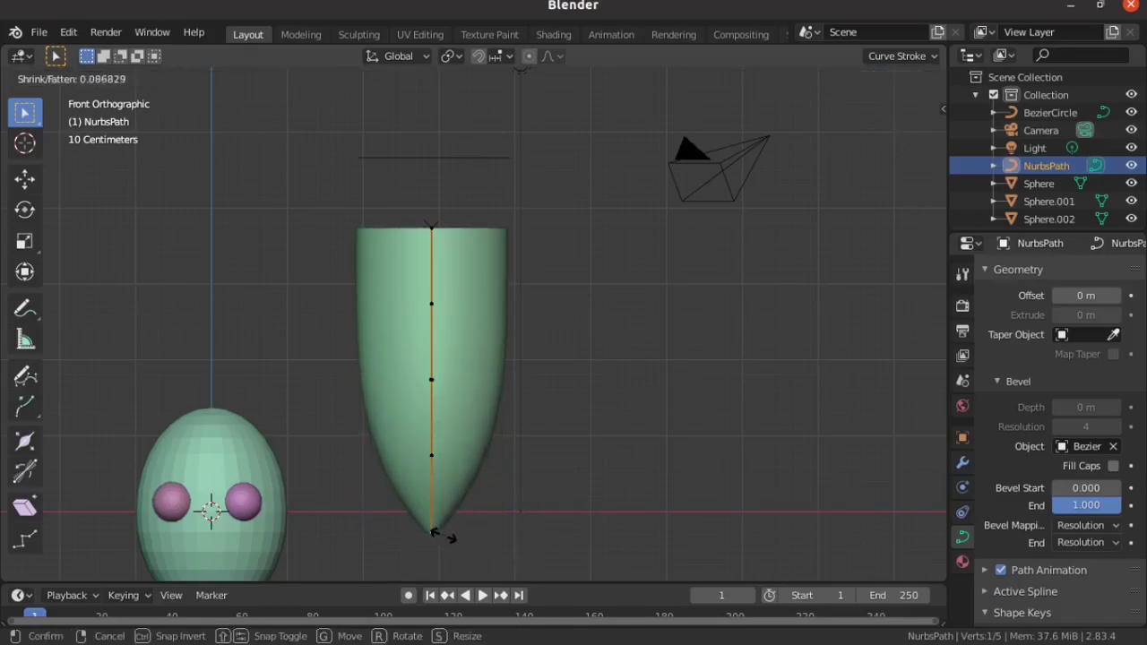
{"action": "left_click", "coordinate": [447, 537]}
{"action": "left_click", "coordinate": [427, 235]}
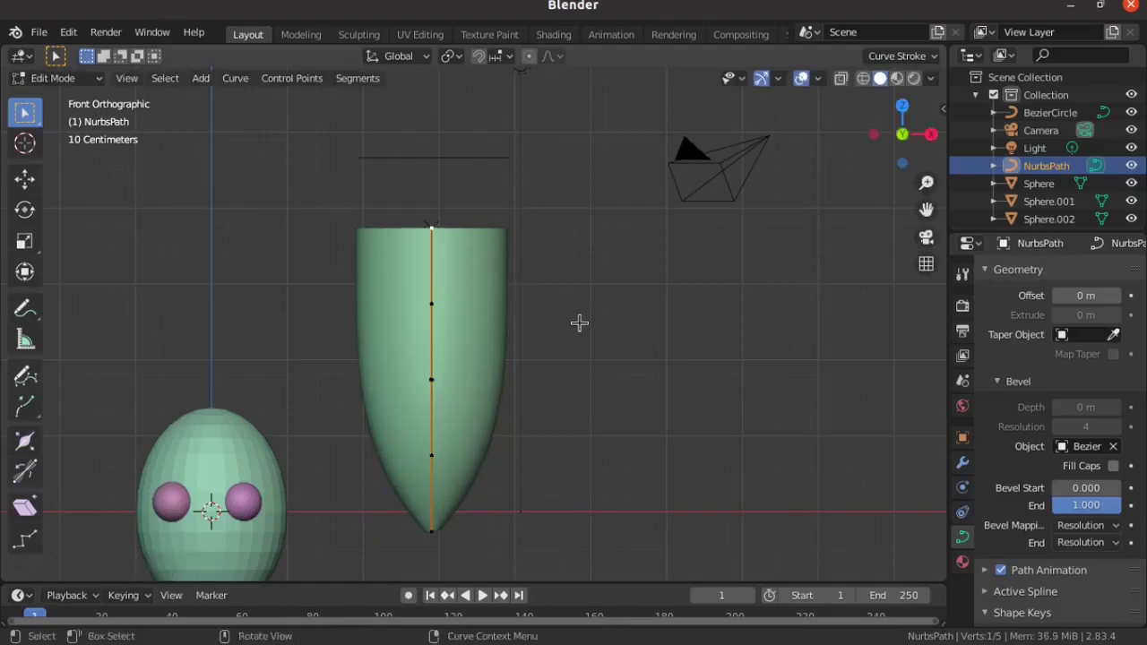
{"action": "key", "text": "alt+s"}
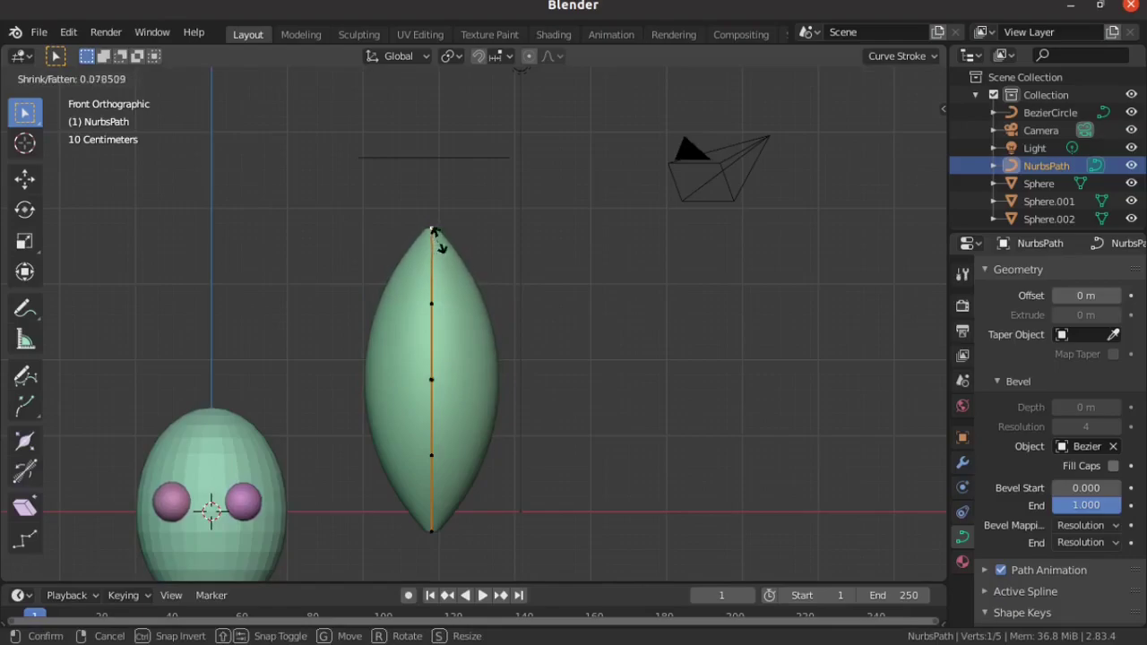
{"action": "left_click", "coordinate": [437, 235]}
Thin the path's middle and lower points with Alt+S to slim the lock's body.
{"action": "left_click", "coordinate": [424, 450]}
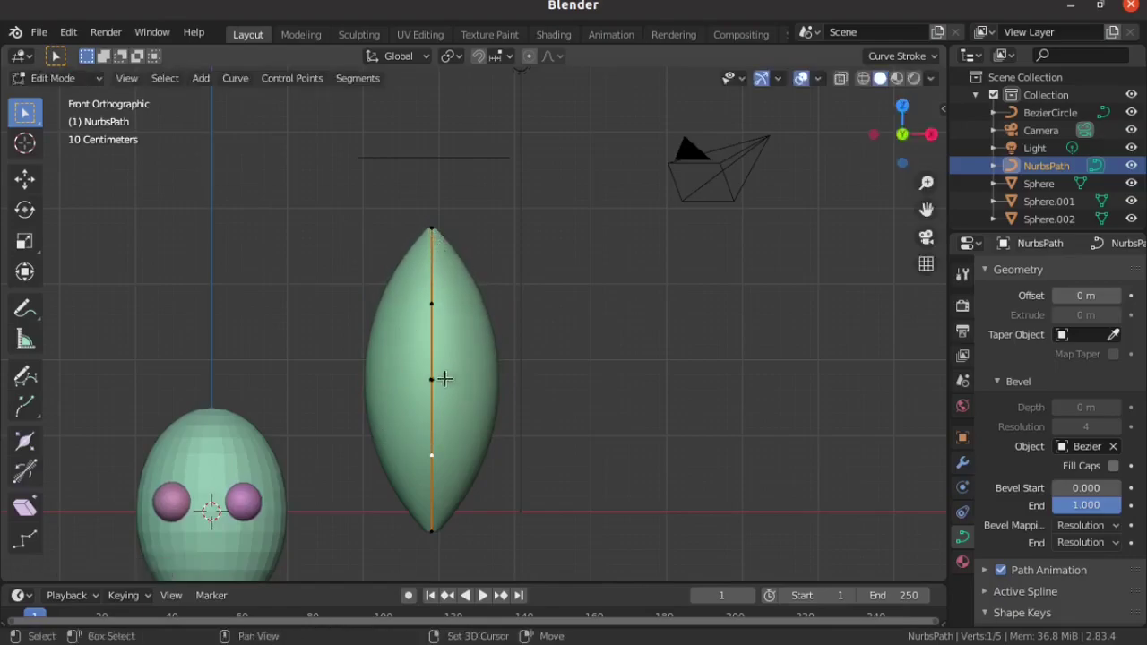
{"action": "left_click", "coordinate": [432, 371]}
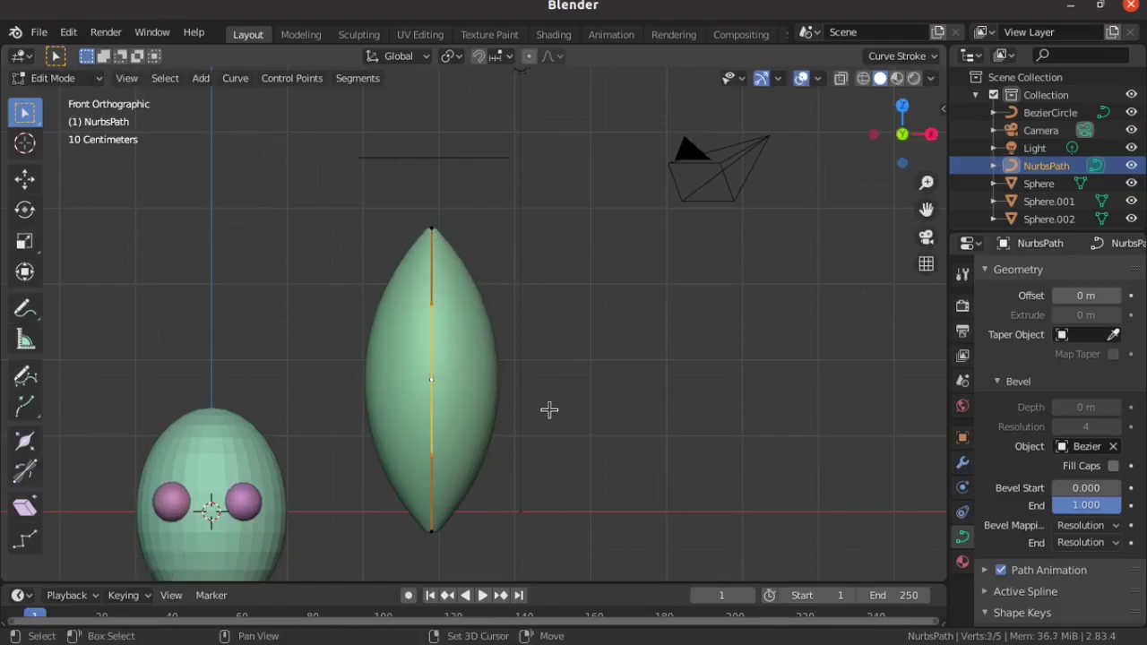
{"action": "key", "text": "alt+s"}
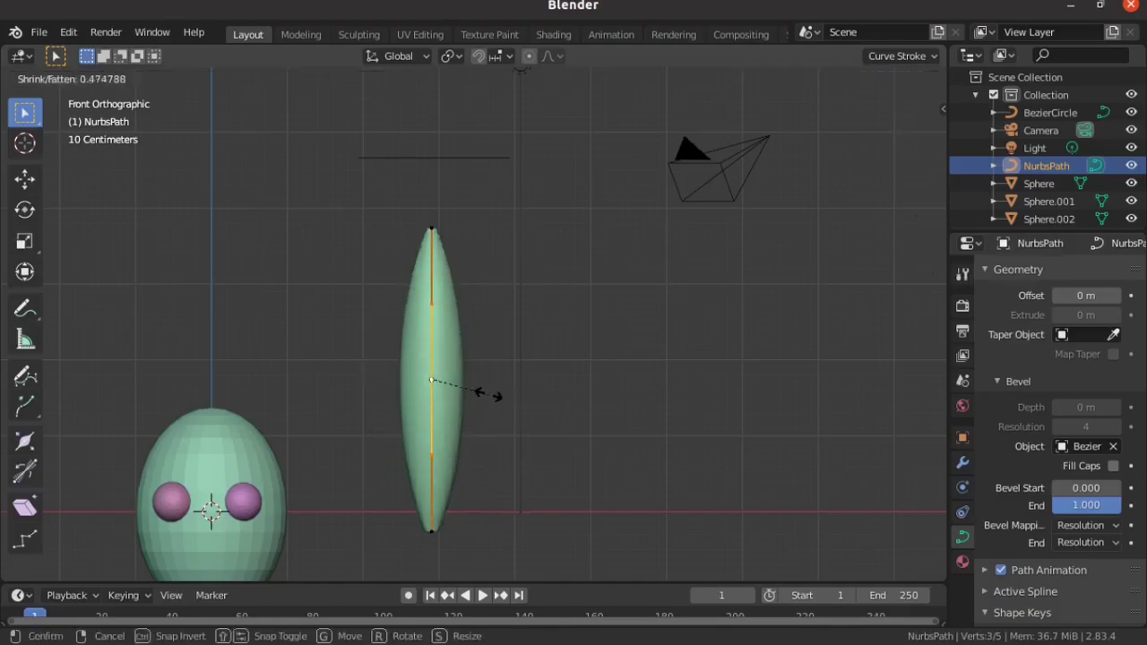
{"action": "left_click", "coordinate": [448, 436]}
{"action": "left_click", "coordinate": [434, 454]}
{"action": "key", "text": "alt+s"}
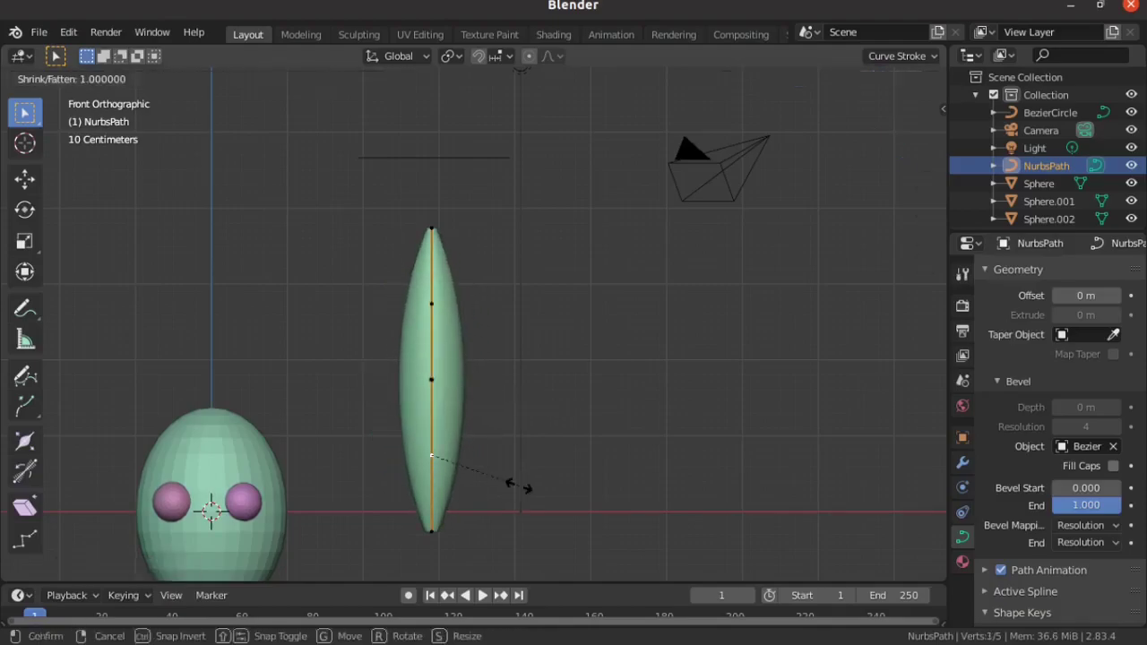
{"action": "left_click", "coordinate": [549, 498]}
{"action": "mouse_move", "coordinate": [544, 397]}
{"action": "middle_mouse_down"}
{"action": "mouse_move", "coordinate": [472, 445]}
{"action": "mouse_move", "coordinate": [484, 448]}
{"action": "middle_mouse_up"}
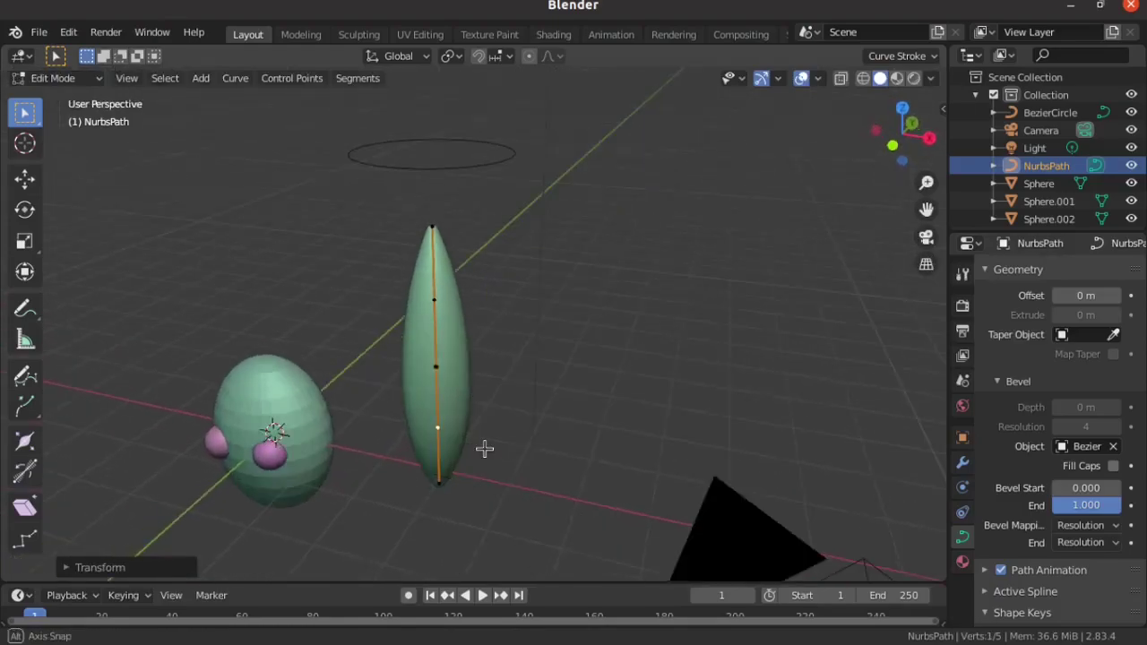
Enter Edit Mode on the BezierCircle and move one profile point along Y.
{"action": "key", "text": "Tab"}
{"action": "left_click", "coordinate": [435, 171]}
{"action": "key", "text": "Tab"}
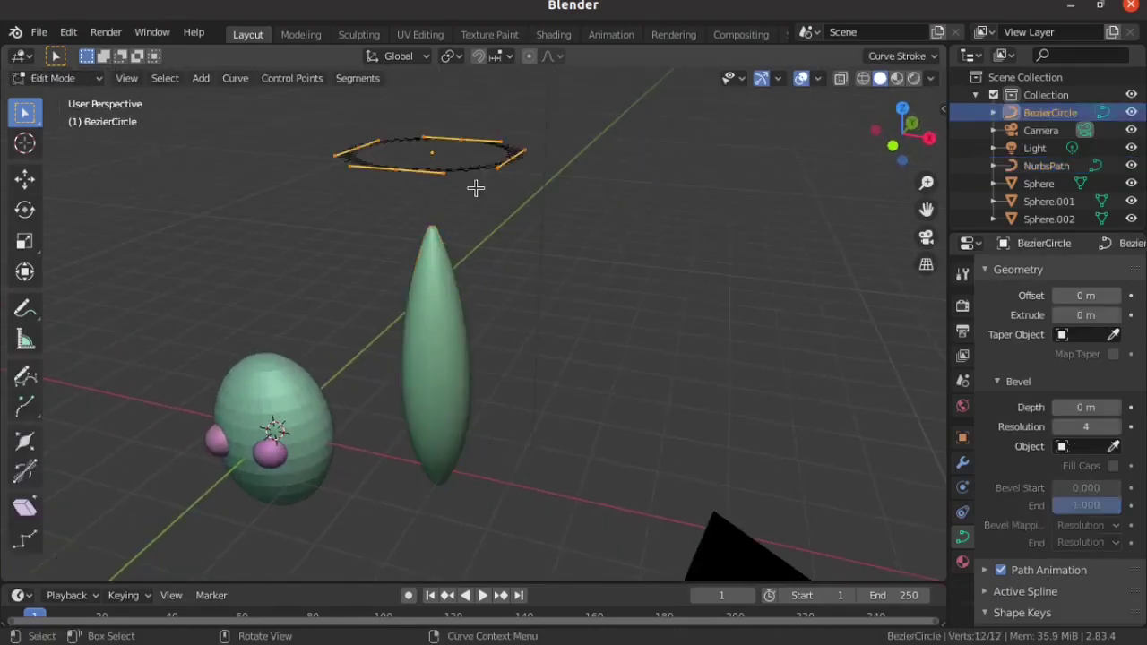
{"action": "left_click", "coordinate": [394, 168]}
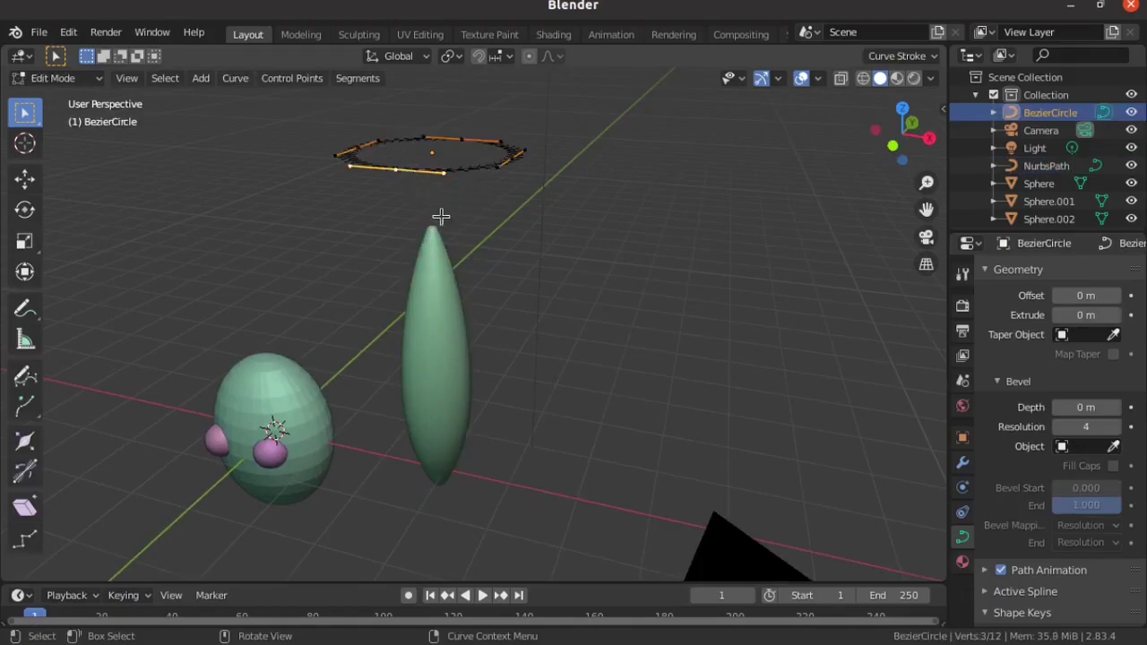
{"action": "middle_click_drag", "start_coordinate": [487, 253], "coordinate": [433, 320]}
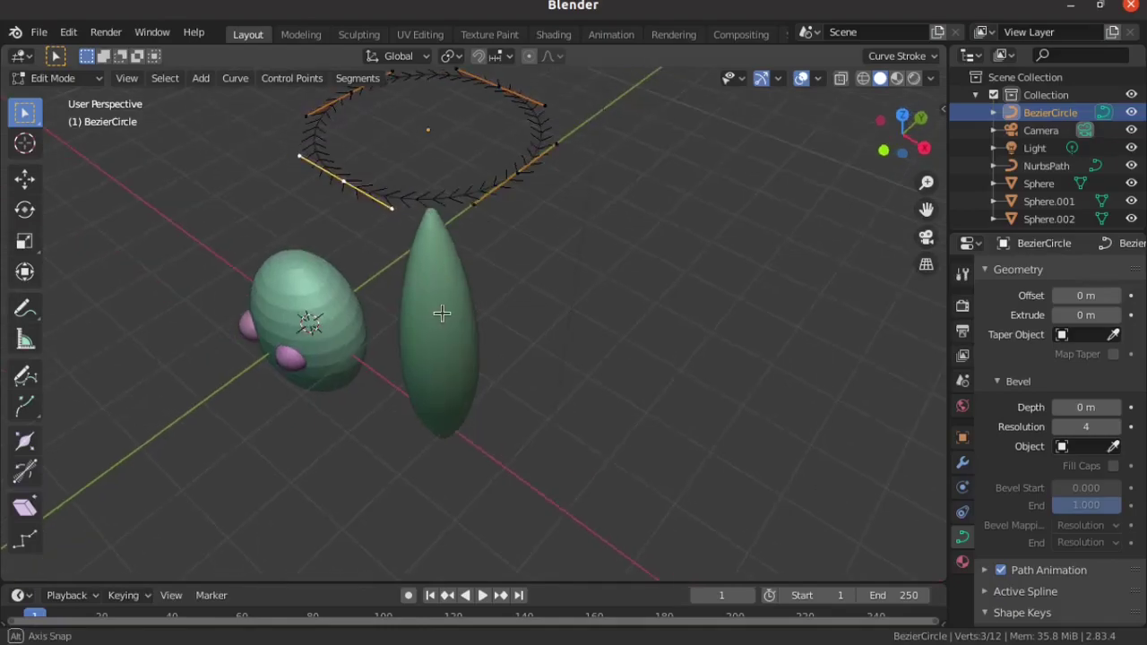
{"action": "key", "text": "g"}
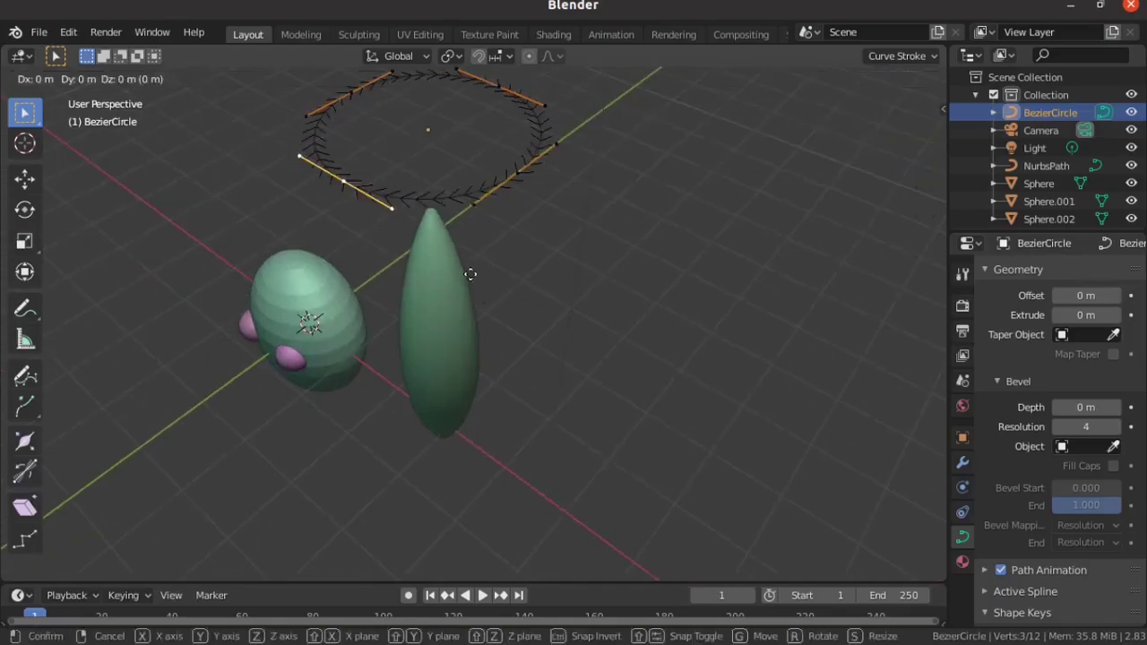
{"action": "key", "text": "x"}
{"action": "key", "text": "y"}
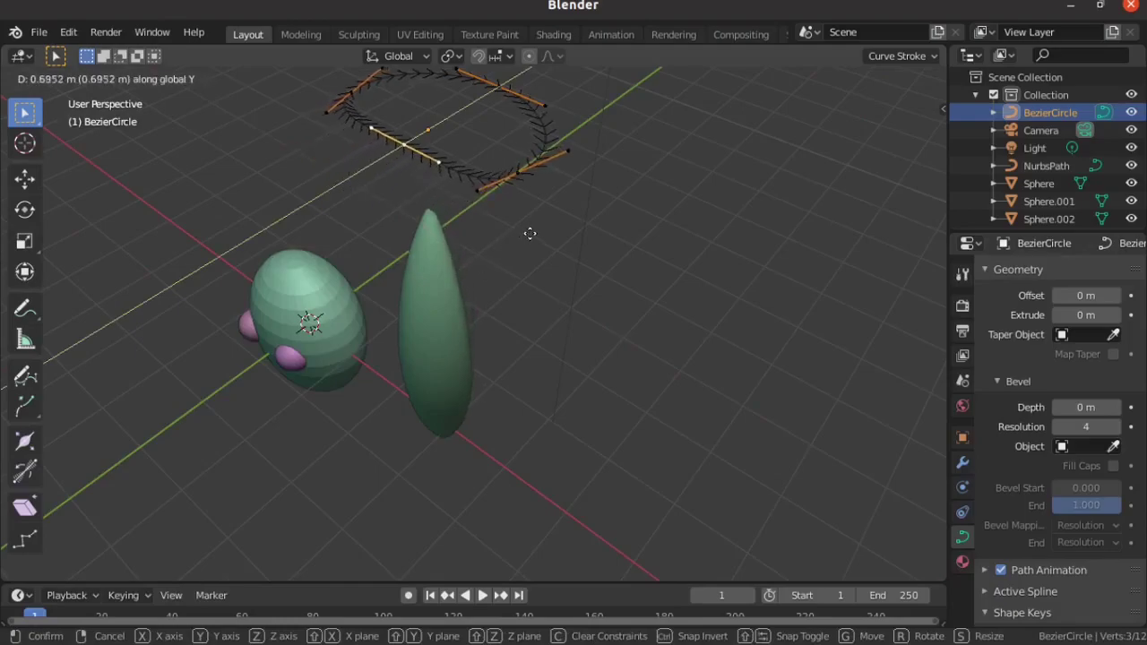
{"action": "left_click", "coordinate": [549, 220]}
Move the other selected profile points along Y to stretch the circle into a lens.
{"action": "mouse_move", "coordinate": [514, 297]}
{"action": "middle_mouse_down"}
{"action": "mouse_move", "coordinate": [410, 313]}
{"action": "mouse_move", "coordinate": [318, 271]}
{"action": "mouse_move", "coordinate": [323, 281]}
{"action": "mouse_move", "coordinate": [269, 269]}
{"action": "mouse_move", "coordinate": [544, 350]}
{"action": "mouse_move", "coordinate": [607, 454]}
{"action": "mouse_move", "coordinate": [580, 313]}
{"action": "middle_mouse_up"}
{"action": "key", "text": "g"}
{"action": "key", "text": "x"}
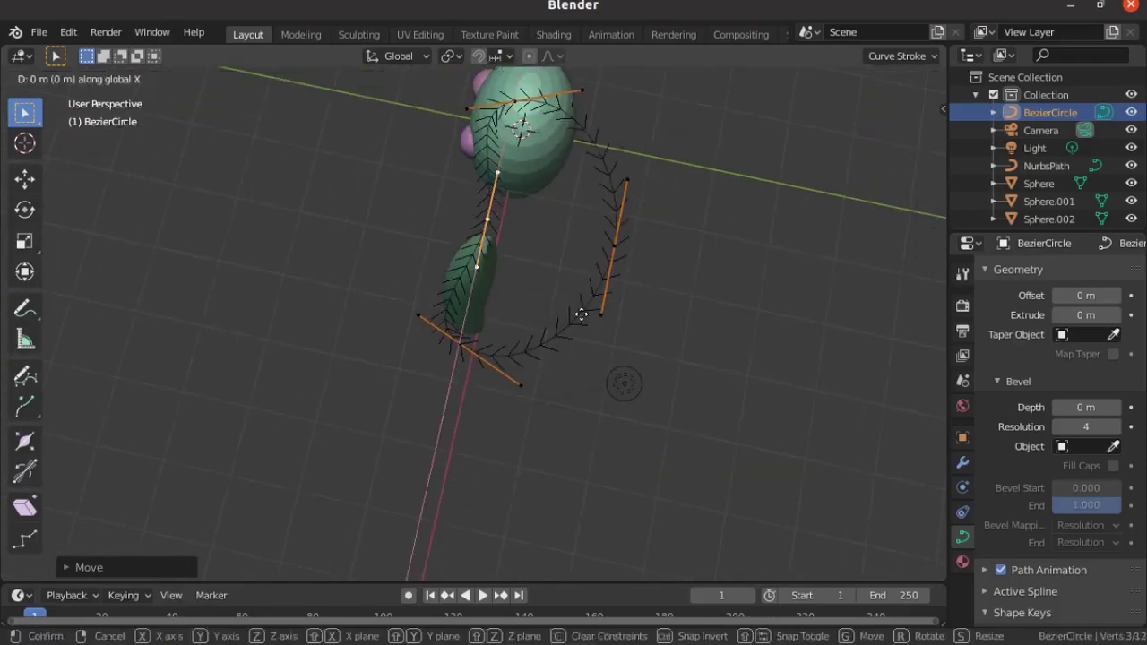
{"action": "key", "text": "y"}
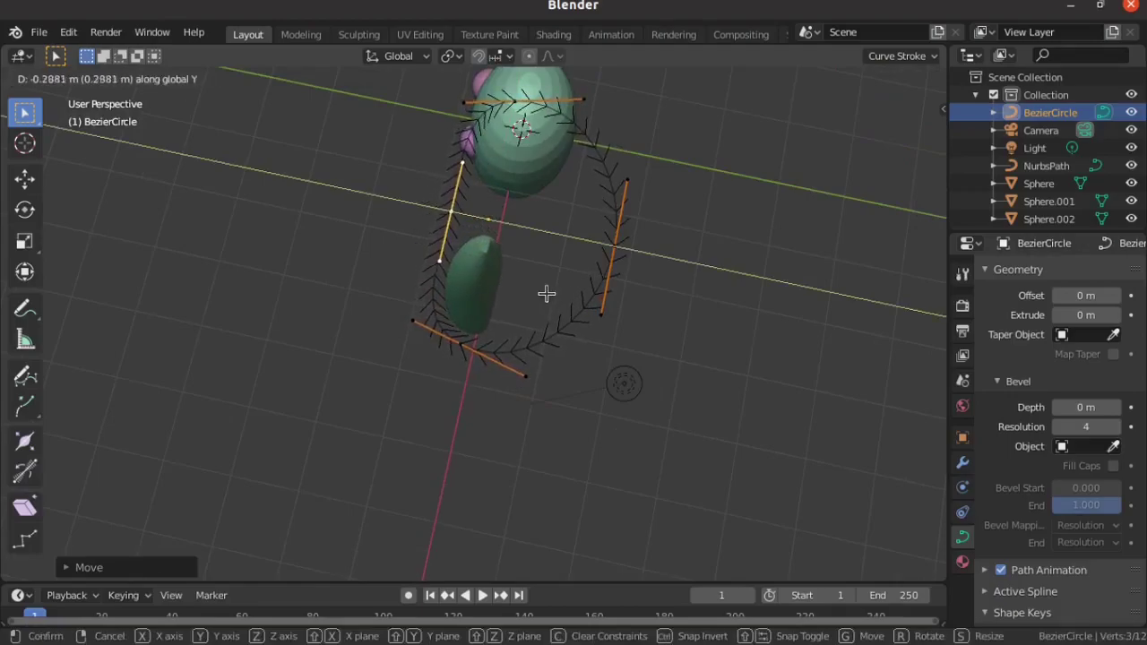
{"action": "left_click", "coordinate": [545, 292]}
Shrink the right-side point's handle twice to make a sharp corner.
{"action": "left_click", "coordinate": [594, 294]}
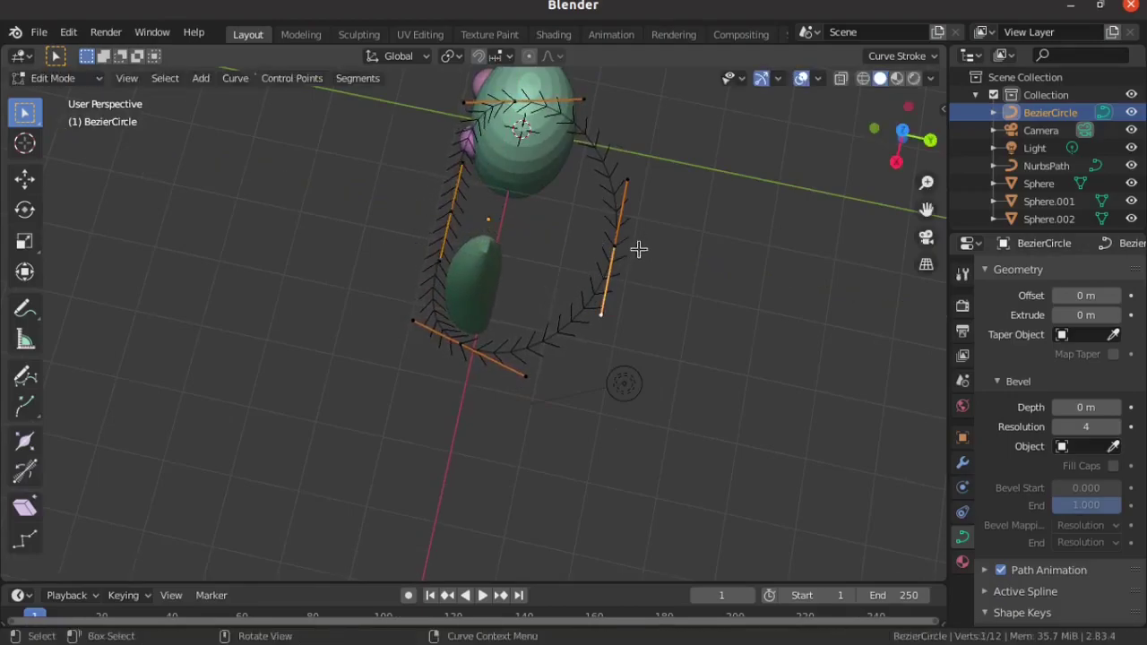
{"action": "left_click", "coordinate": [628, 181], "text": "shift"}
{"action": "key", "text": "s"}
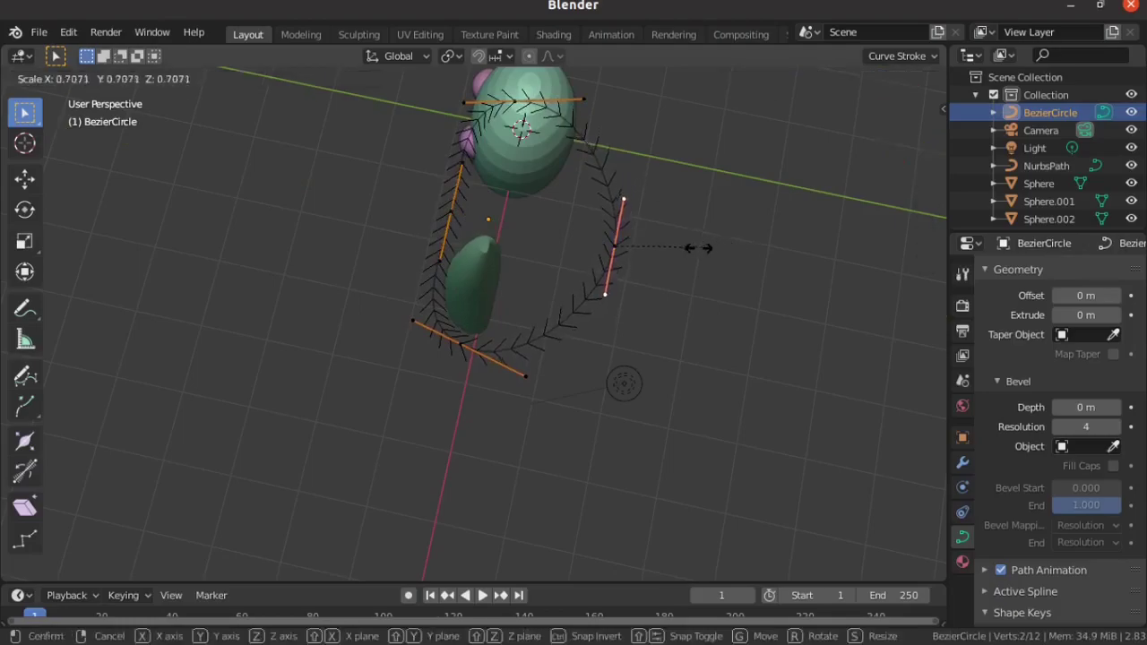
{"action": "left_click", "coordinate": [662, 240]}
{"action": "key", "text": "s"}
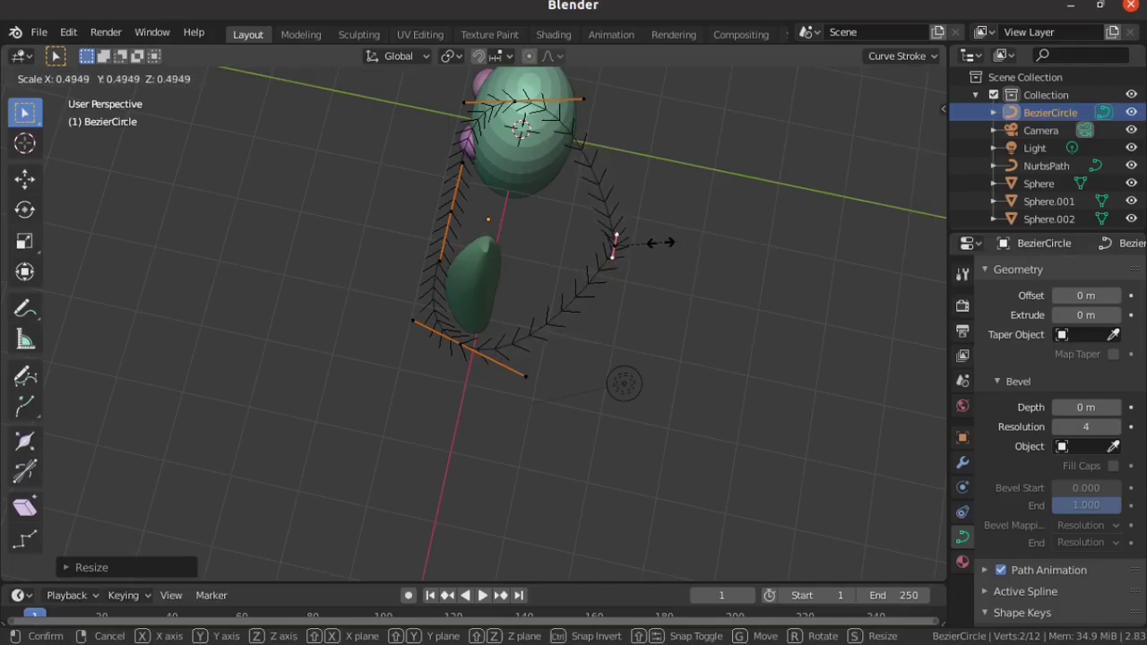
{"action": "left_click", "coordinate": [659, 243]}
Try scaling the lower-left and top handles together, then undo it.
{"action": "left_click", "coordinate": [514, 364]}
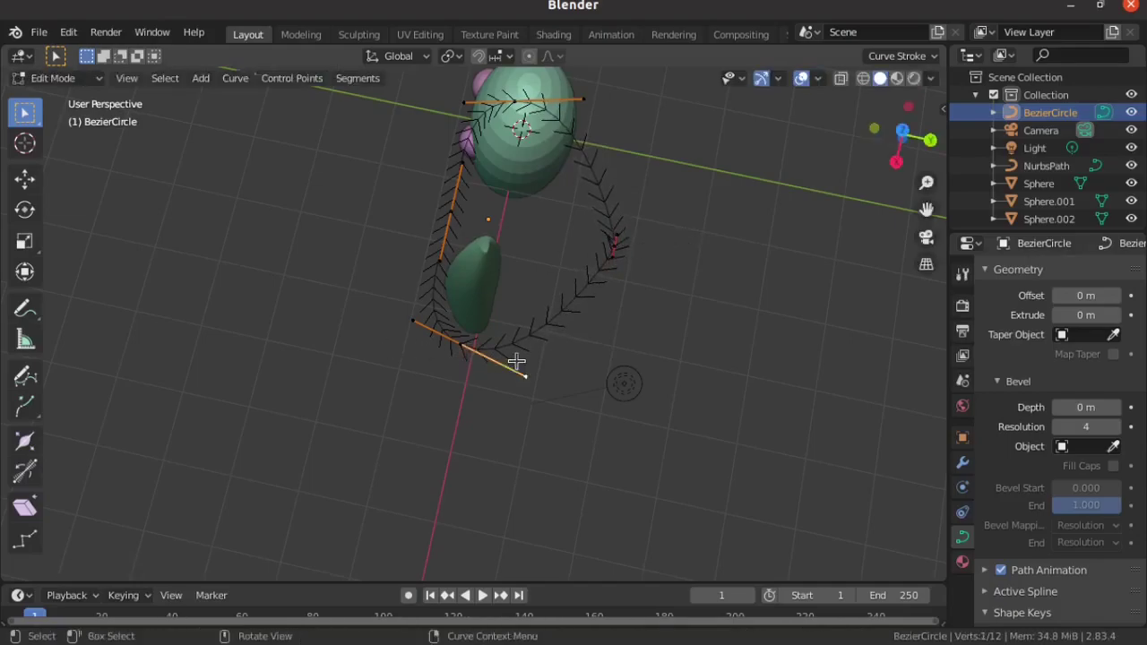
{"action": "left_click", "coordinate": [412, 320], "text": "shift"}
{"action": "mouse_move", "coordinate": [515, 259]}
{"action": "middle_mouse_down"}
{"action": "mouse_move", "coordinate": [523, 299]}
{"action": "mouse_move", "coordinate": [550, 264]}
{"action": "middle_mouse_up"}
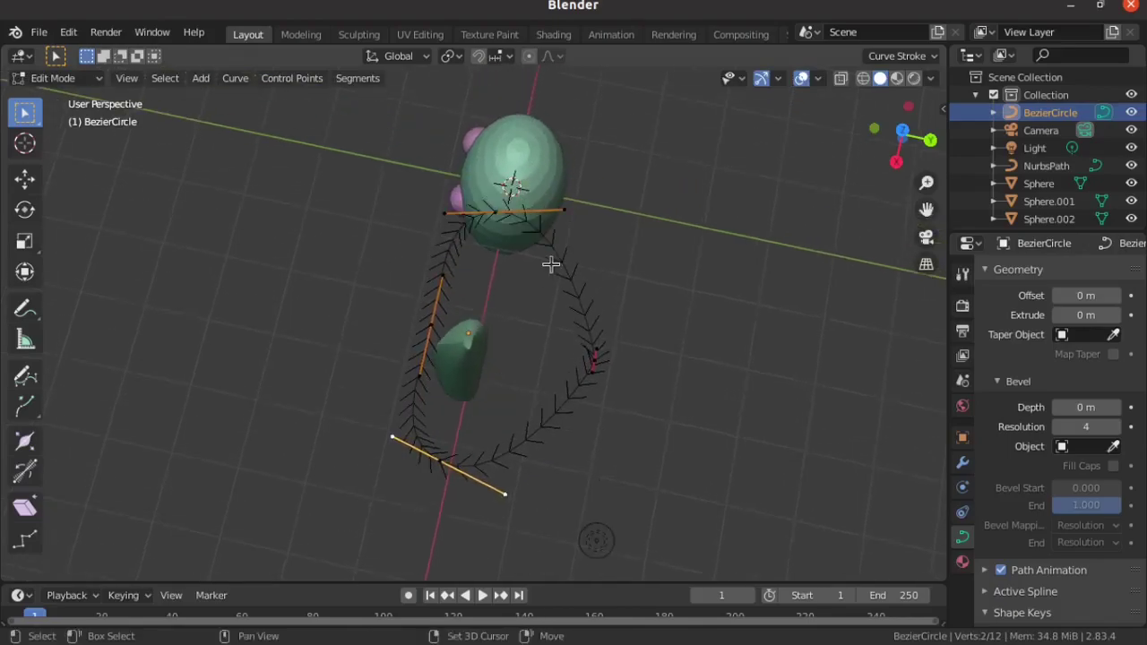
{"action": "left_click", "coordinate": [447, 212], "text": "shift"}
{"action": "left_click", "coordinate": [564, 209], "text": "shift"}
{"action": "key", "text": "s"}
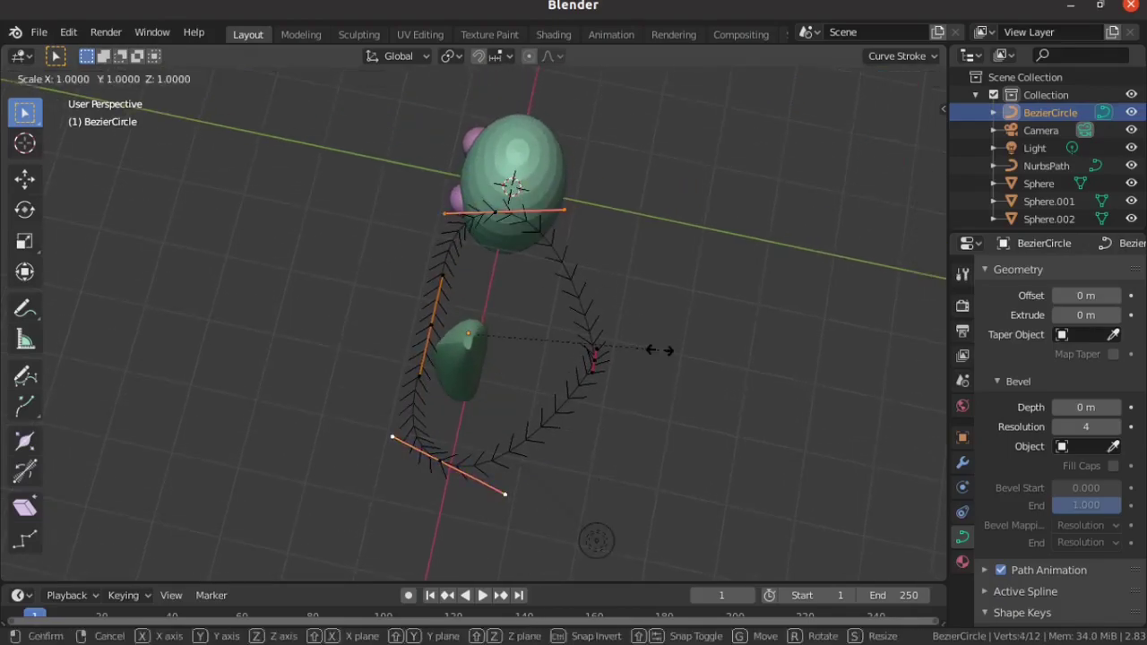
{"action": "left_click", "coordinate": [630, 343]}
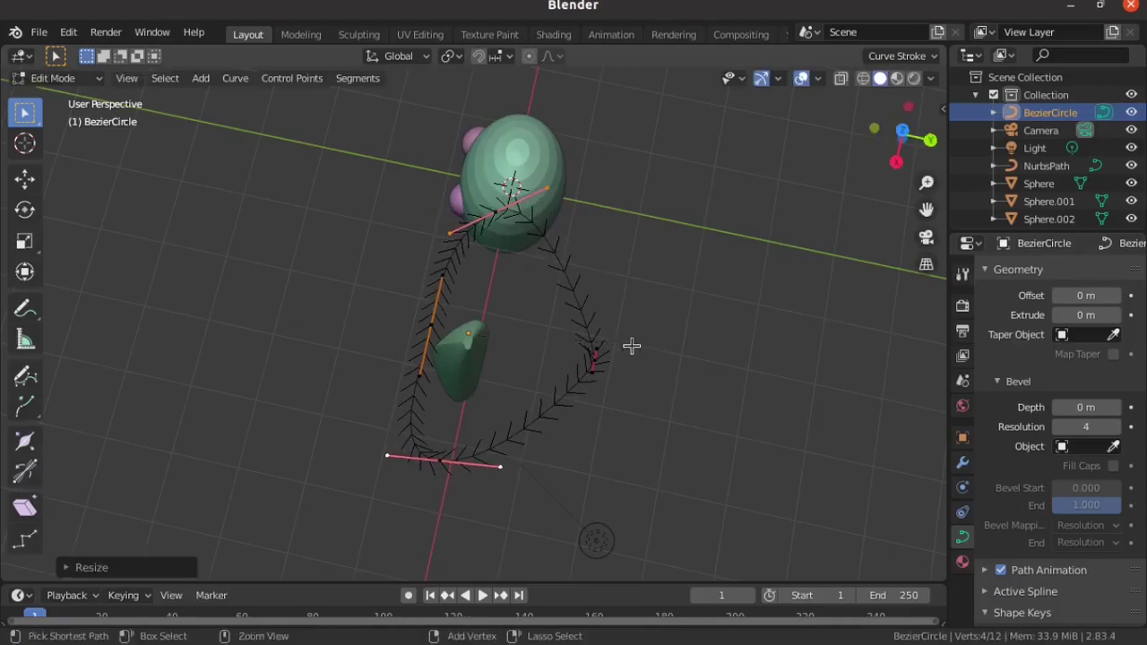
{"action": "key", "text": "ctrl+z"}
Shrink the bottom point's handle to sharpen the bottom corner.
{"action": "left_click", "coordinate": [560, 441]}
{"action": "left_click", "coordinate": [505, 493]}
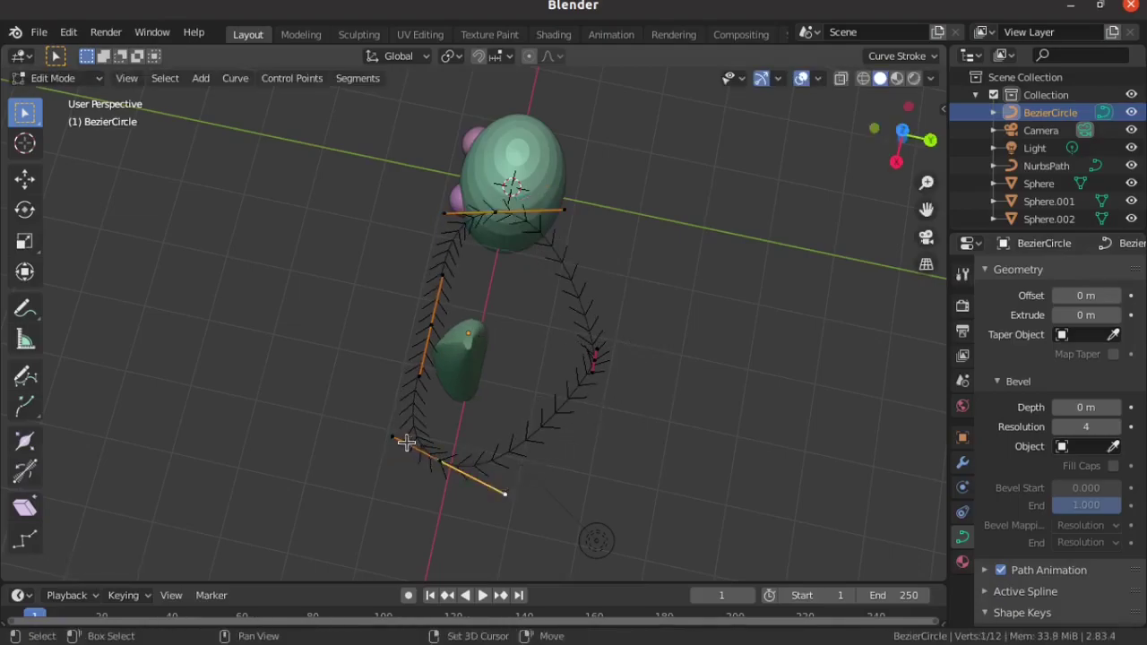
{"action": "left_click", "coordinate": [393, 438], "text": "shift"}
{"action": "key", "text": "s"}
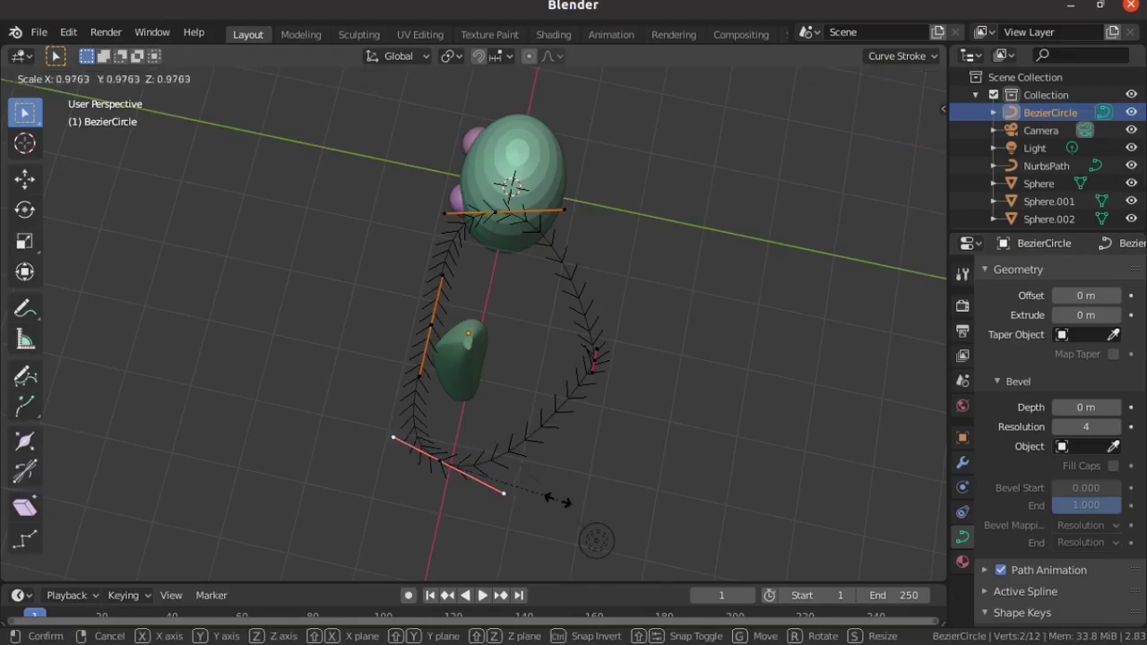
{"action": "left_click", "coordinate": [460, 464]}
Shrink the top point's handle to sharpen the top corner.
{"action": "left_click", "coordinate": [568, 211]}
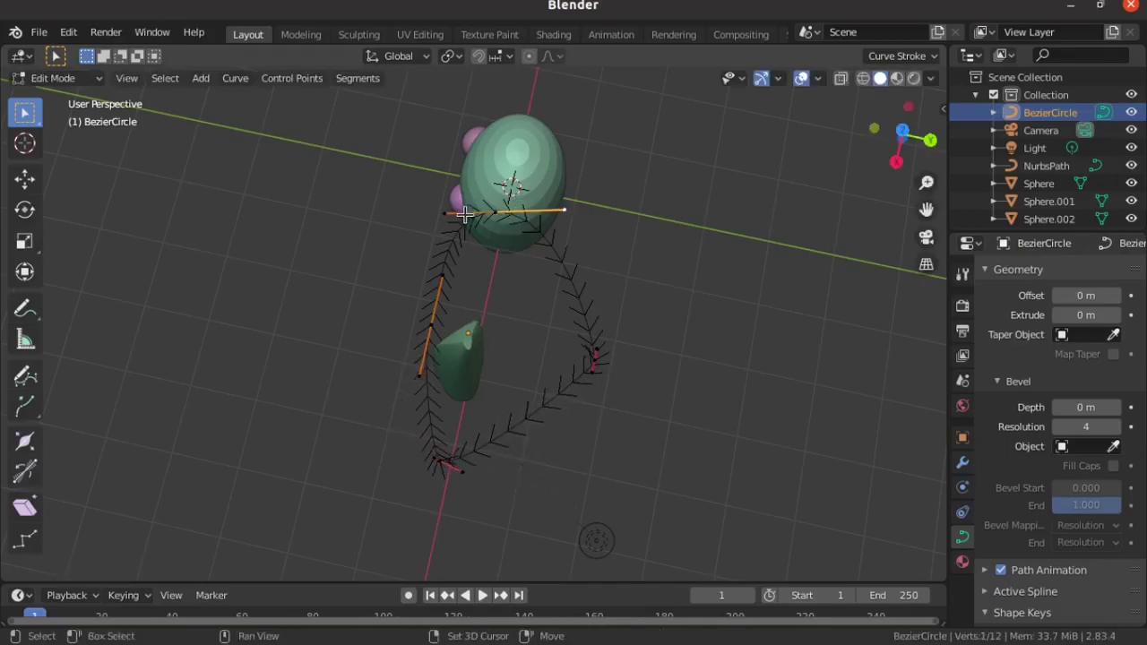
{"action": "key", "text": "s"}
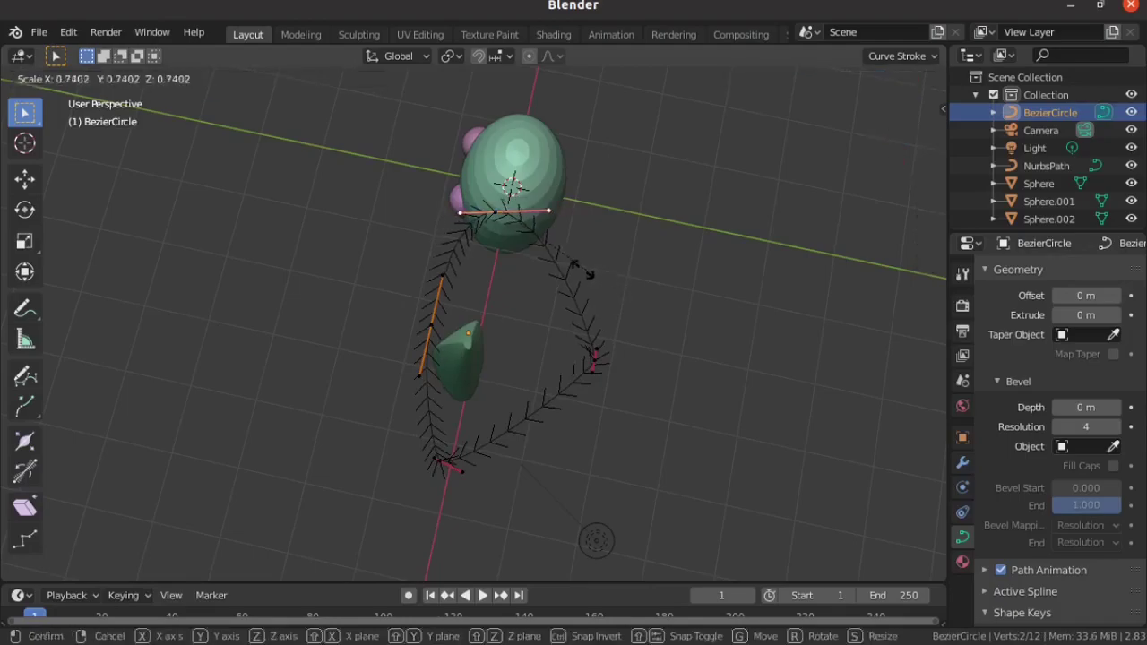
{"action": "left_click", "coordinate": [535, 254]}
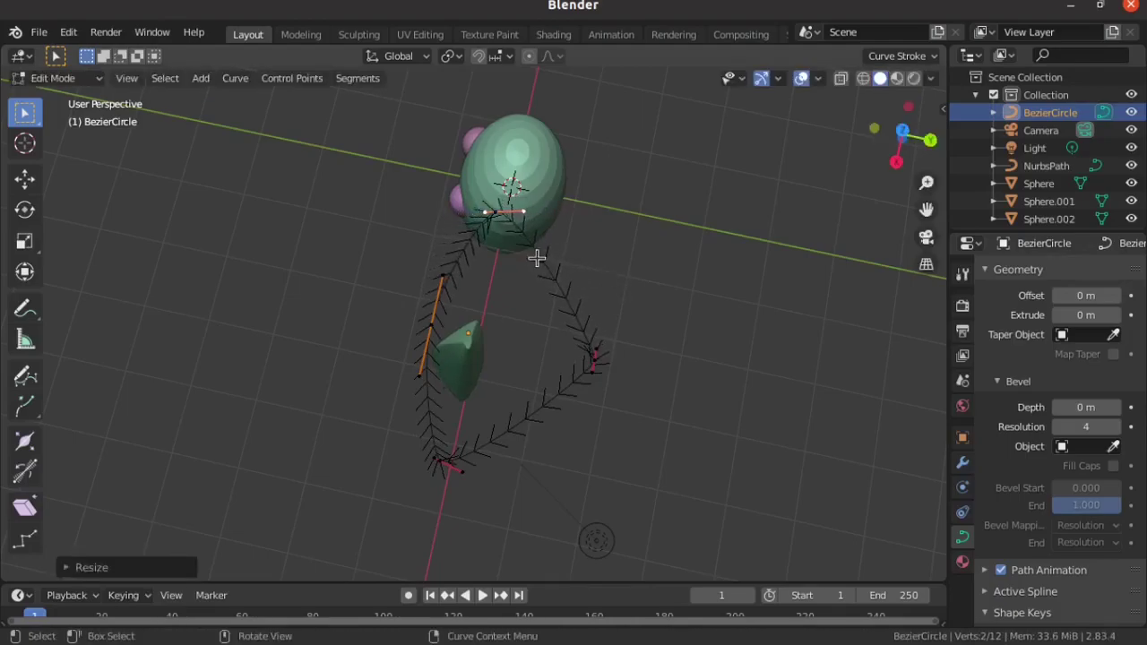
{"action": "key", "text": "KP_1"}
{"action": "mouse_move", "coordinate": [627, 476]}
{"action": "middle_mouse_down", "text": "shift"}
{"action": "mouse_move", "coordinate": [521, 328]}
{"action": "mouse_move", "coordinate": [397, 302]}
{"action": "mouse_move", "coordinate": [541, 259]}
{"action": "mouse_move", "coordinate": [604, 320]}
{"action": "mouse_move", "coordinate": [648, 484]}
{"action": "middle_mouse_up", "text": "shift"}
{"action": "mouse_move", "coordinate": [522, 187]}
{"action": "middle_mouse_down"}
{"action": "mouse_move", "coordinate": [523, 246]}
{"action": "mouse_move", "coordinate": [501, 225]}
{"action": "mouse_move", "coordinate": [490, 175]}
{"action": "middle_mouse_up"}
Check the lens-shaped profile from top and front views, then leave Edit Mode.
{"action": "key", "text": "Tab"}
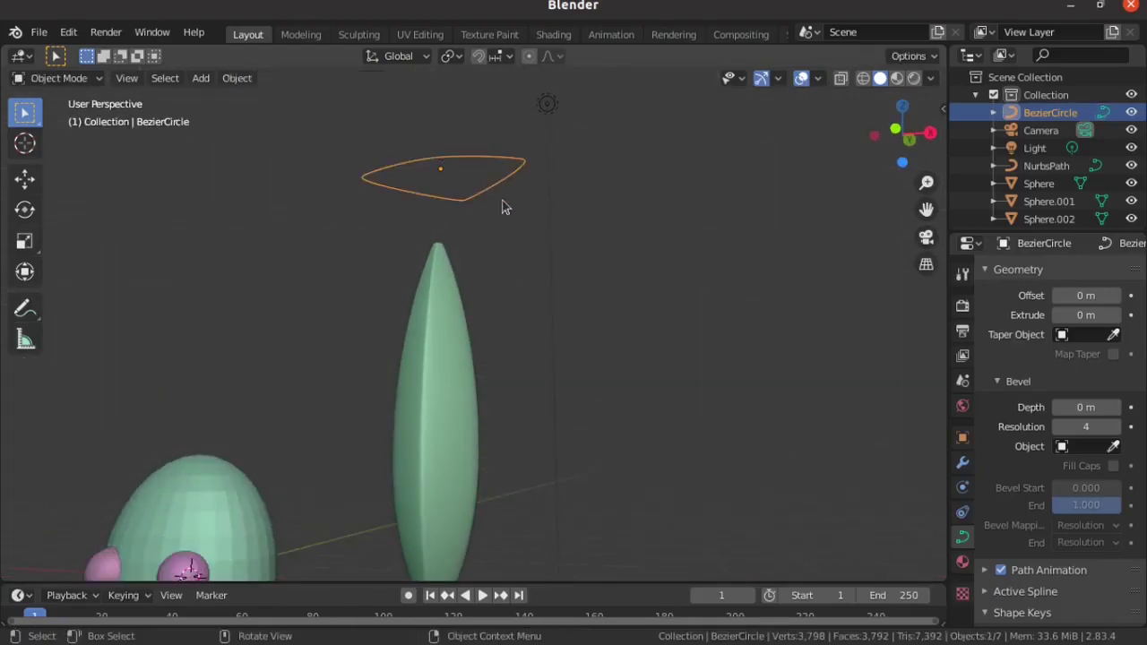
{"action": "key", "text": "KP_7"}
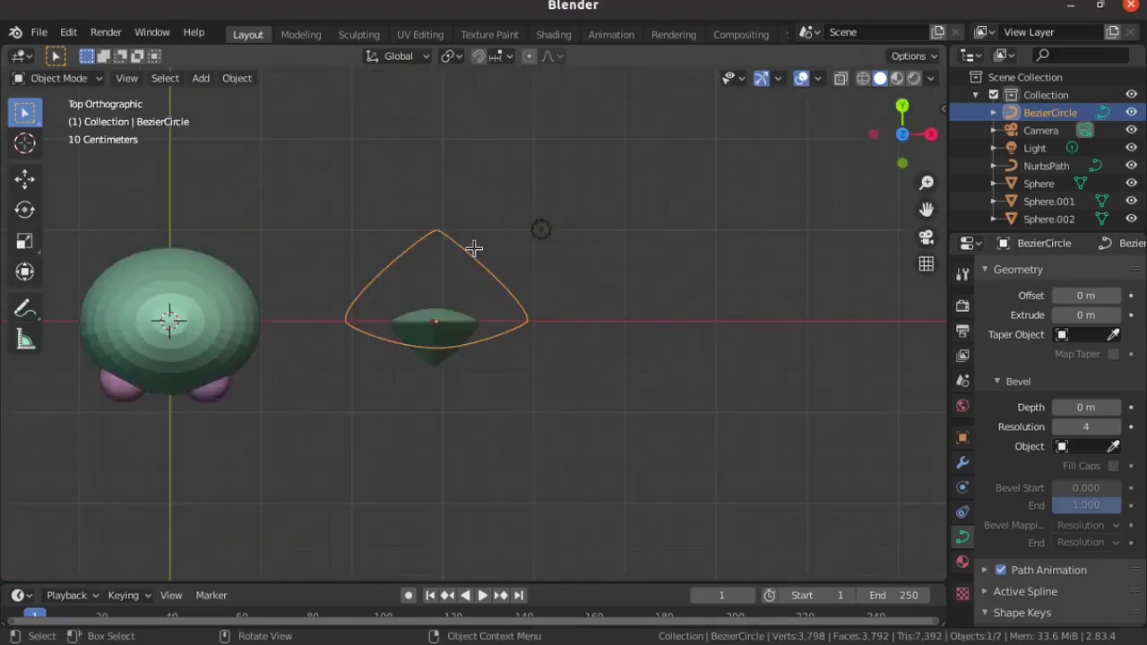
{"action": "key", "text": "Tab"}
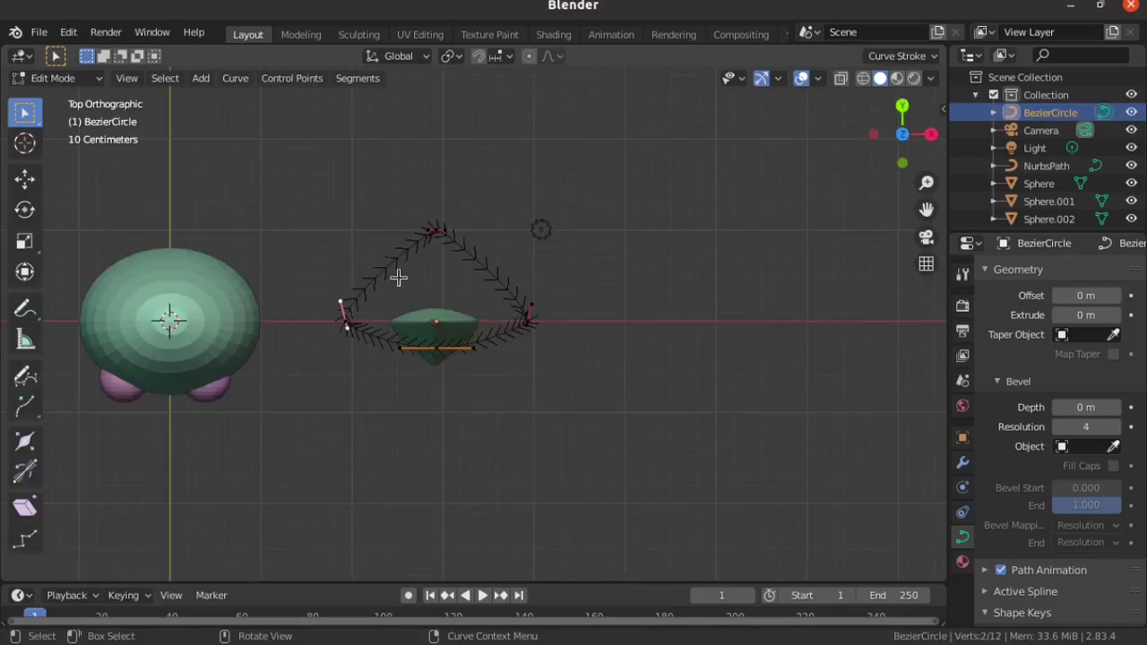
{"action": "key", "text": "KP_1"}
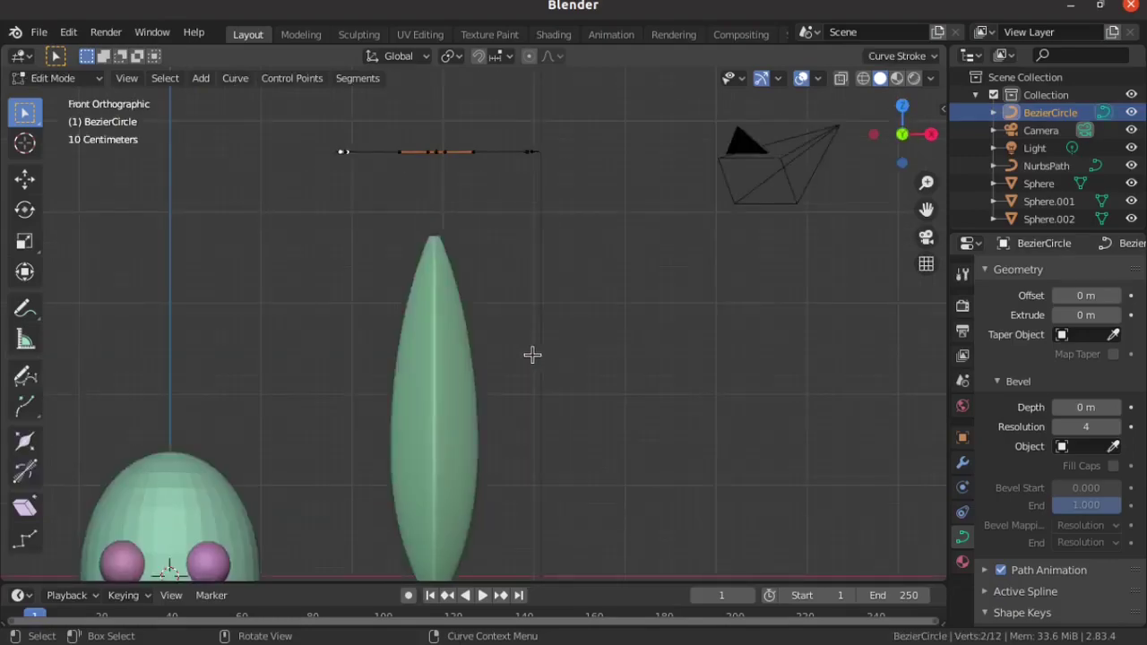
{"action": "scroll", "coordinate": [518, 336], "scroll_direction": "down", "scroll_amount": 2}
{"action": "middle_click_drag", "start_coordinate": [520, 356], "coordinate": [510, 269], "text": "shift"}
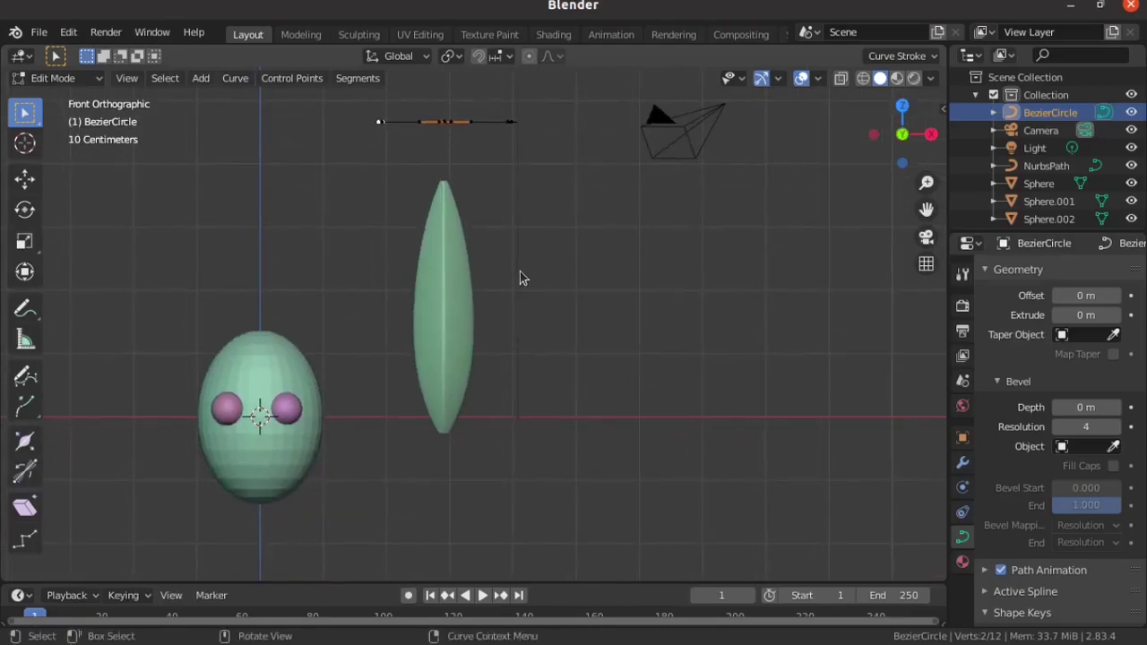
{"action": "key", "text": "Tab"}
Move the lock and its bevel circle together to the right of the head, then select the lock alone.
{"action": "left_click", "coordinate": [446, 262]}
{"action": "left_click", "coordinate": [464, 125], "text": "shift"}
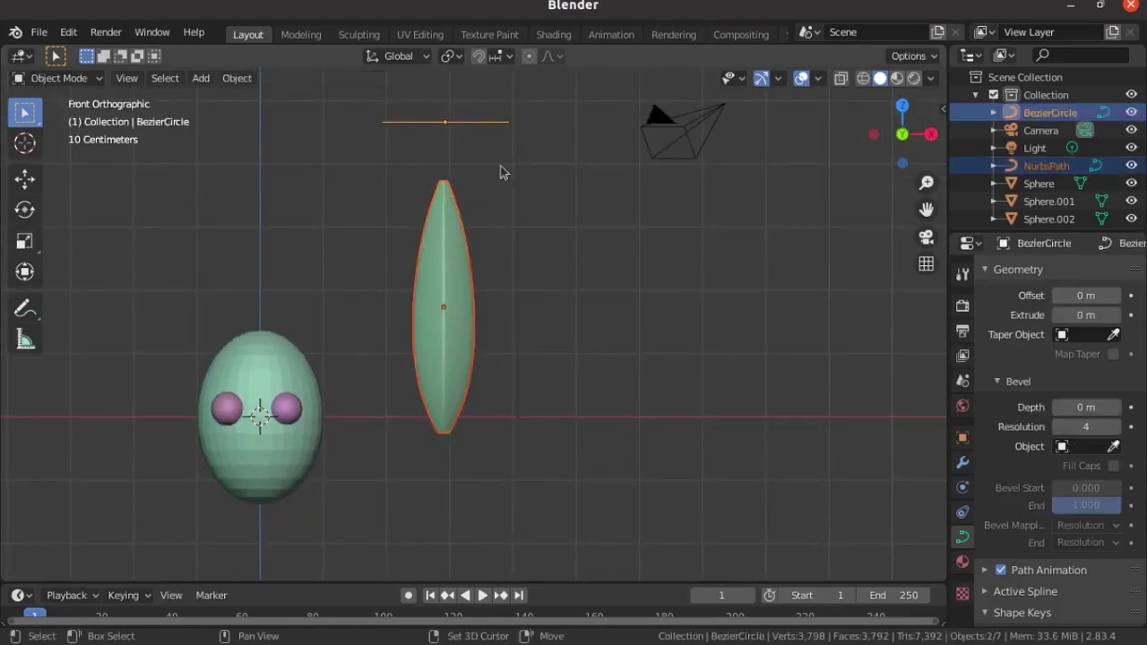
{"action": "key", "text": "g"}
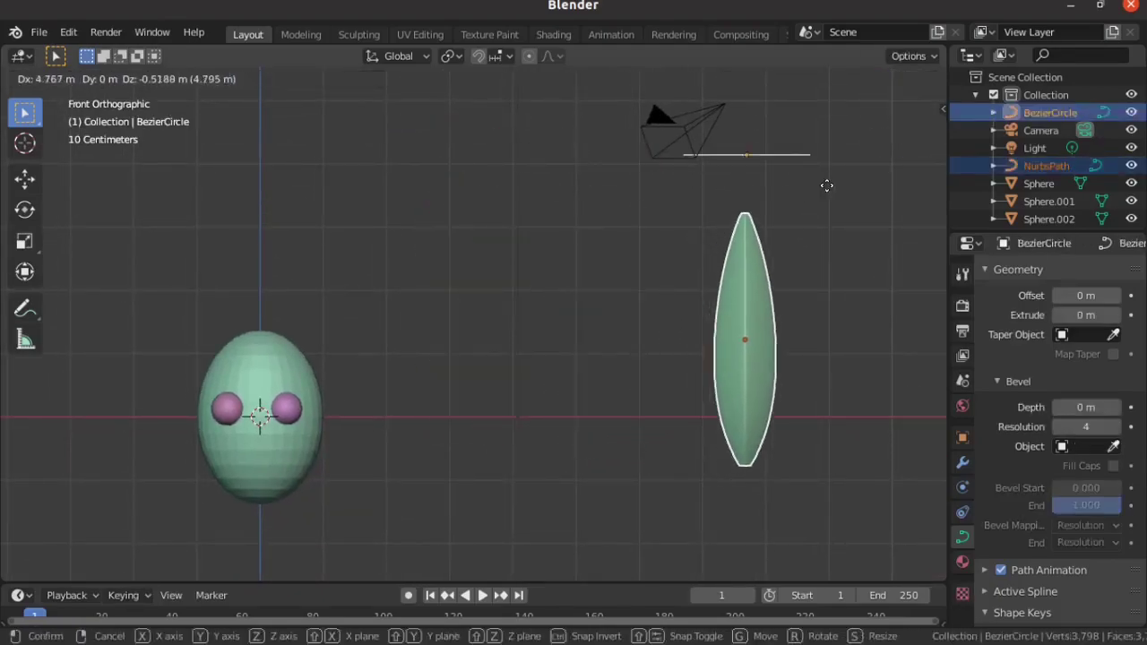
{"action": "left_click", "coordinate": [783, 296]}
{"action": "left_click", "coordinate": [763, 301]}
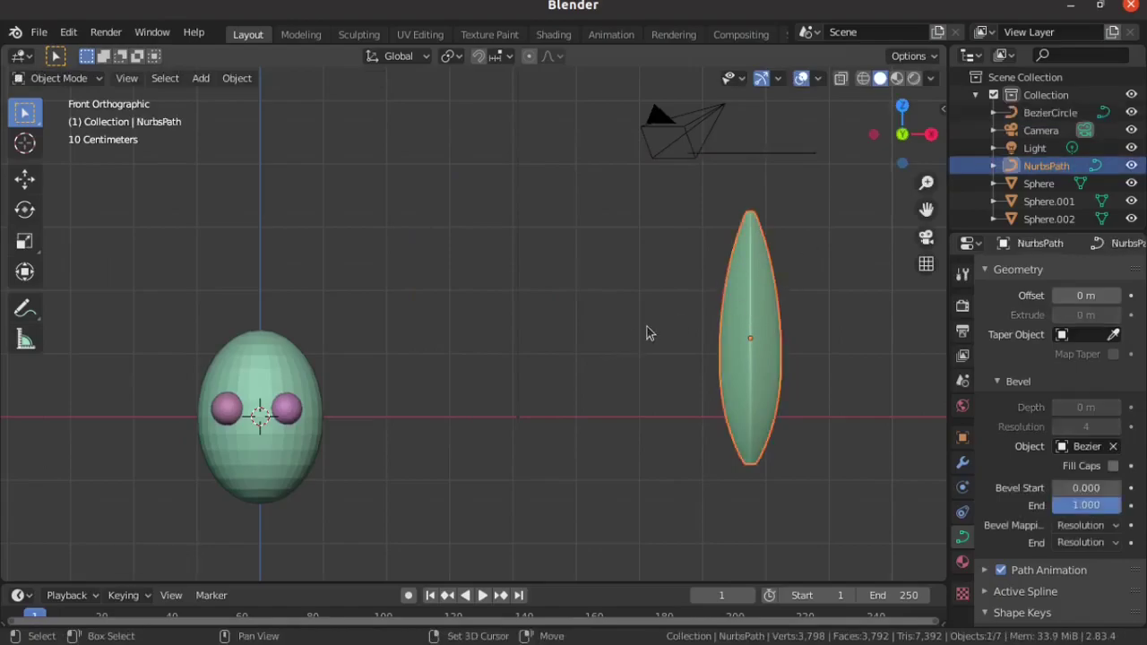
Shrink the bevel radius at the lock's bottom point with Alt+S for a thinner tip.
{"action": "middle_click_drag", "start_coordinate": [627, 329], "coordinate": [779, 263], "text": "shift"}
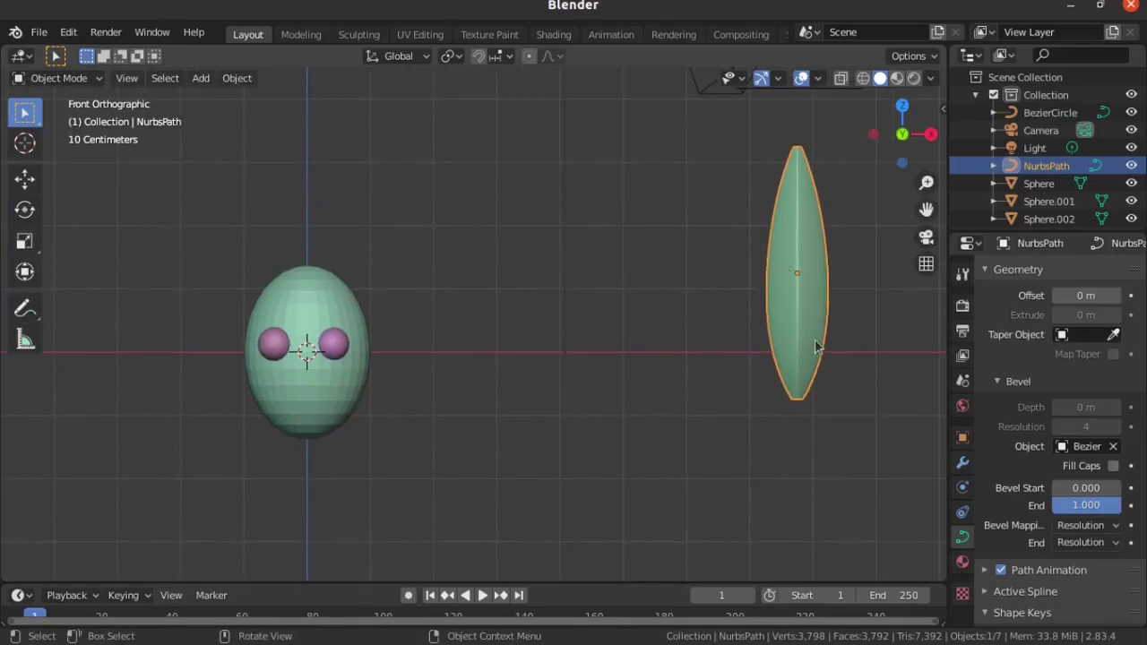
{"action": "key", "text": "Tab"}
{"action": "middle_click_drag", "start_coordinate": [832, 335], "coordinate": [633, 235], "text": "shift"}
{"action": "scroll", "coordinate": [655, 269], "scroll_direction": "up", "scroll_amount": 5}
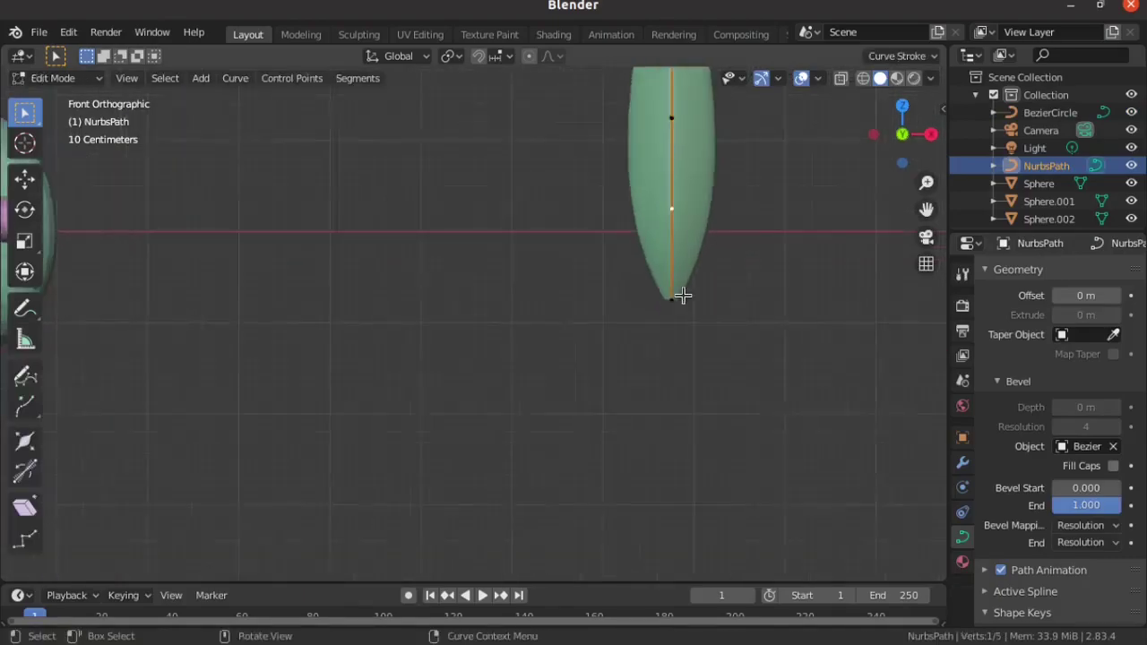
{"action": "mouse_move", "coordinate": [681, 295]}
{"action": "middle_mouse_down", "text": "shift"}
{"action": "mouse_move", "coordinate": [772, 223]}
{"action": "mouse_move", "coordinate": [697, 213]}
{"action": "mouse_move", "coordinate": [770, 230]}
{"action": "mouse_move", "coordinate": [794, 206]}
{"action": "mouse_move", "coordinate": [658, 259]}
{"action": "mouse_move", "coordinate": [724, 282]}
{"action": "middle_mouse_up", "text": "shift"}
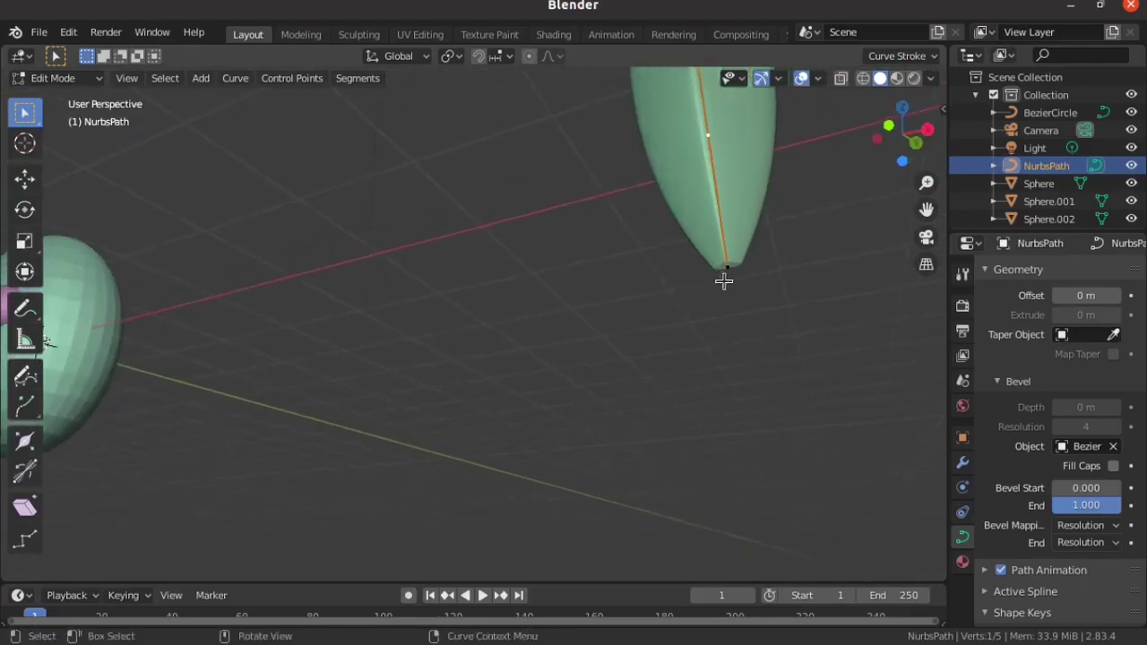
{"action": "key", "text": "alt+s"}
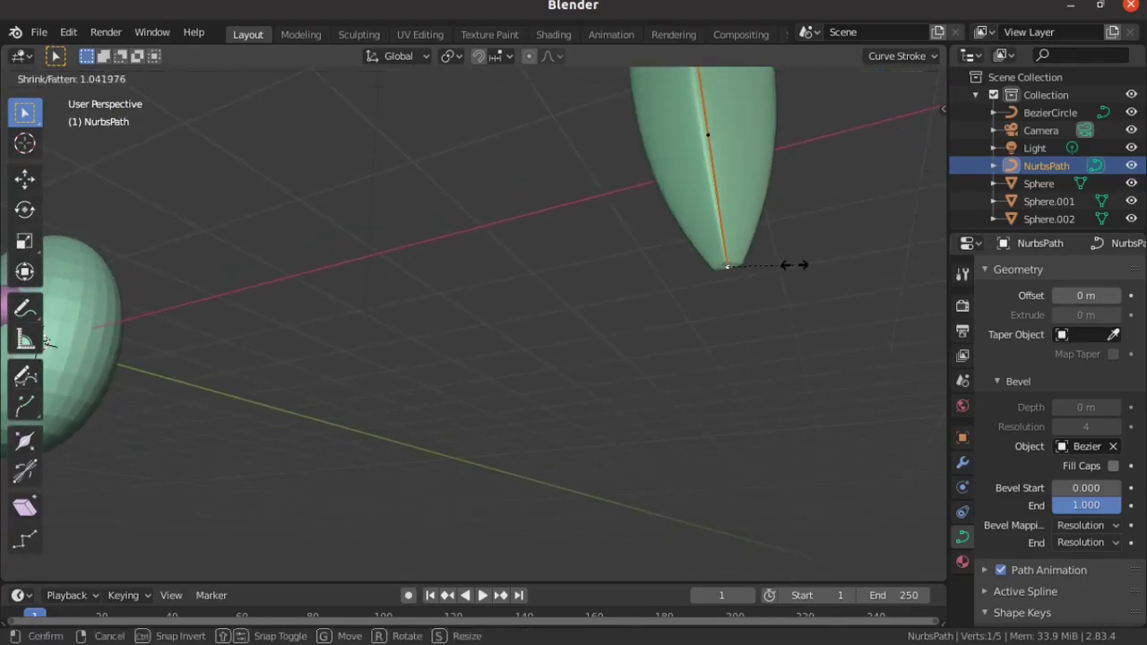
{"action": "left_click", "coordinate": [738, 249]}
{"action": "key", "text": "Tab"}
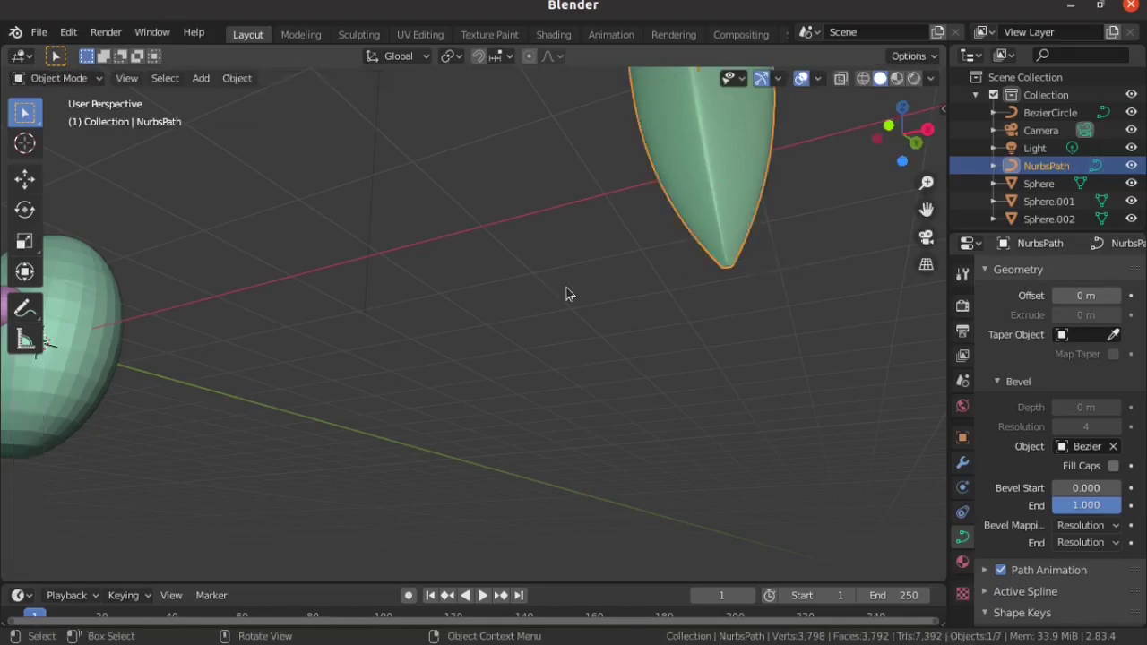
{"action": "key", "text": "KP_1"}
{"action": "scroll", "coordinate": [567, 294], "scroll_direction": "down", "scroll_amount": 4}
{"action": "scroll", "coordinate": [592, 301], "scroll_direction": "down", "scroll_amount": 2}
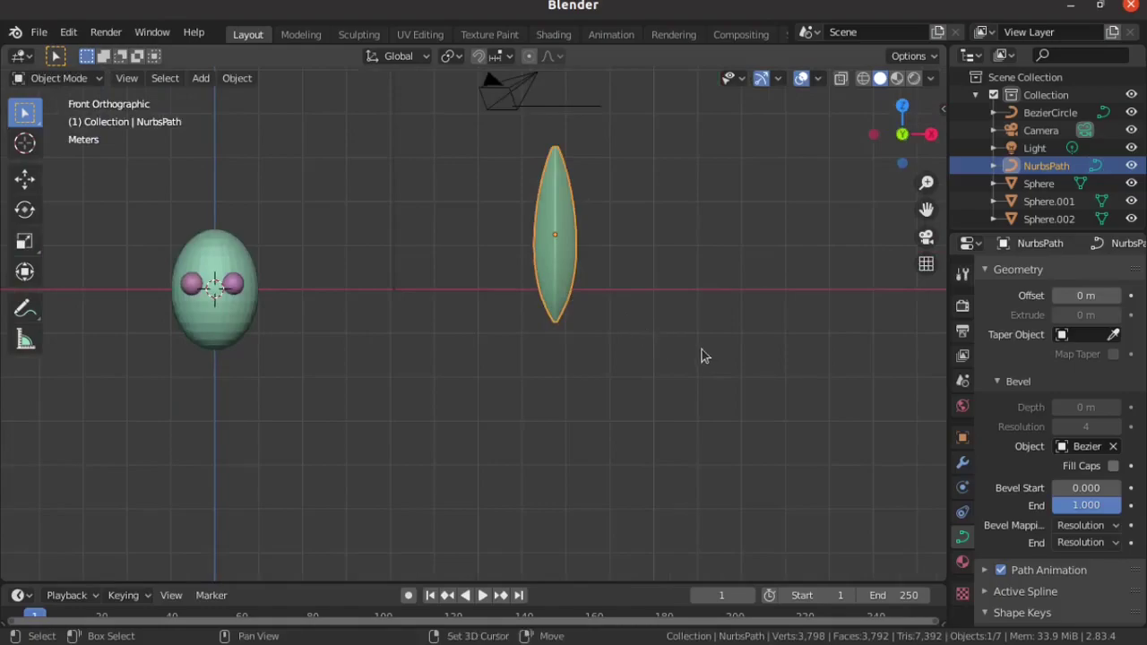
{"action": "key", "text": "shift+d"}
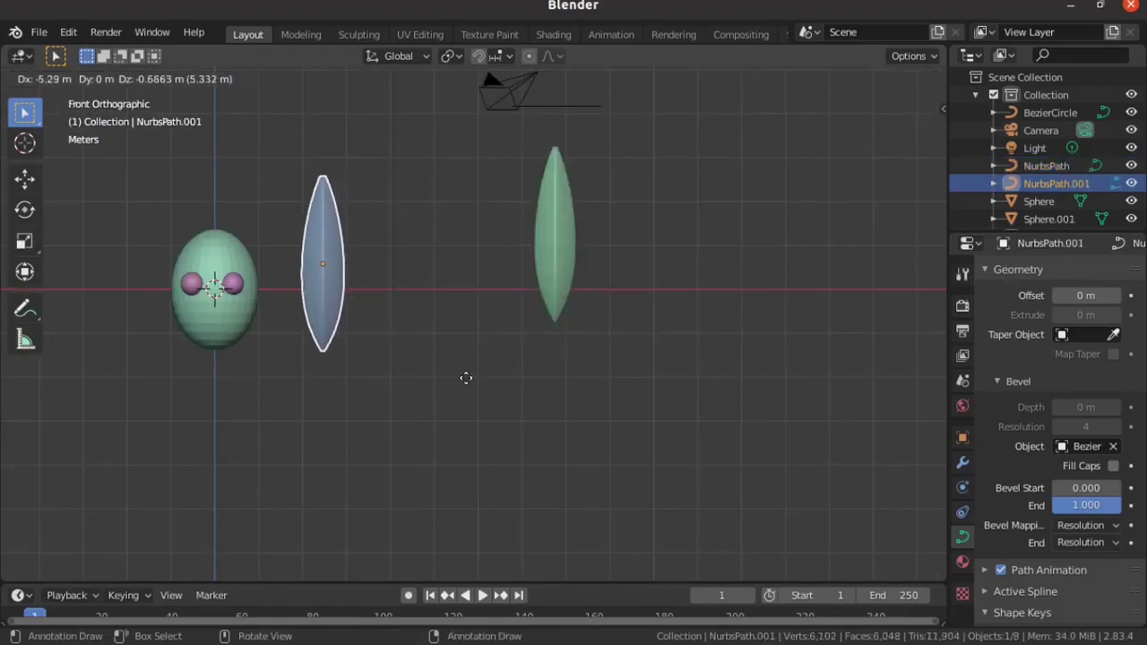
Scale the duplicate lock NurbsPath.001 to about 0.49 and place it on the head's front over one eye.
{"action": "left_click", "coordinate": [458, 392]}
{"action": "scroll", "coordinate": [313, 338], "scroll_direction": "up", "scroll_amount": 3}
{"action": "middle_click_drag", "start_coordinate": [314, 338], "coordinate": [683, 427], "text": "shift"}
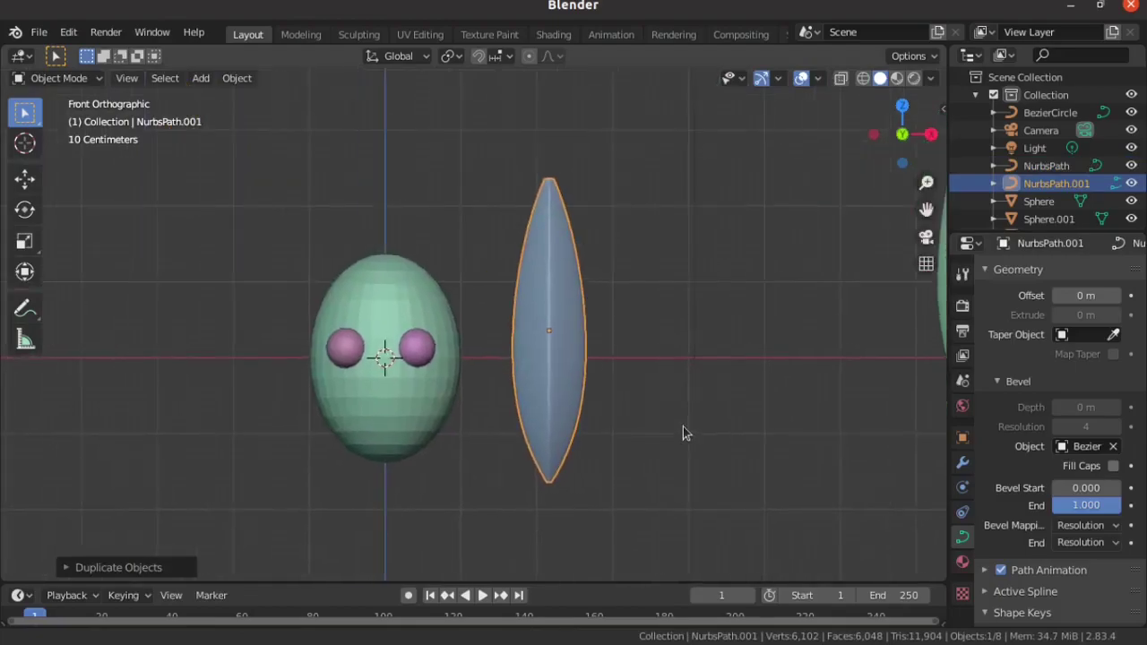
{"action": "key", "text": "s"}
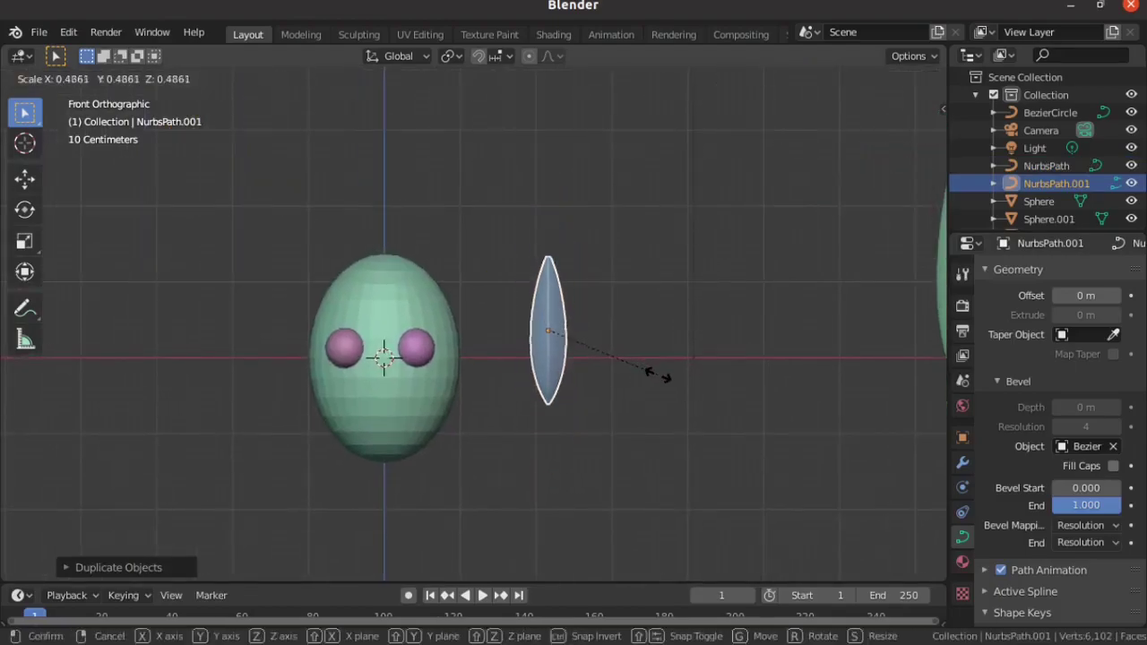
{"action": "left_click", "coordinate": [668, 387]}
{"action": "key", "text": "g"}
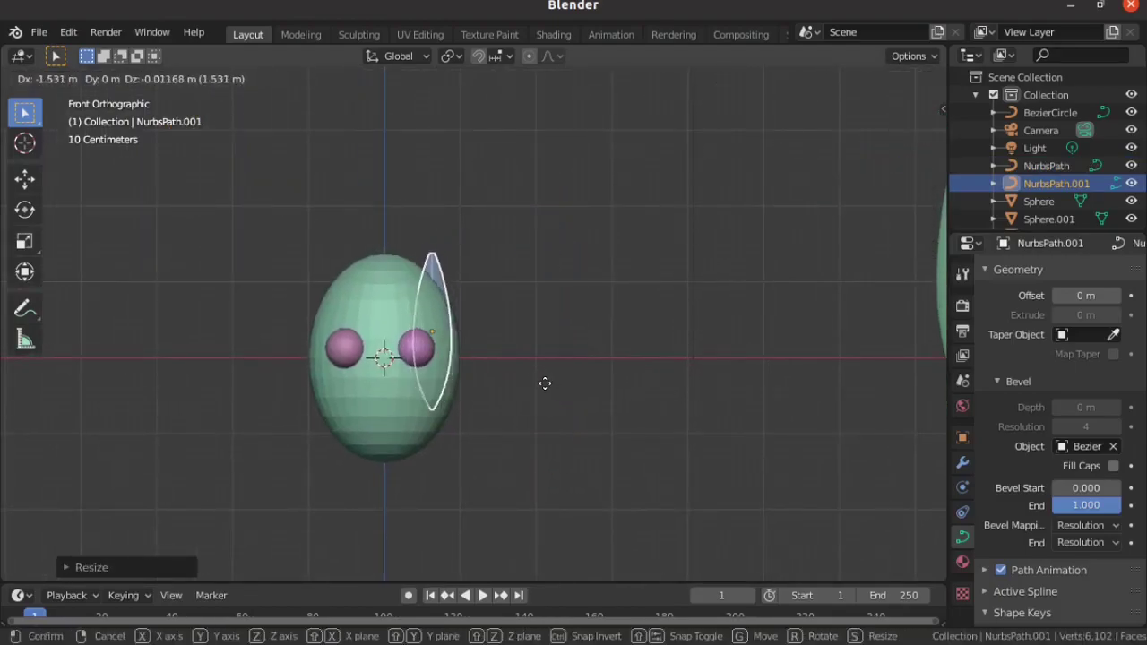
{"action": "left_click", "coordinate": [543, 381]}
{"action": "key", "text": "KP_7"}
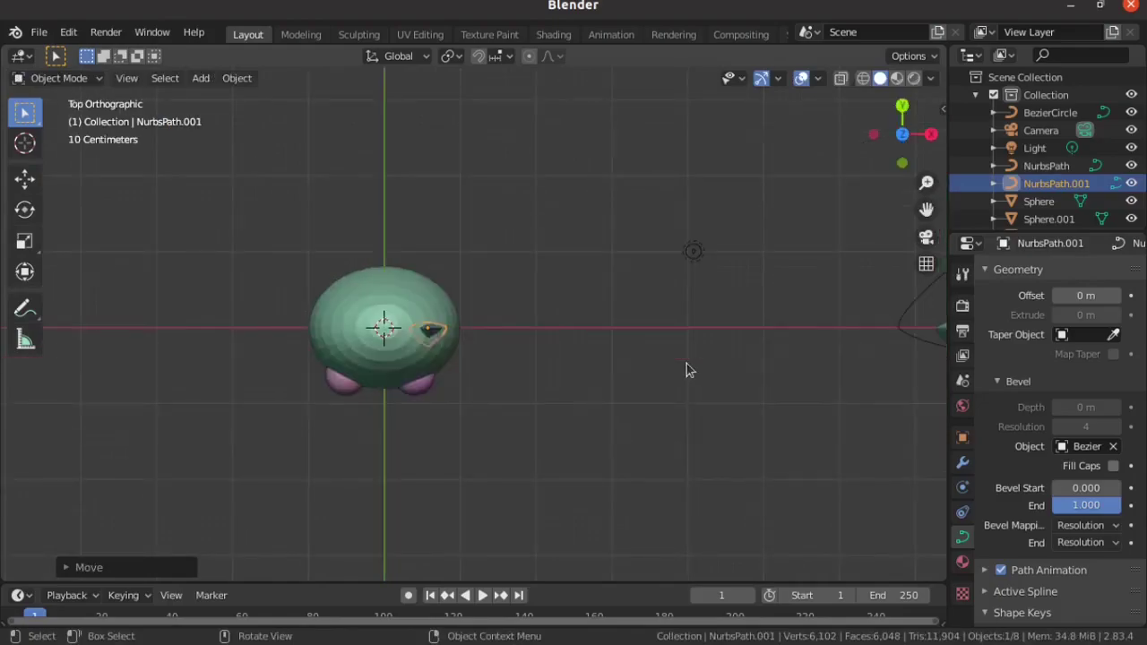
{"action": "key", "text": "g"}
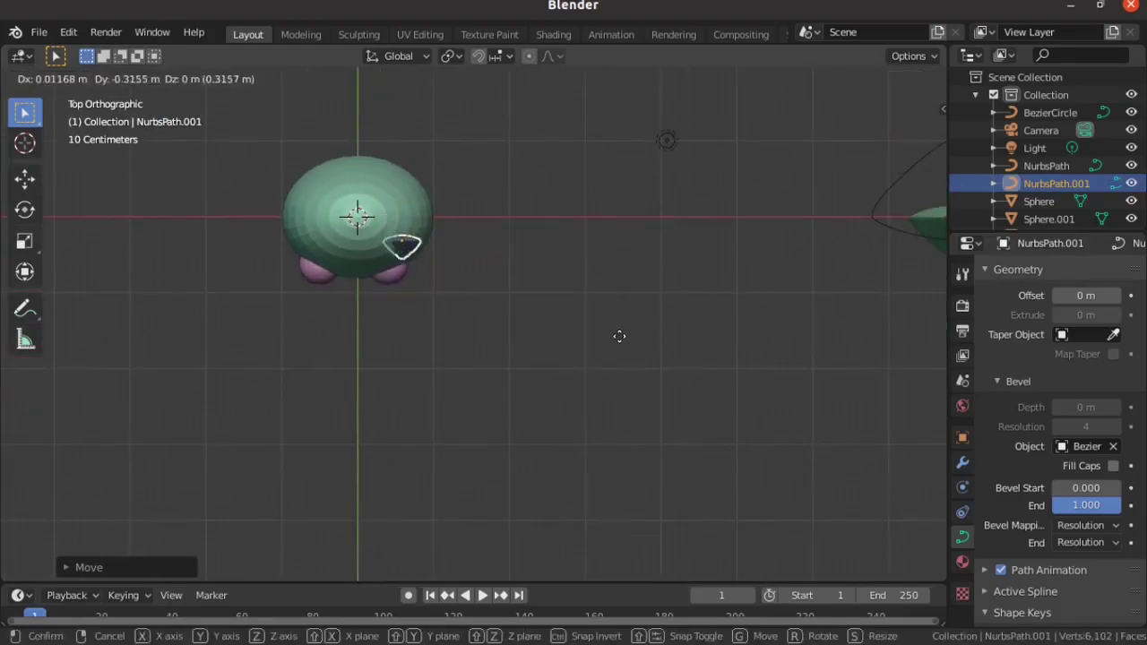
{"action": "left_click", "coordinate": [606, 347]}
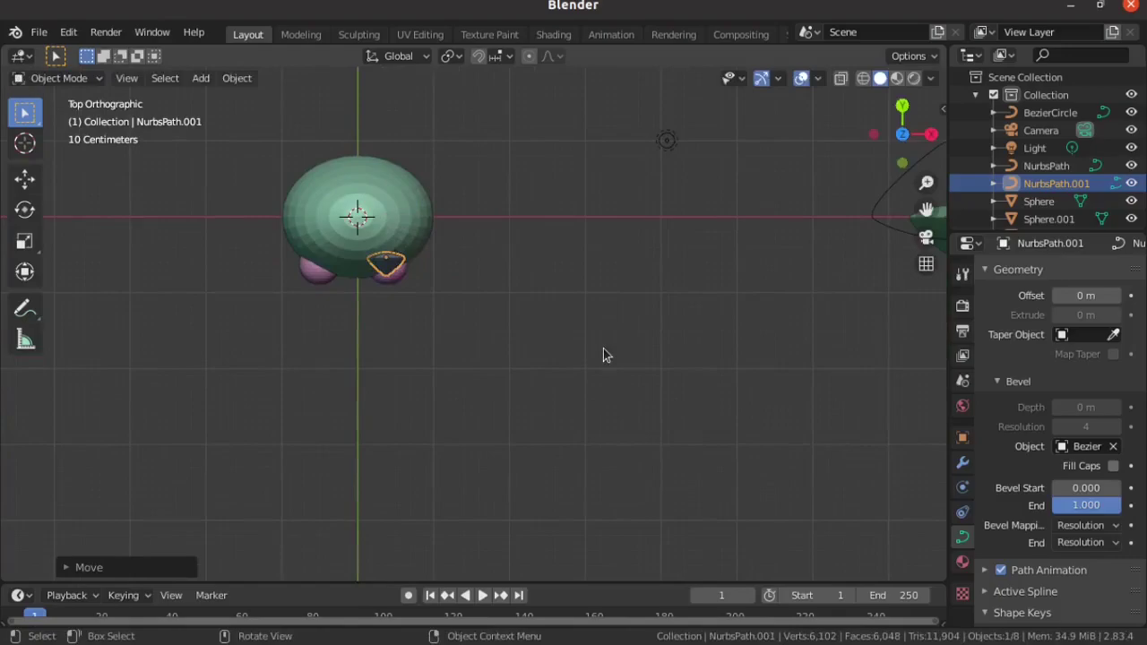
{"action": "key", "text": "KP_1"}
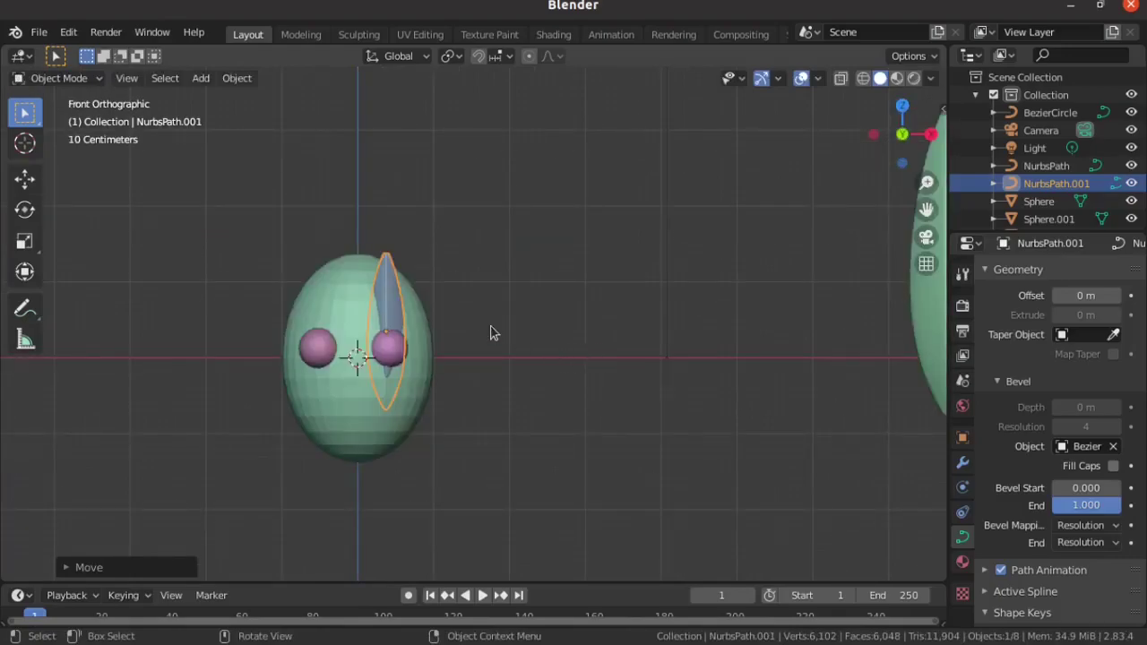
Enter Edit Mode on NurbsPath.001 and inspect it from top, front, side and back views.
{"action": "key", "text": "KP_7"}
{"action": "key", "text": "KP_1"}
{"action": "key", "text": "Tab"}
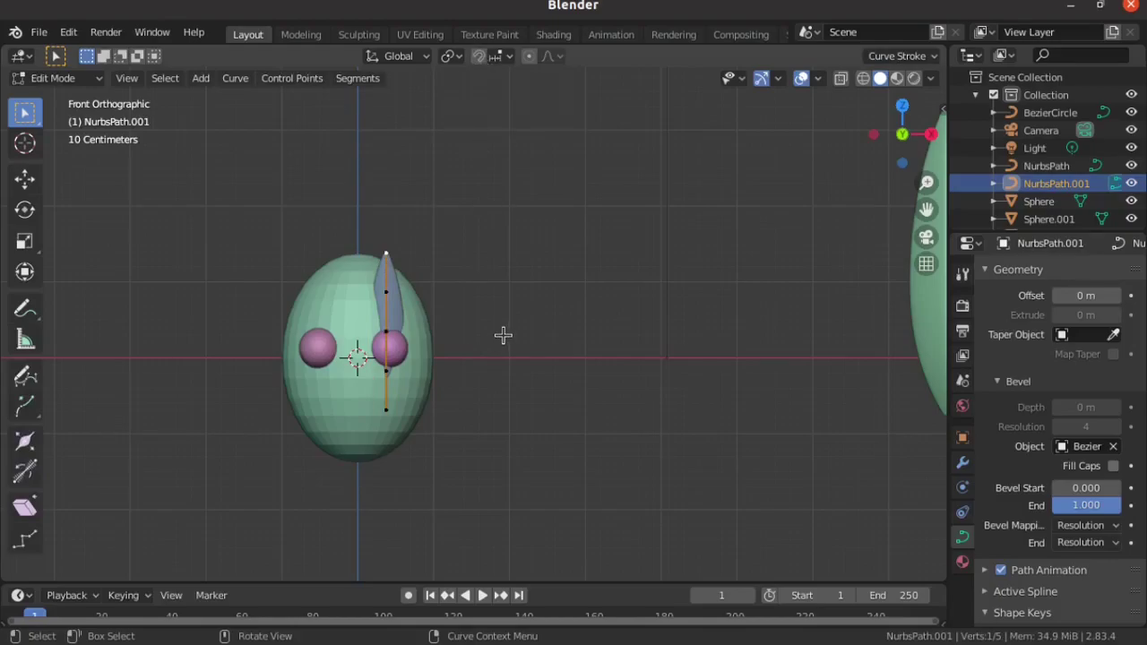
{"action": "key", "text": "KP_7"}
{"action": "key", "text": "KP_1"}
{"action": "key", "text": "KP_3"}
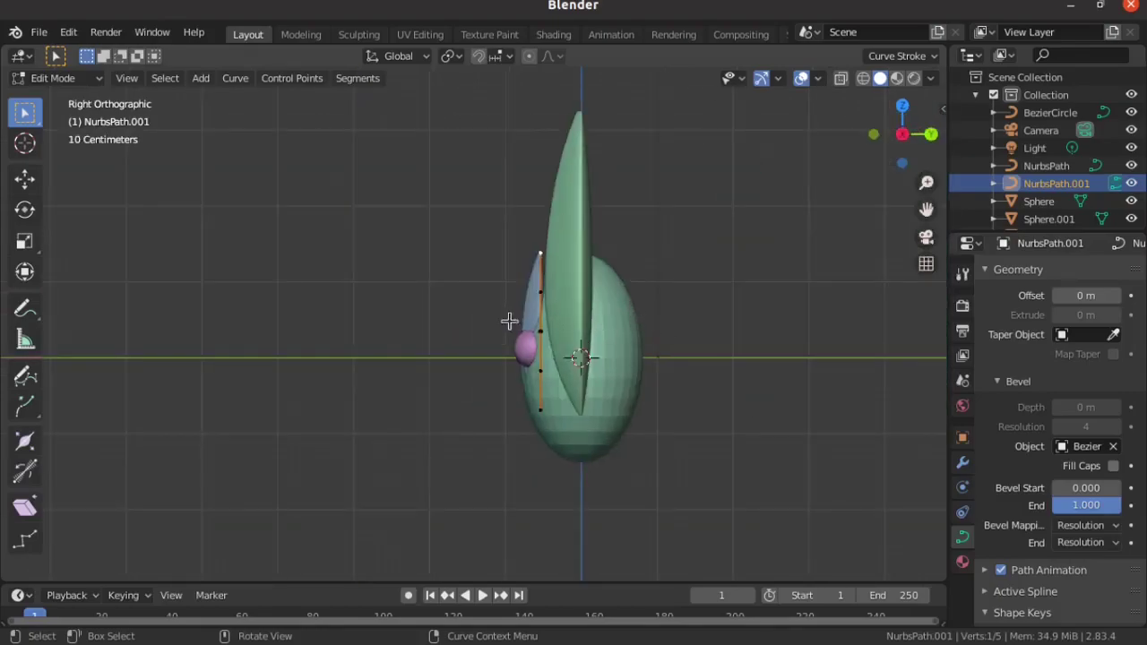
{"action": "key", "text": "ctrl+KP_1"}
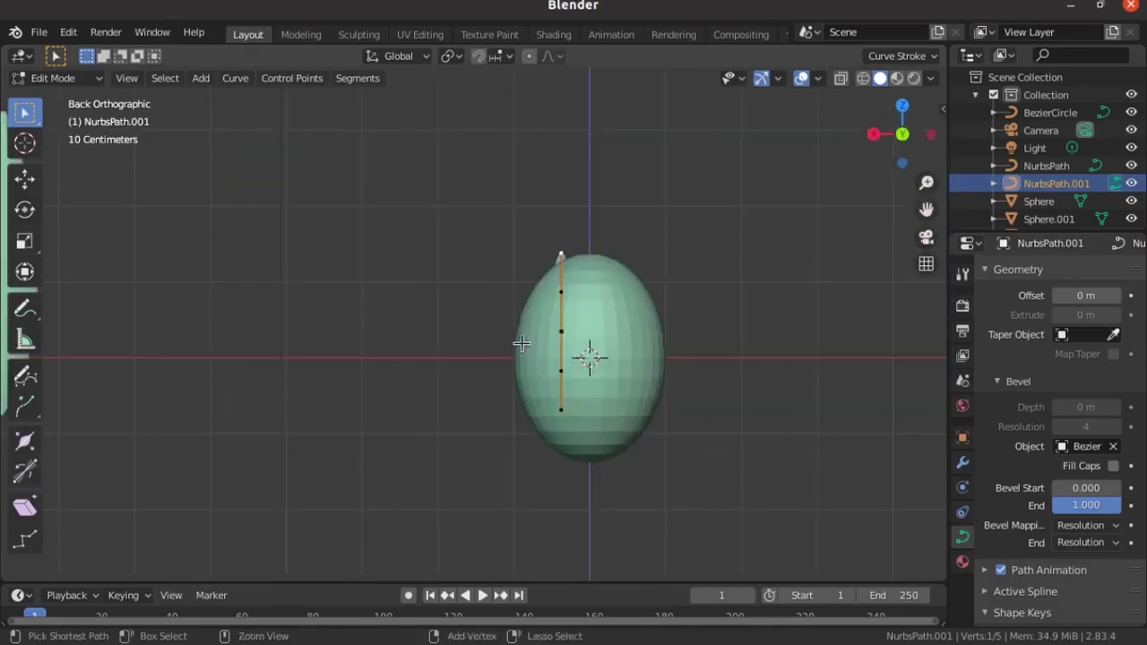
{"action": "key", "text": "KP_8"}
{"action": "key", "text": "KP_8"}
{"action": "key", "text": "KP_8"}
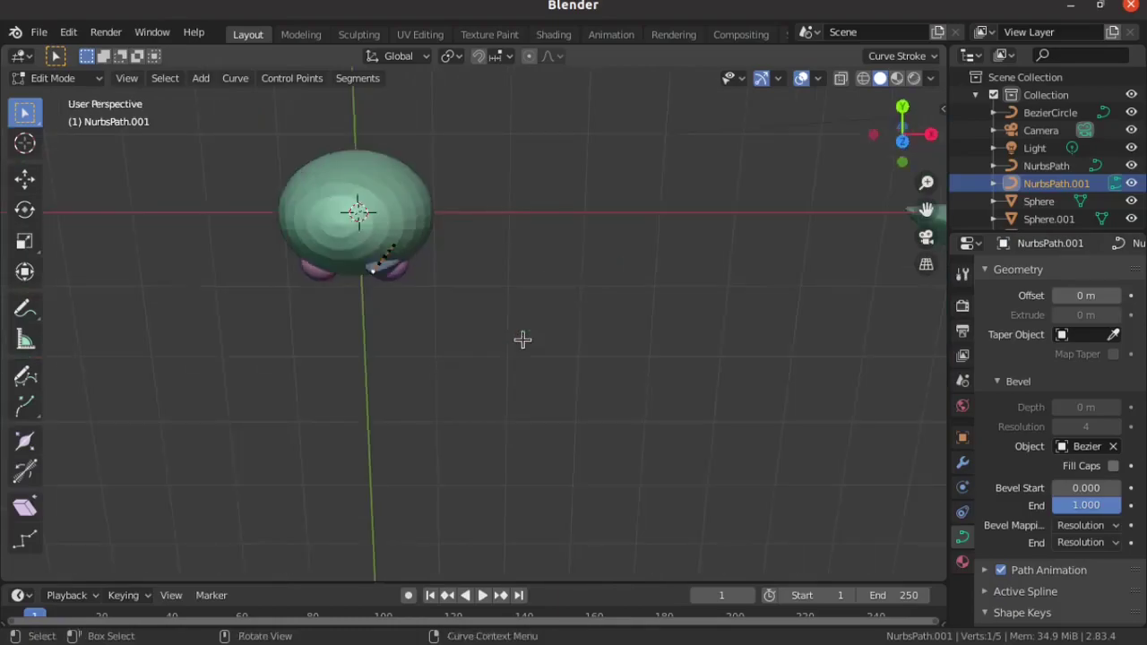
{"action": "key", "text": "KP_7"}
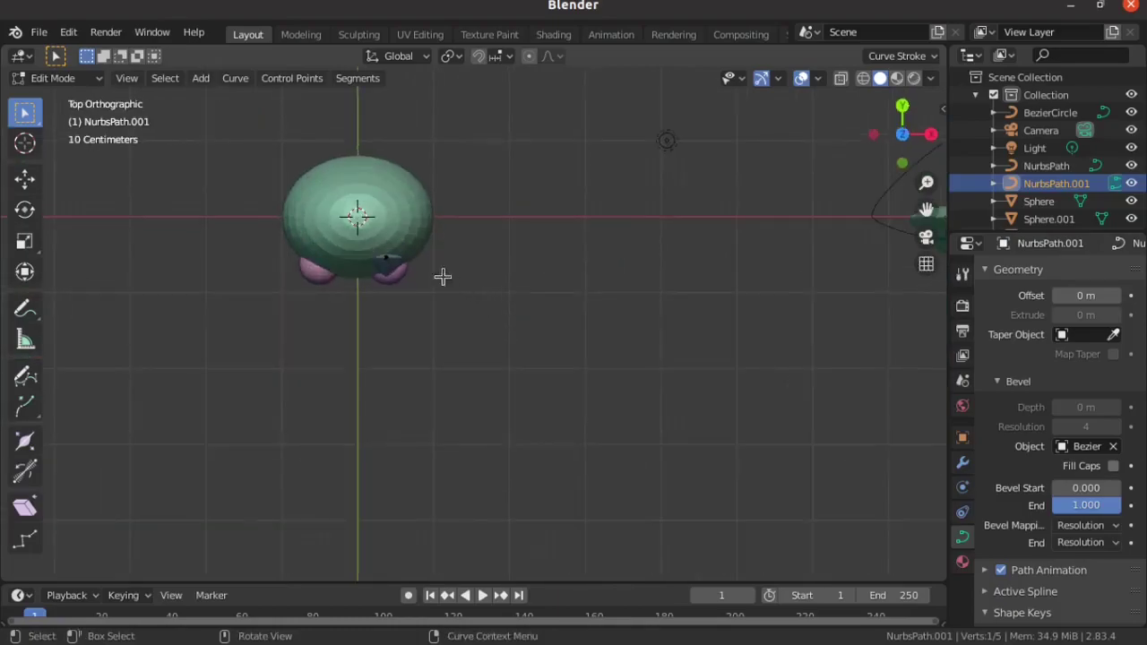
In top view, move a NurbsPath.001 control point against the head, then select its upper point.
{"action": "left_click", "coordinate": [386, 257], "text": "shift"}
{"action": "mouse_move", "coordinate": [442, 279]}
{"action": "middle_mouse_down"}
{"action": "mouse_move", "coordinate": [422, 274]}
{"action": "mouse_move", "coordinate": [394, 231]}
{"action": "mouse_move", "coordinate": [441, 268]}
{"action": "middle_mouse_up"}
{"action": "key", "text": "KP_7"}
{"action": "key", "text": "g"}
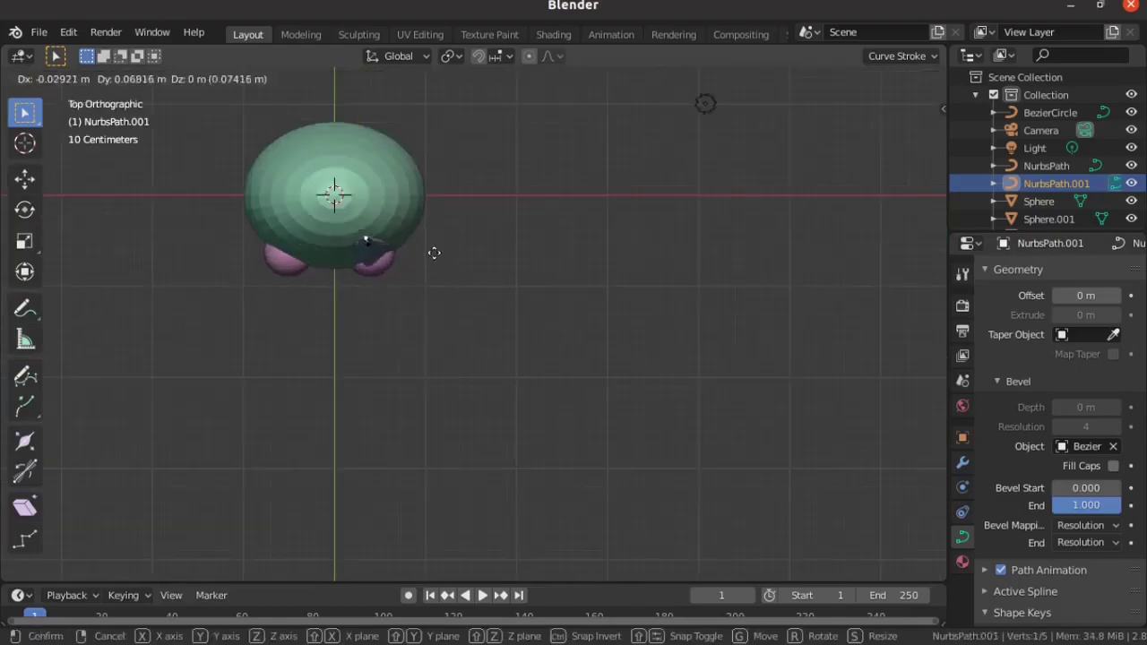
{"action": "left_click", "coordinate": [426, 227]}
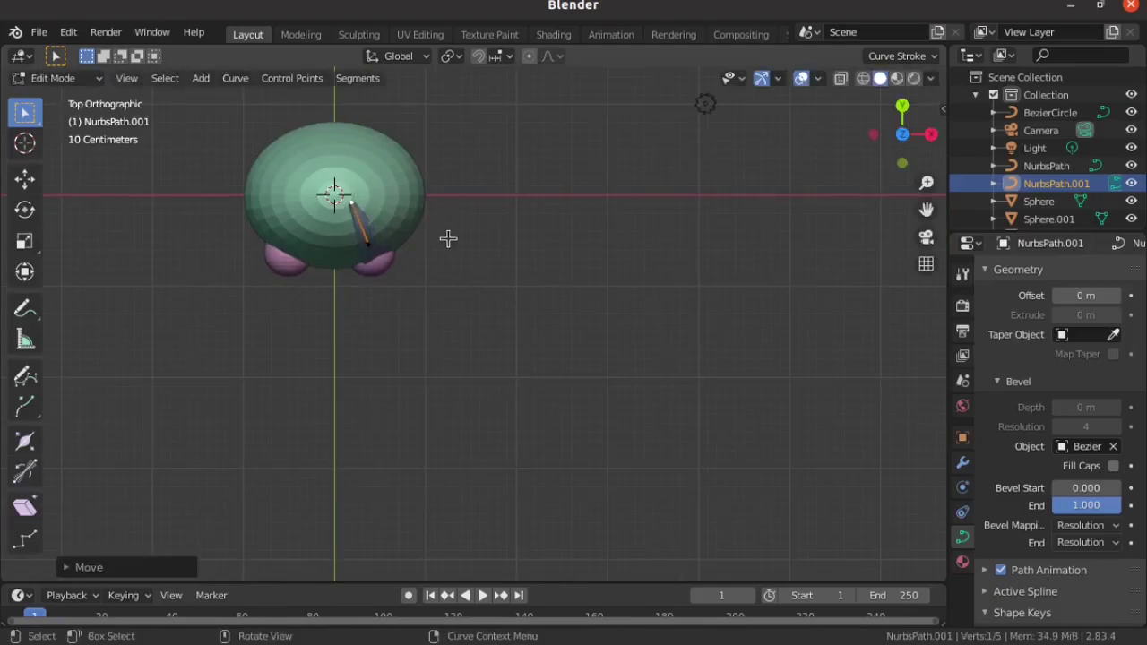
{"action": "key", "text": "KP_1"}
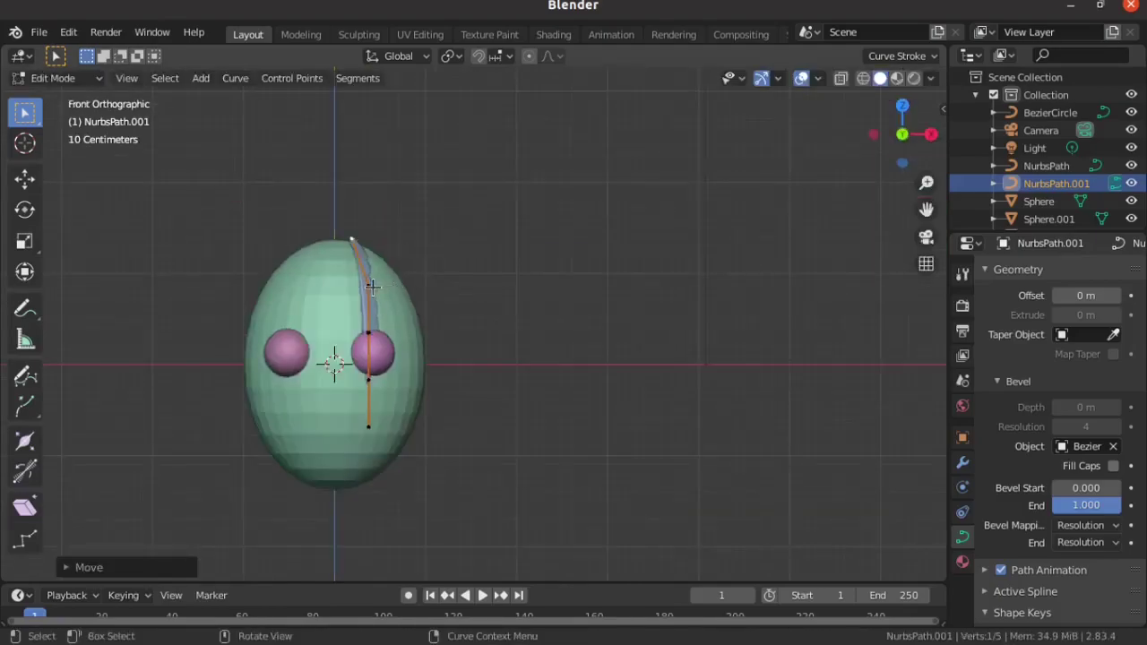
{"action": "left_click", "coordinate": [370, 285]}
{"action": "key", "text": "KP_3"}
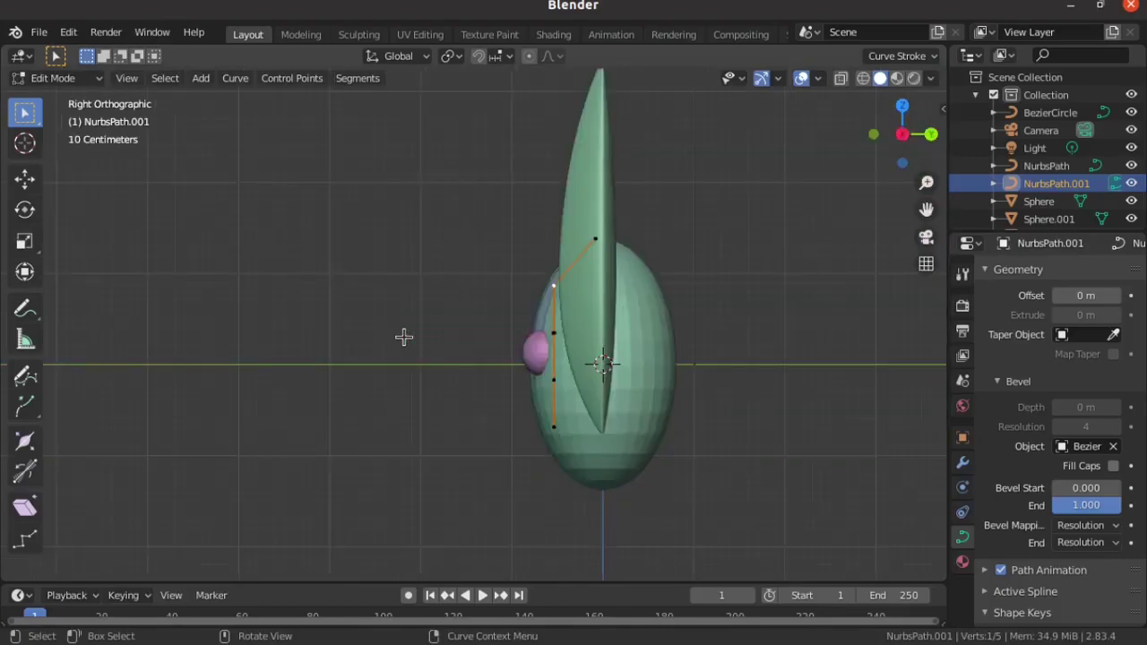
Move the large lens-shaped lock NurbsPath up and away from the head.
{"action": "key", "text": "Tab"}
{"action": "left_click", "coordinate": [593, 224]}
{"action": "key", "text": "g"}
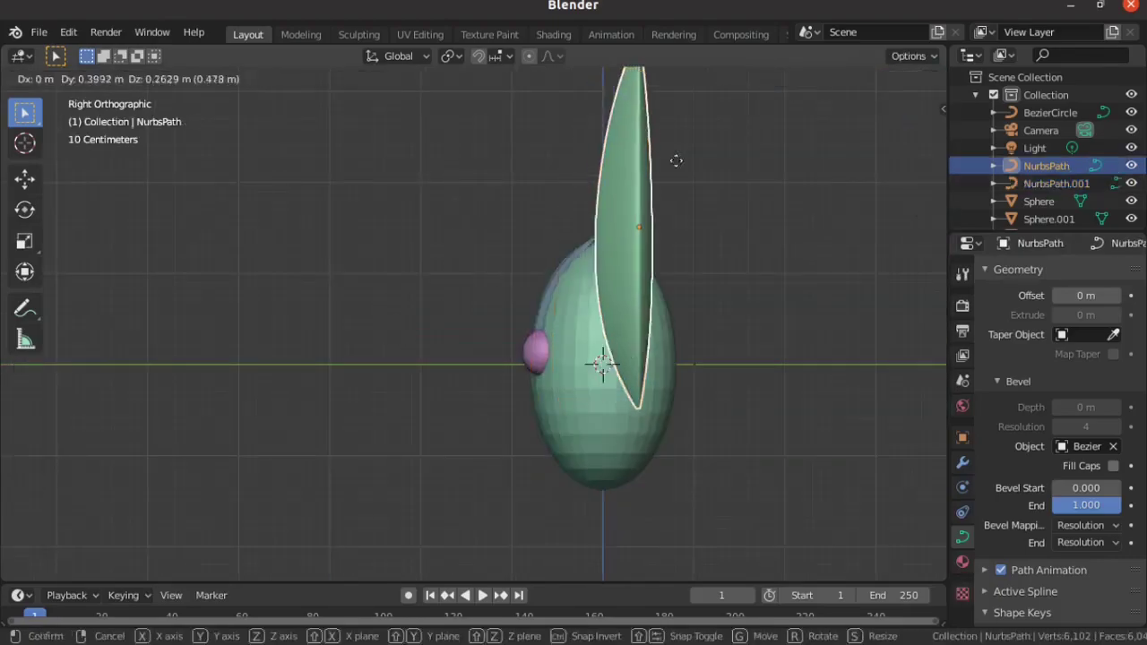
{"action": "left_click", "coordinate": [771, 106]}
{"action": "key", "text": "Tab"}
{"action": "key", "text": "Tab"}
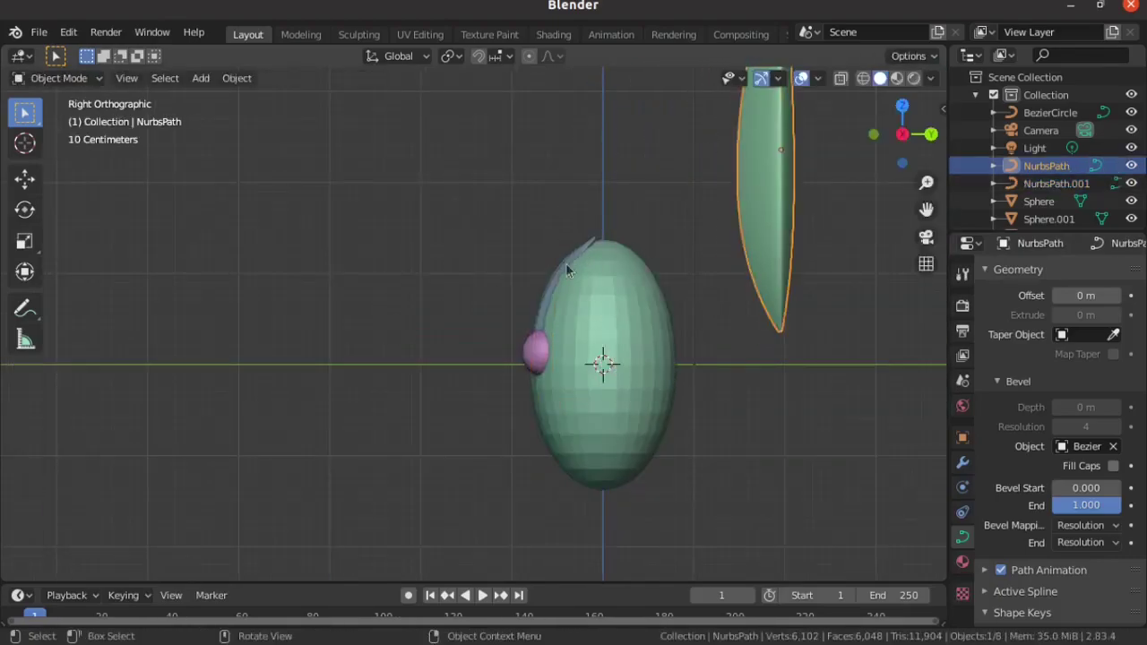
Reselect the smaller lock in Edit Mode and move a curve point to the top of the head.
{"action": "left_click", "coordinate": [583, 288]}
{"action": "left_click", "coordinate": [560, 274]}
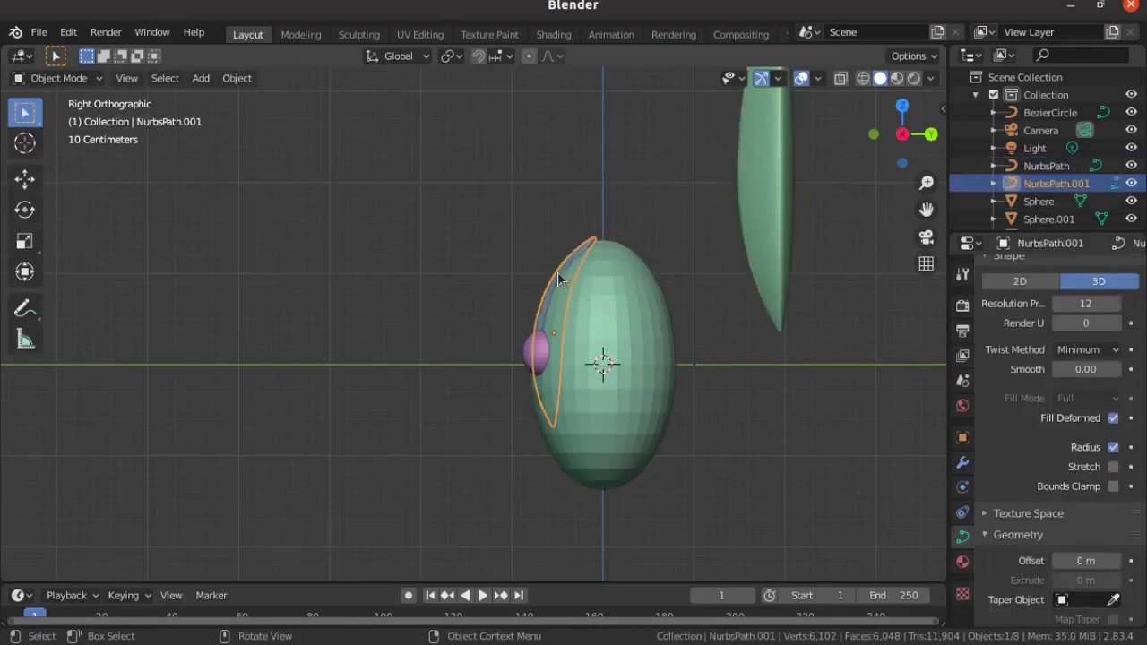
{"action": "key", "text": "Tab"}
{"action": "key", "text": "g"}
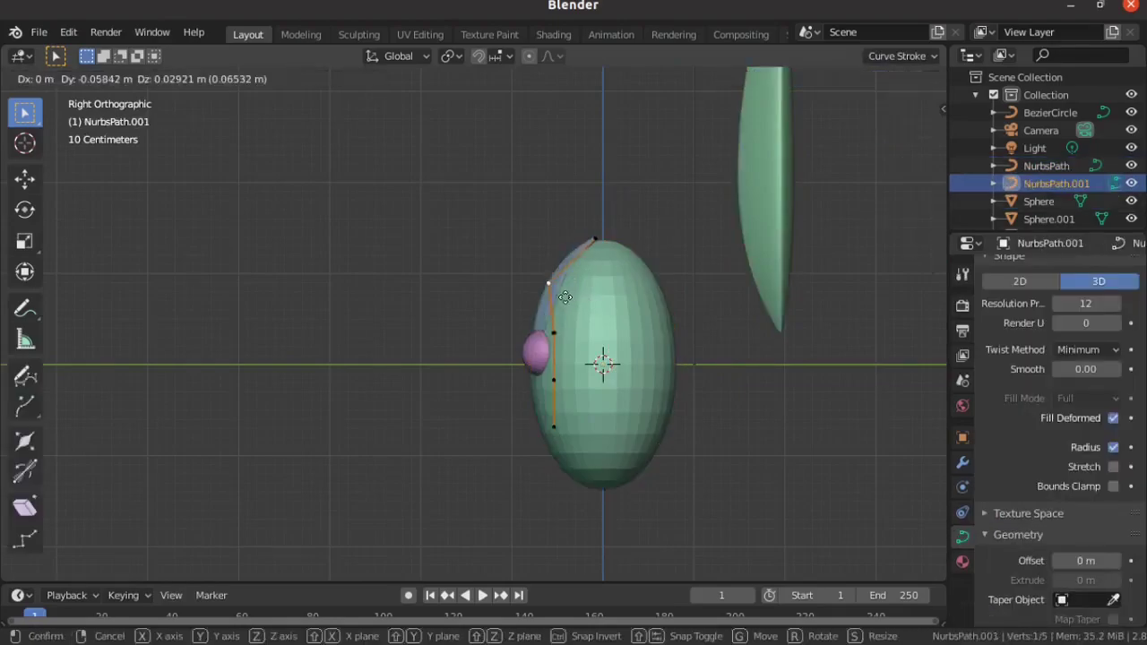
{"action": "left_click", "coordinate": [548, 293]}
{"action": "left_click", "coordinate": [554, 334]}
Move the remaining curve points down in front of the eye, ending below it.
{"action": "key", "text": "g"}
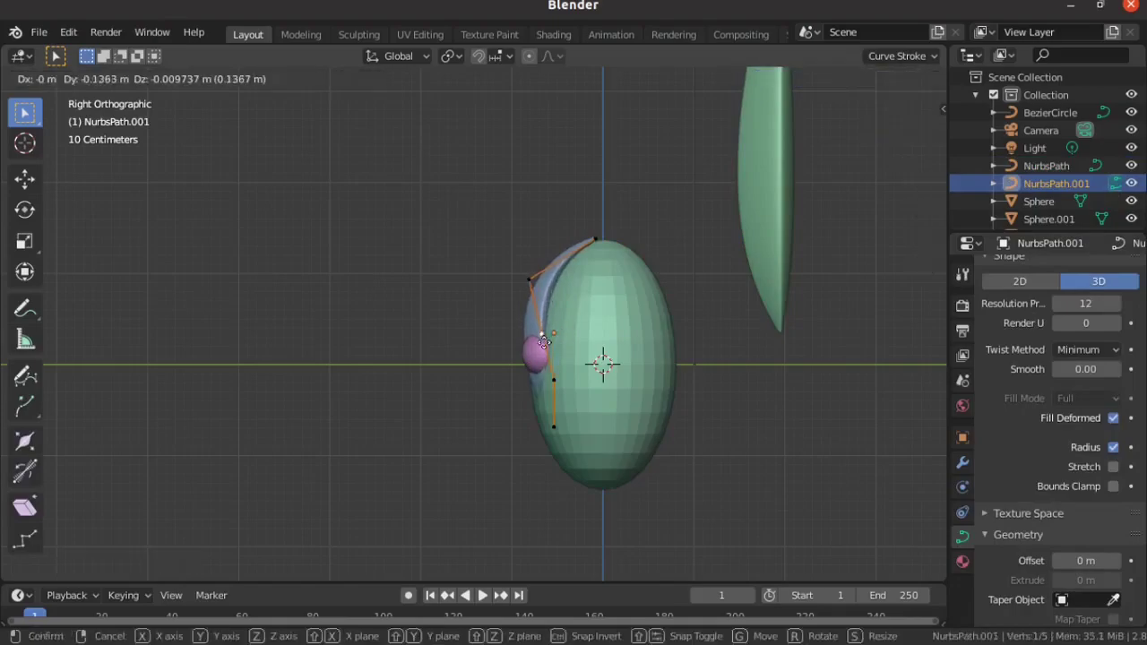
{"action": "left_click", "coordinate": [545, 370]}
{"action": "key", "text": "g"}
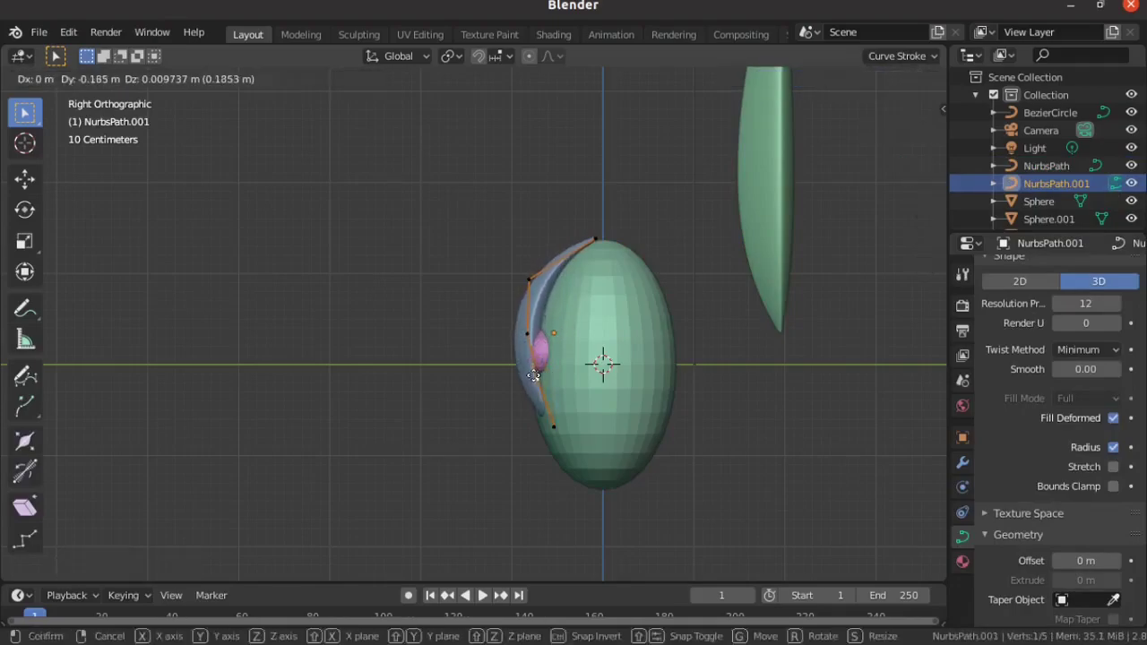
{"action": "left_click", "coordinate": [533, 380]}
{"action": "key", "text": "g"}
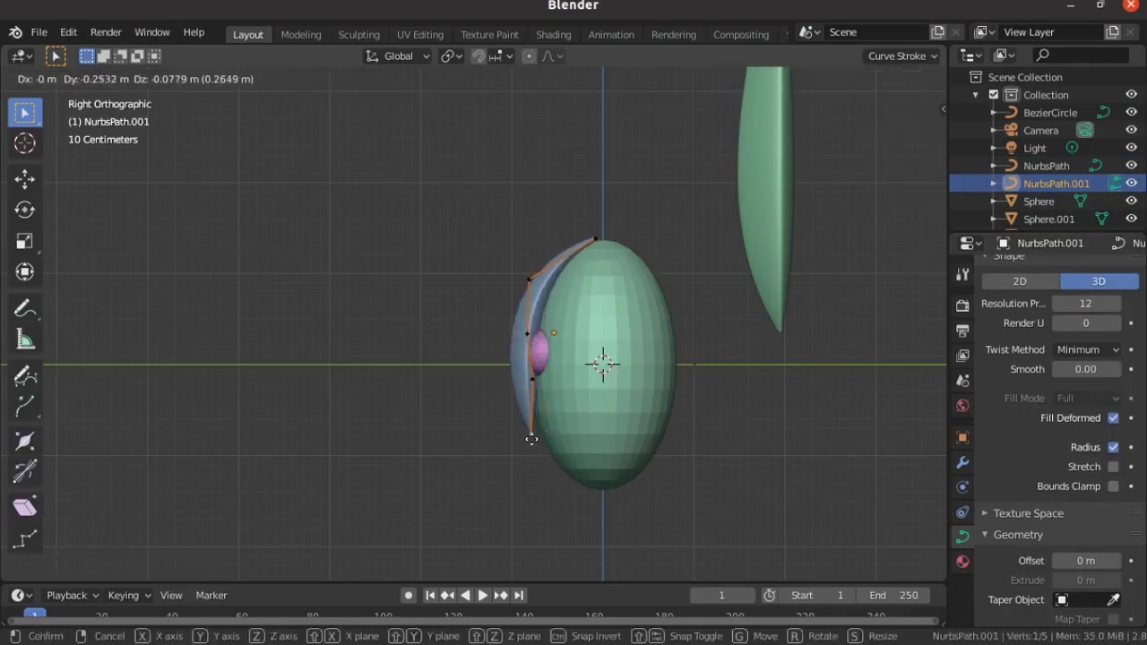
{"action": "left_click", "coordinate": [533, 436]}
{"action": "key", "text": "KP_1"}
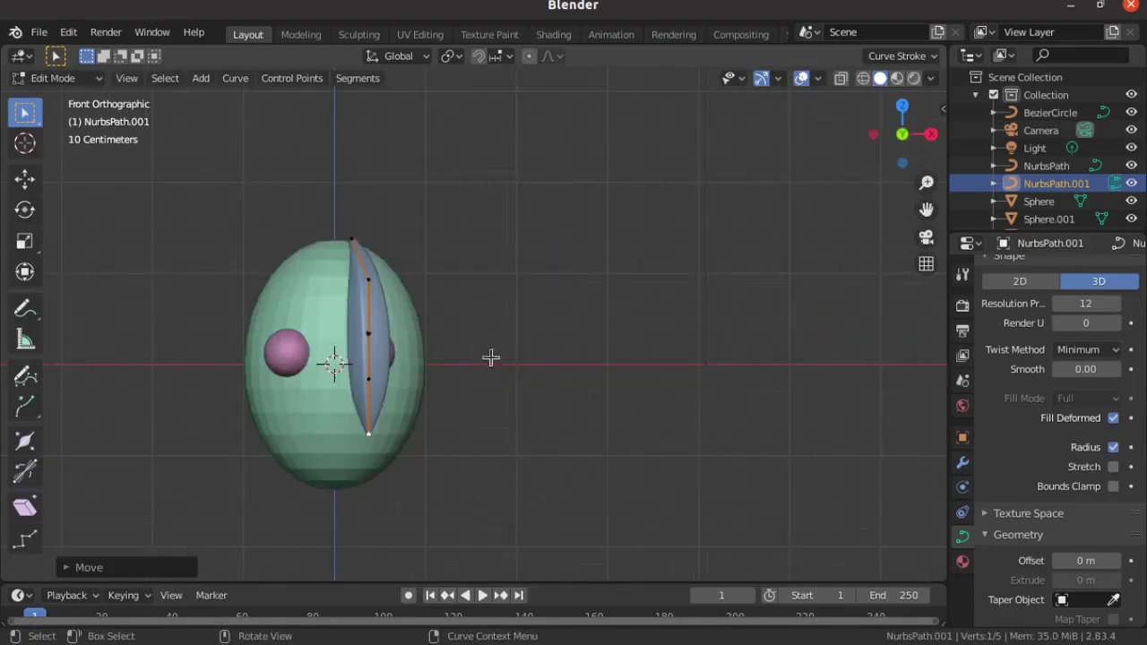
Move the middle, lower and bottom-tip points of NurbsPath.001 out past the head's right side.
{"action": "left_click", "coordinate": [382, 322]}
{"action": "key", "text": "g"}
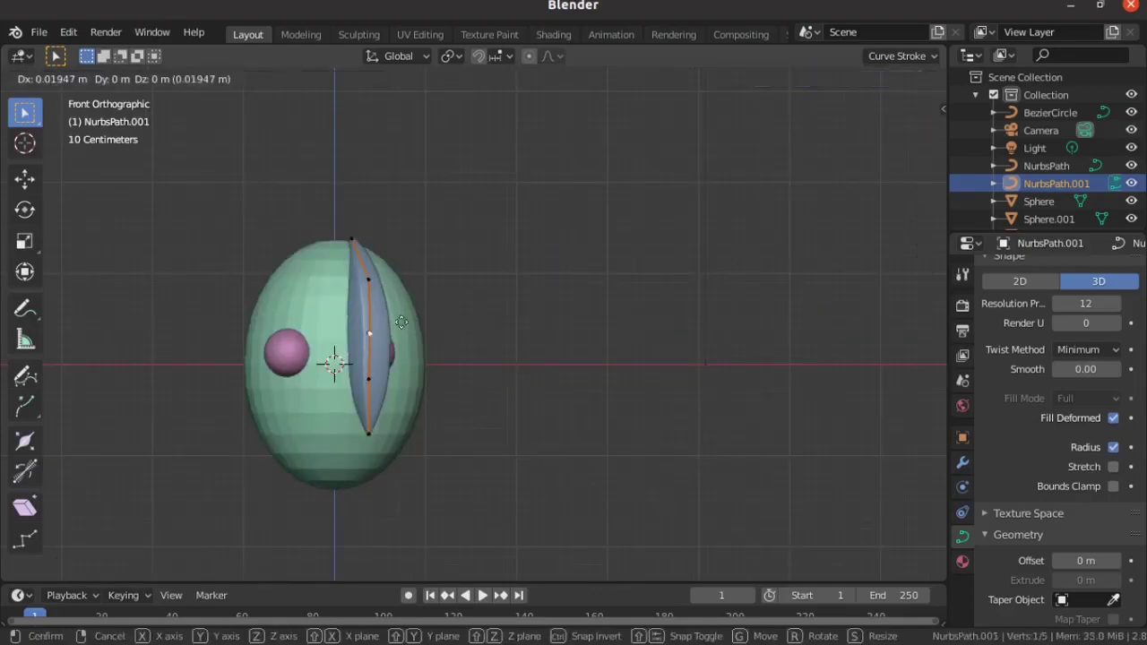
{"action": "left_click", "coordinate": [469, 320]}
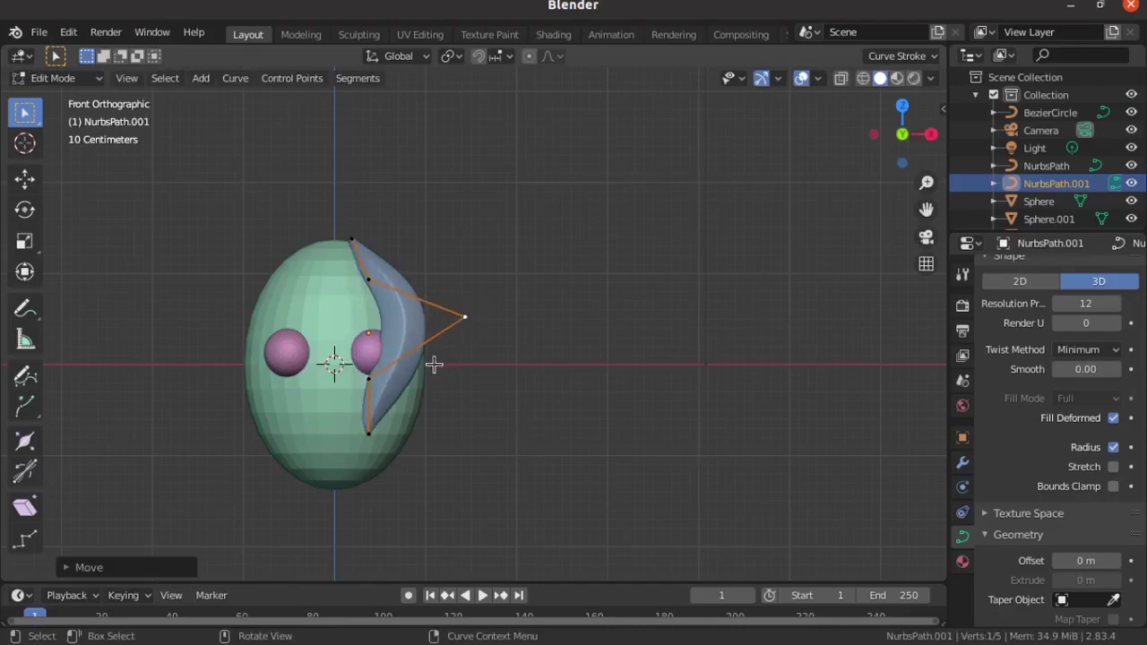
{"action": "left_click", "coordinate": [366, 380]}
{"action": "key", "text": "g"}
{"action": "left_click", "coordinate": [417, 389]}
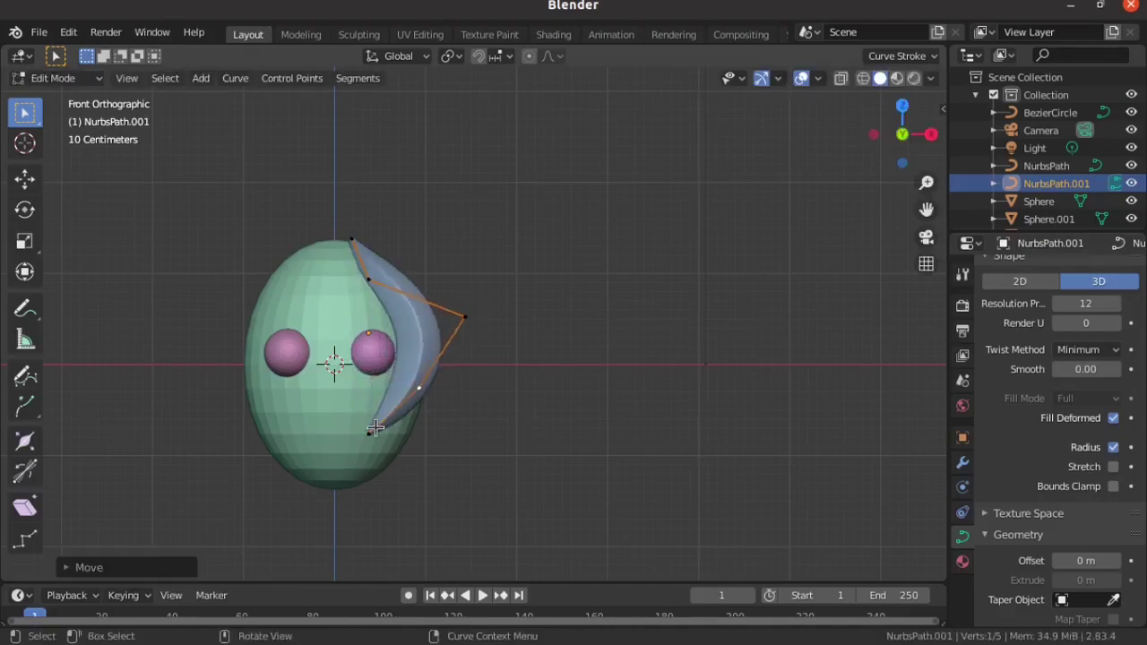
{"action": "left_click", "coordinate": [374, 428]}
{"action": "key", "text": "g"}
{"action": "left_click", "coordinate": [419, 446]}
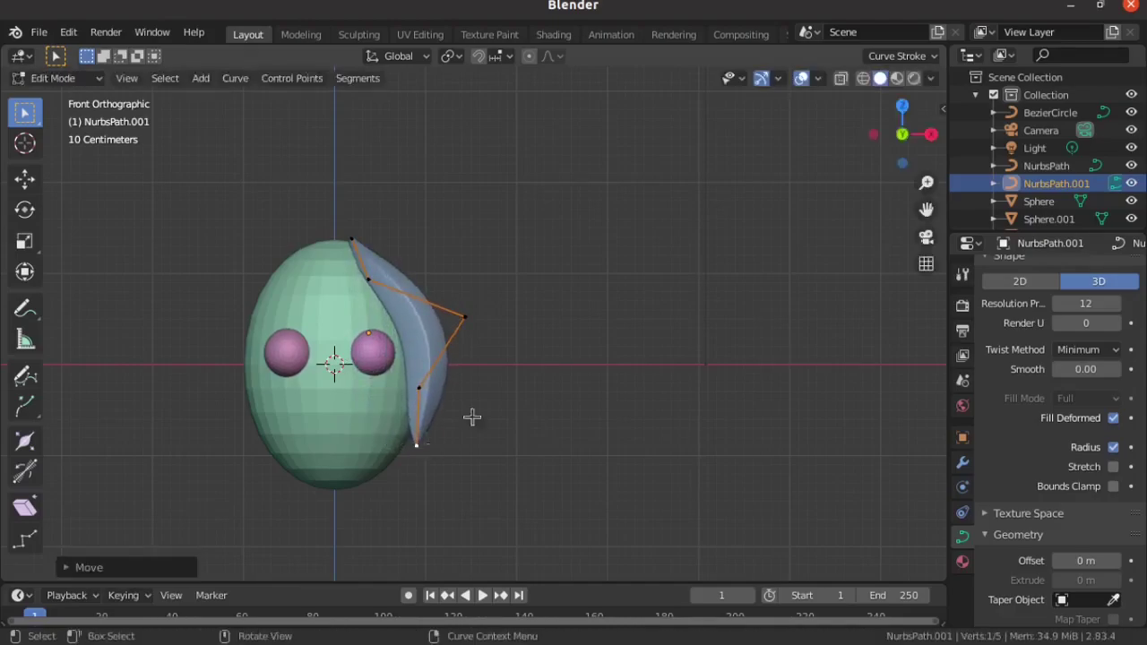
Shrink one control point's radius with Alt+S to thin the lock there, then select all points.
{"action": "left_click", "coordinate": [470, 355]}
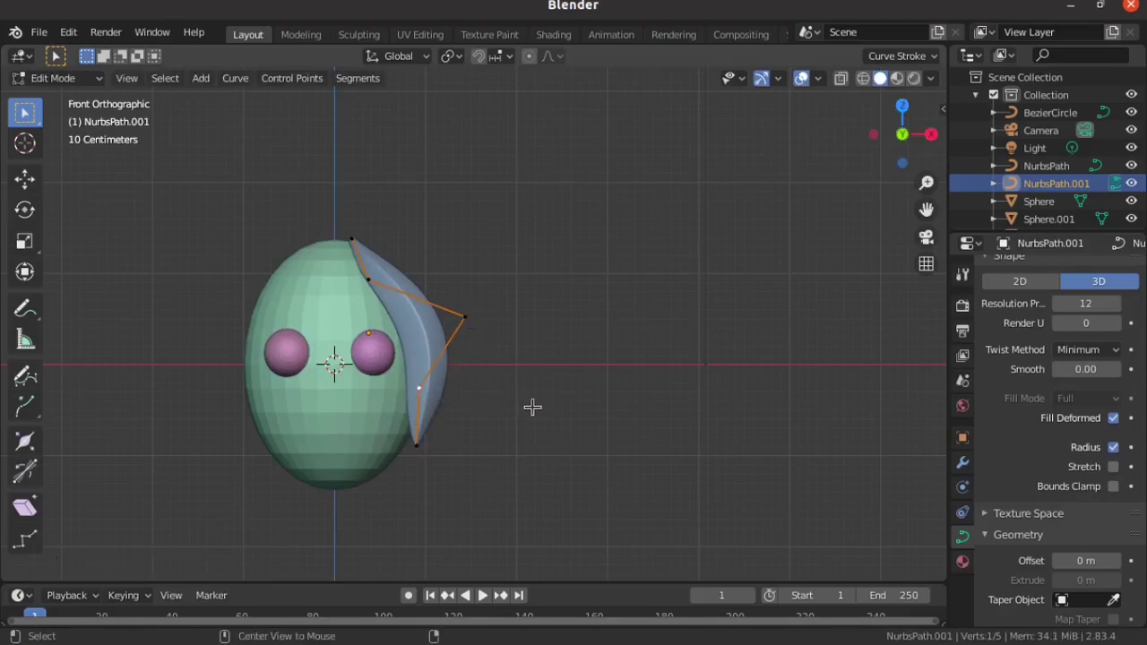
{"action": "key", "text": "alt+s"}
{"action": "left_click", "coordinate": [494, 380]}
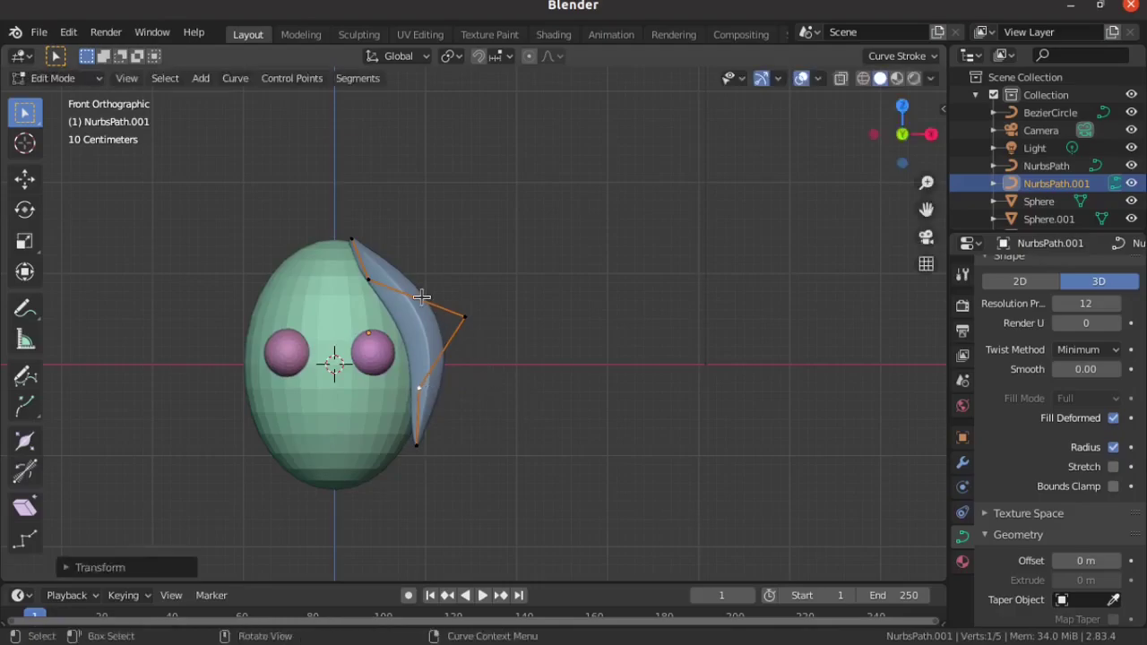
{"action": "key", "text": "Tab"}
{"action": "key", "text": "Tab"}
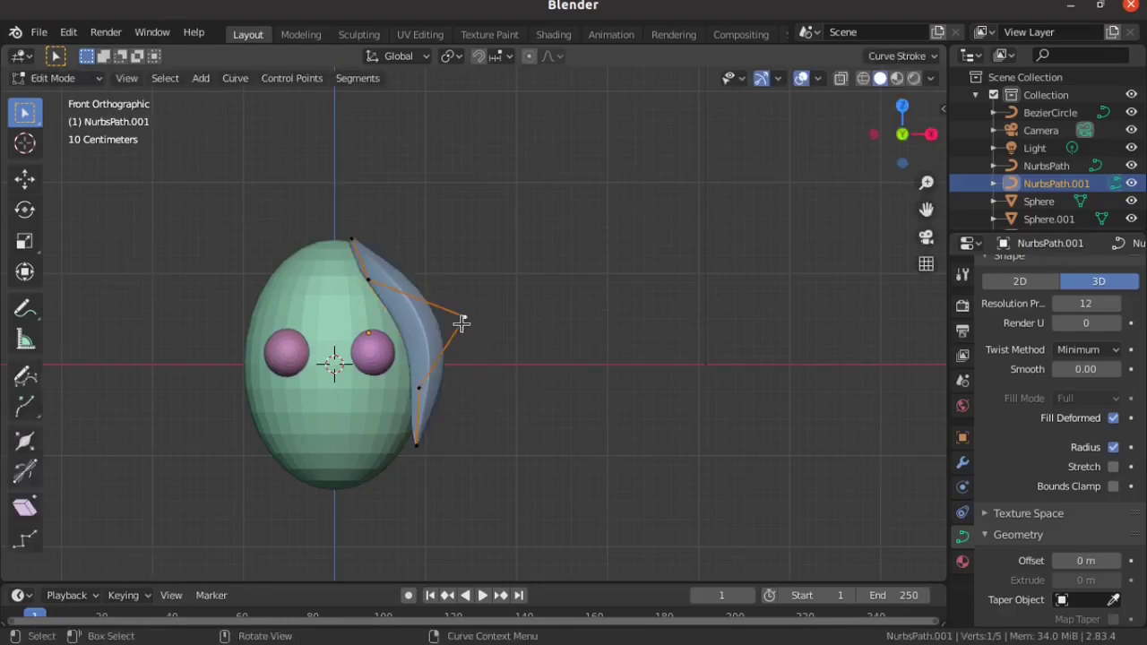
{"action": "key", "text": "a"}
{"action": "mouse_move", "coordinate": [475, 361]}
{"action": "middle_mouse_down"}
{"action": "mouse_move", "coordinate": [367, 307]}
{"action": "mouse_move", "coordinate": [381, 297]}
{"action": "mouse_move", "coordinate": [583, 440]}
{"action": "mouse_move", "coordinate": [523, 336]}
{"action": "mouse_move", "coordinate": [457, 378]}
{"action": "middle_mouse_up"}
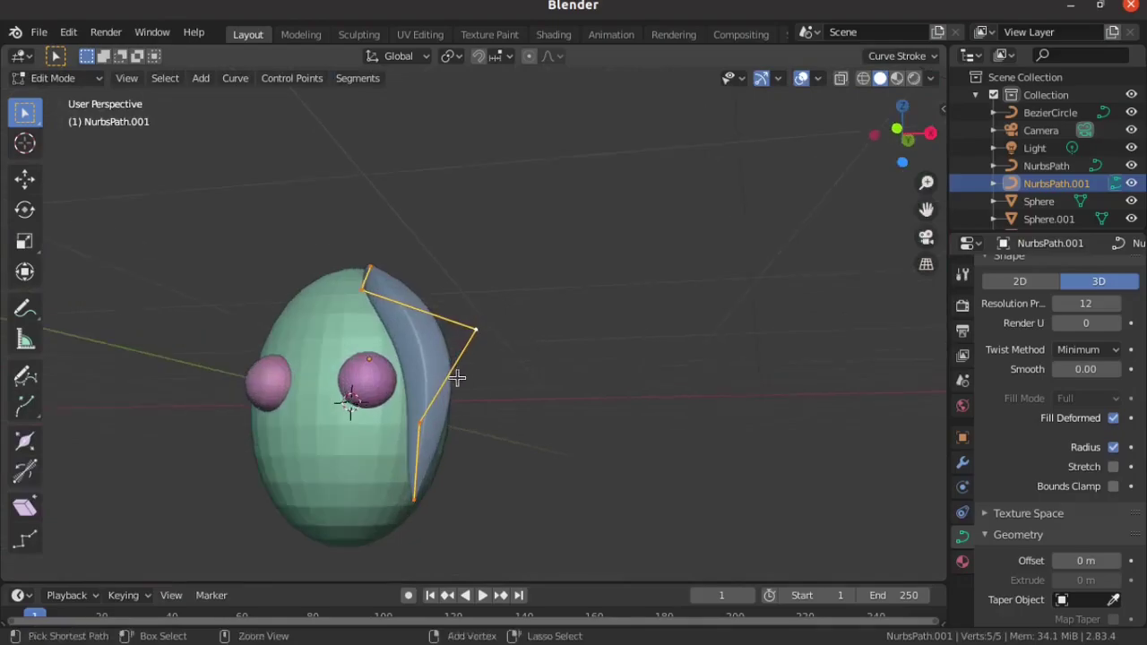
Tilt the NurbsPath.001 points by -21.62°, check top and front views, and exit Edit Mode.
{"action": "key", "text": "ctrl+t"}
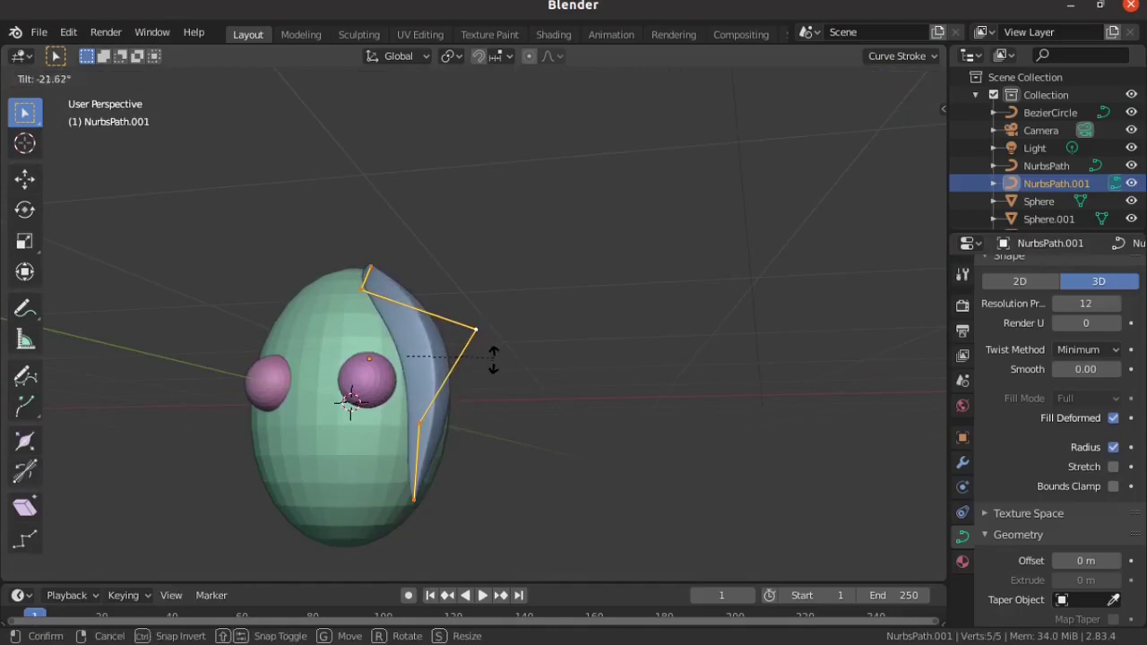
{"action": "left_click", "coordinate": [494, 360]}
{"action": "key", "text": "KP_7"}
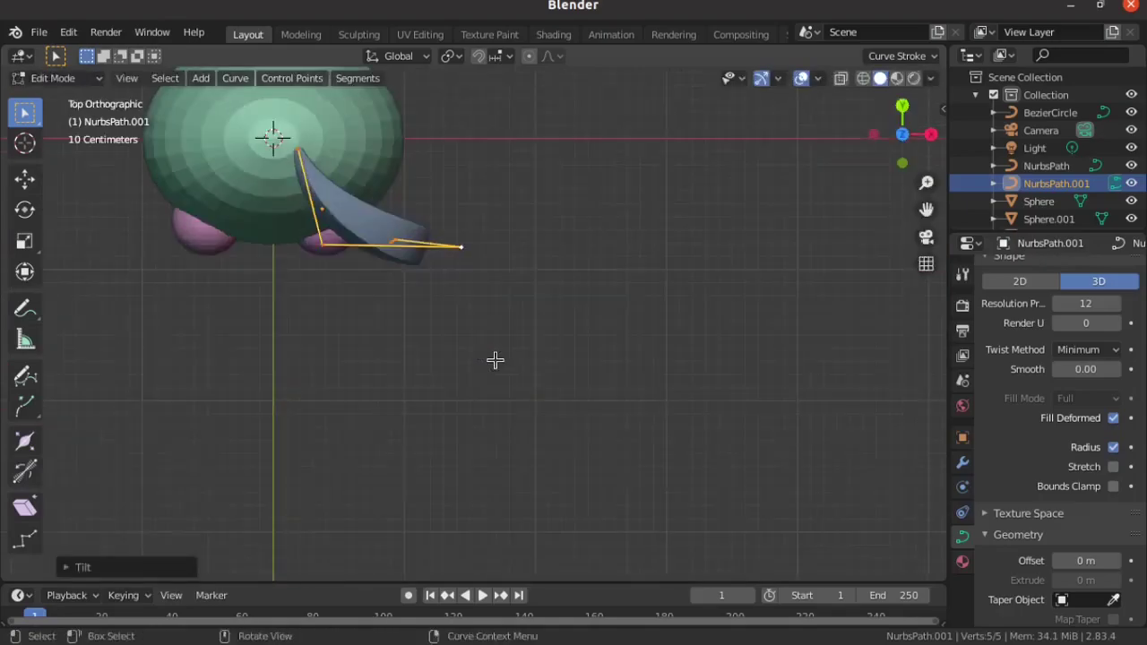
{"action": "key", "text": "KP_1"}
{"action": "key", "text": "KP_8"}
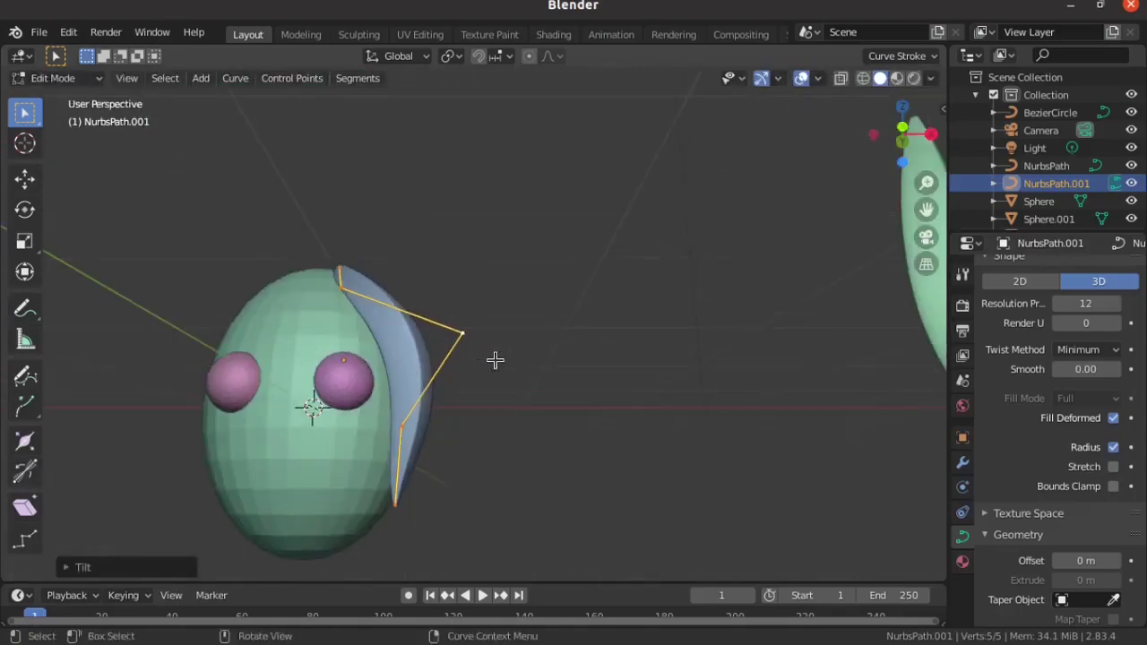
{"action": "key", "text": "KP_1"}
{"action": "mouse_move", "coordinate": [497, 370]}
{"action": "middle_mouse_down"}
{"action": "mouse_move", "coordinate": [251, 387]}
{"action": "mouse_move", "coordinate": [484, 384]}
{"action": "middle_mouse_up"}
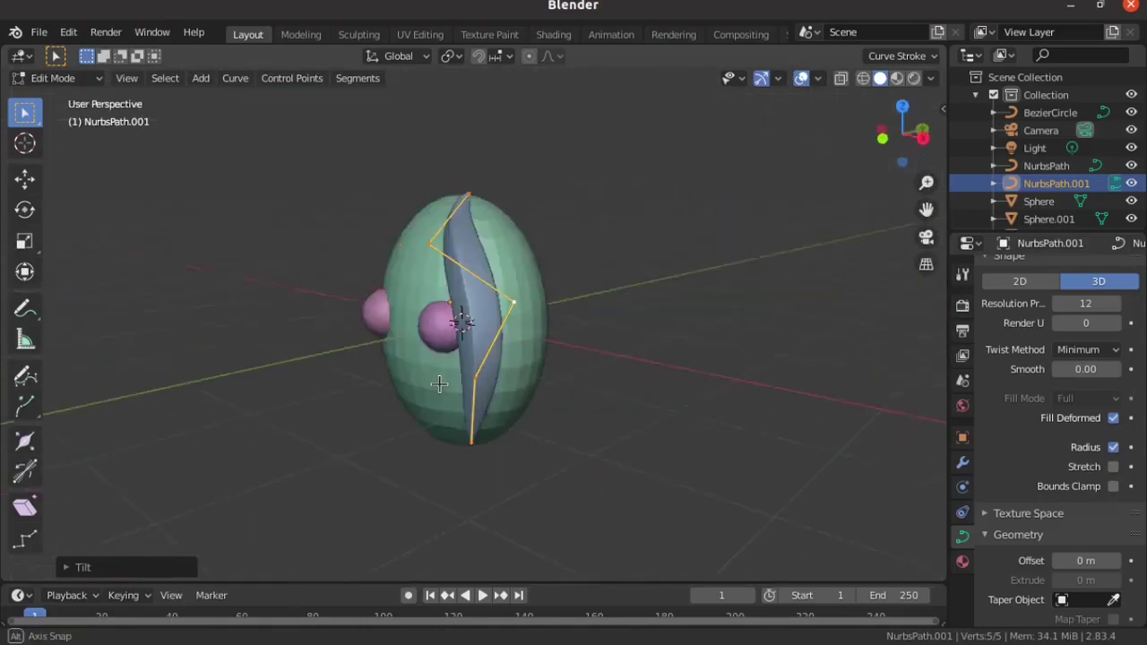
{"action": "key", "text": "KP_1"}
{"action": "scroll", "coordinate": [484, 384], "scroll_direction": "down", "scroll_amount": 3}
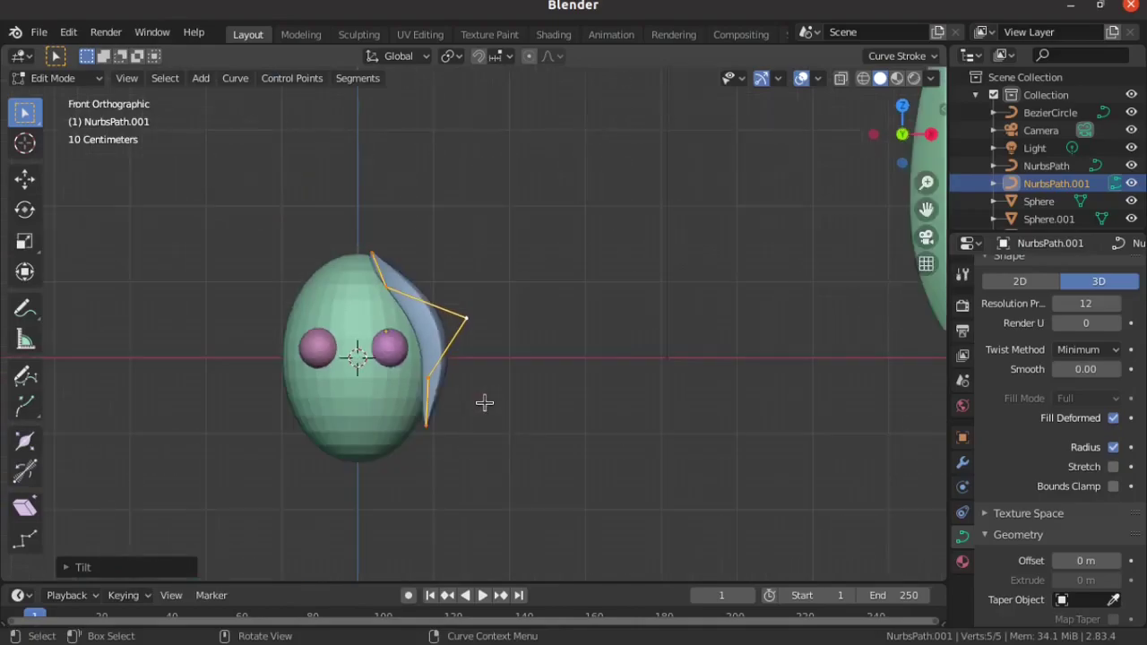
{"action": "key", "text": "Tab"}
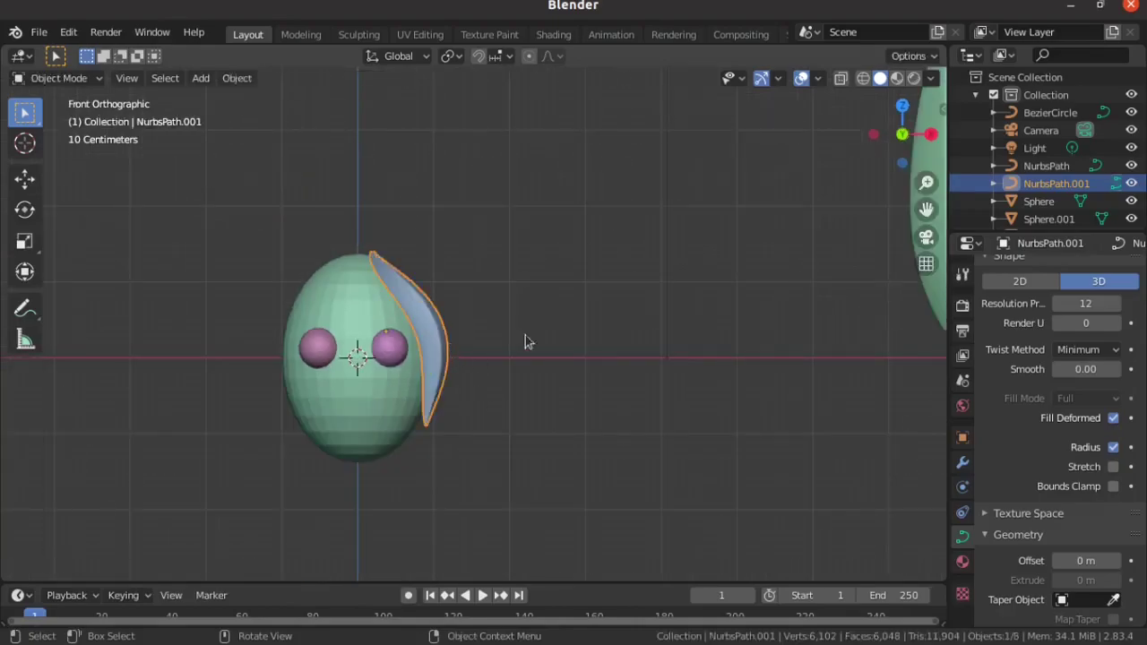
{"action": "scroll", "coordinate": [541, 332], "scroll_direction": "down", "scroll_amount": 2}
Duplicate the leaf-shaped NurbsPath lock, drop the copy left of the head and recentre the view.
{"action": "left_click", "coordinate": [819, 260]}
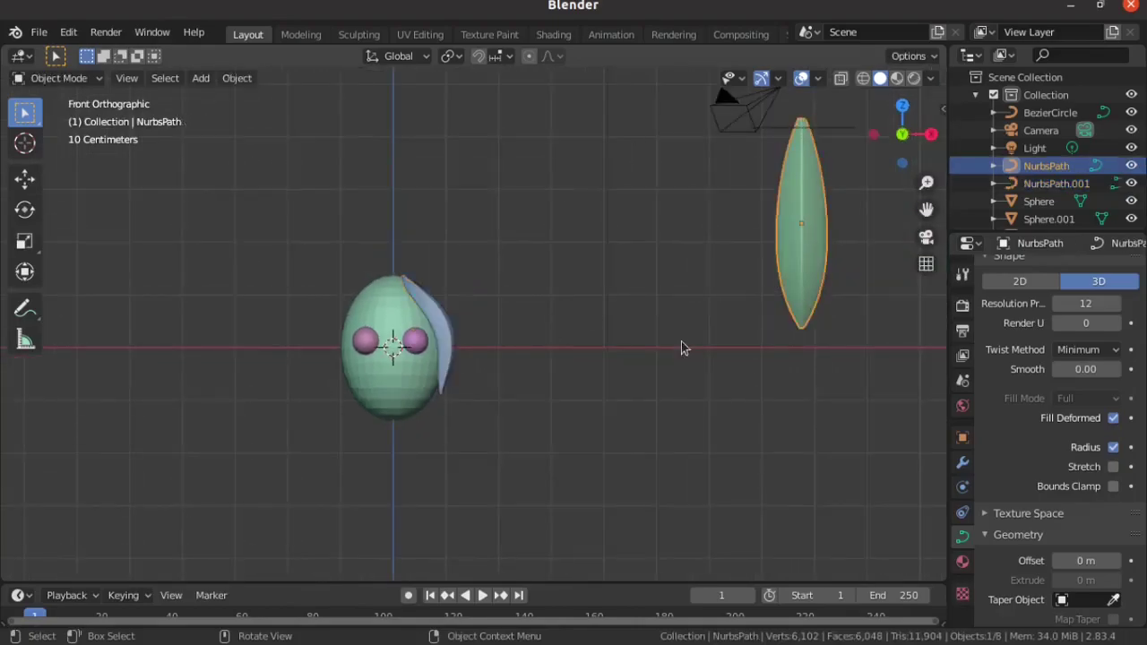
{"action": "scroll", "coordinate": [681, 348], "scroll_direction": "up", "scroll_amount": 1}
{"action": "key", "text": "shift+d"}
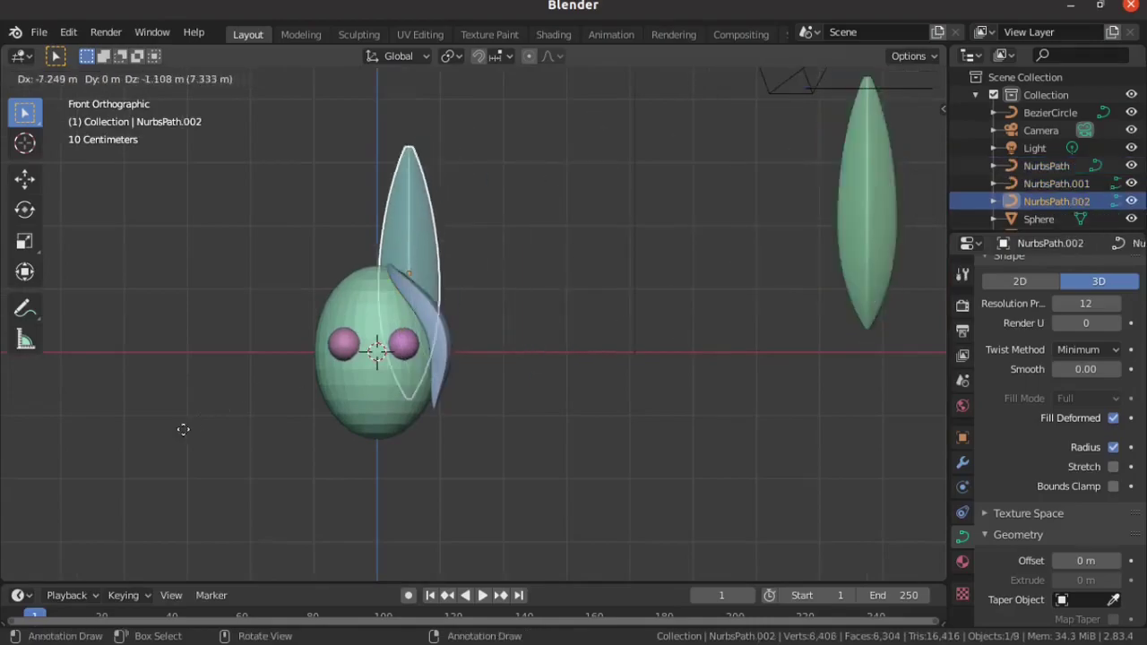
{"action": "left_click", "coordinate": [109, 452]}
{"action": "scroll", "coordinate": [292, 299], "scroll_direction": "up", "scroll_amount": 2}
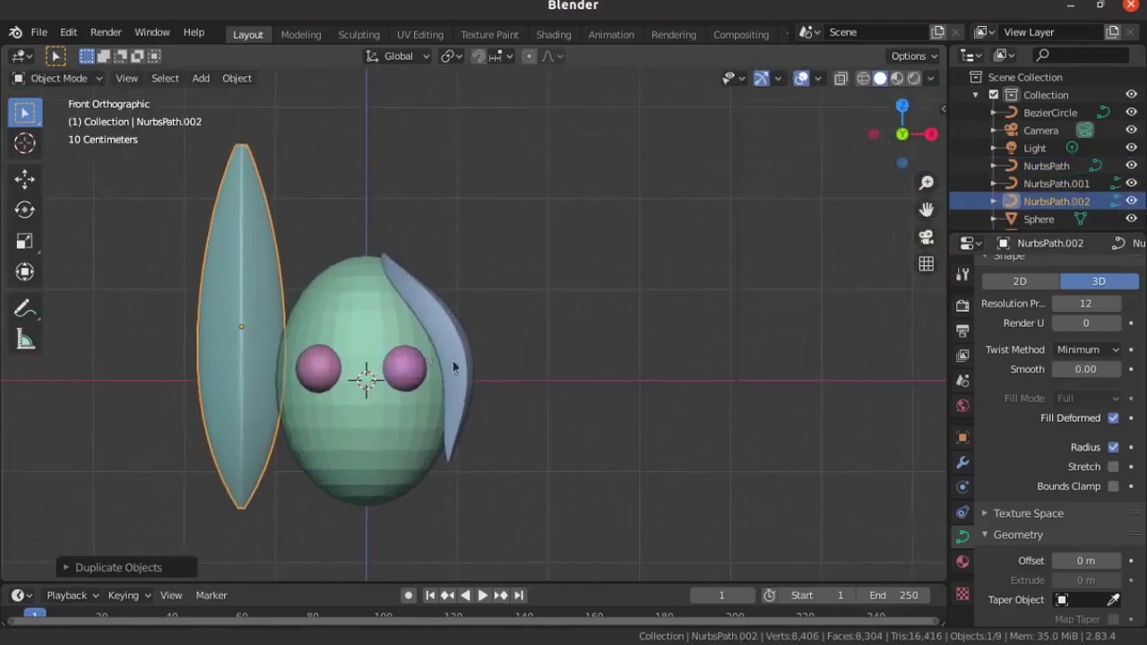
{"action": "middle_click_drag", "start_coordinate": [453, 367], "coordinate": [655, 490], "text": "shift"}
Scale the copied lock down and move it over the face.
{"action": "key", "text": "s"}
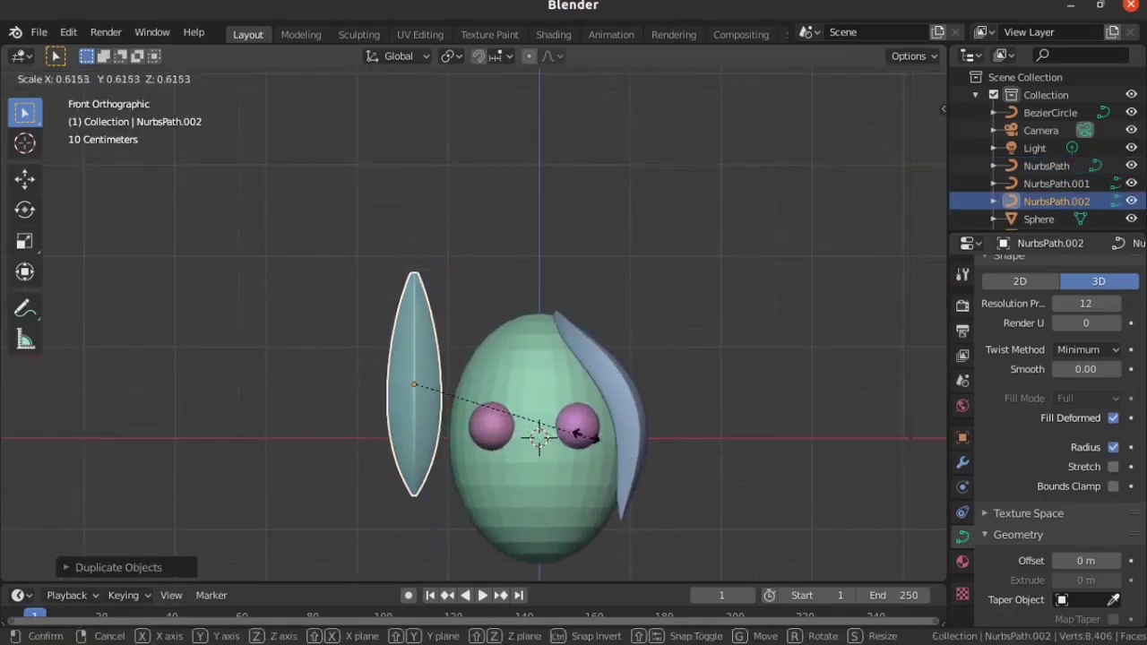
{"action": "left_click", "coordinate": [572, 430]}
{"action": "key", "text": "s"}
{"action": "key", "text": "g"}
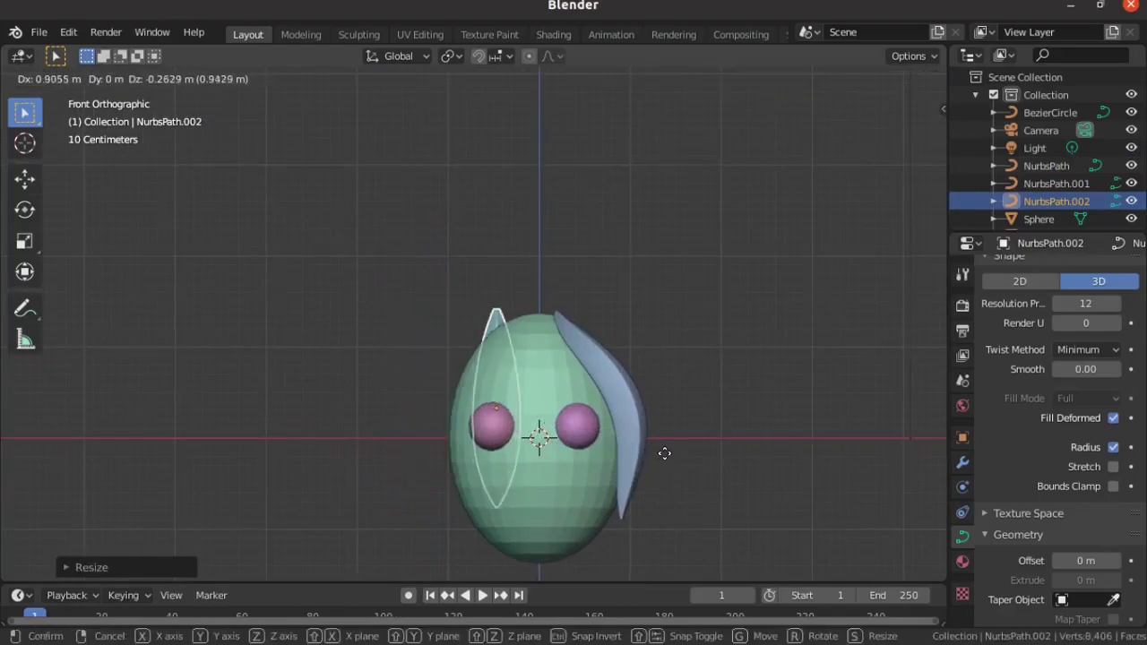
{"action": "left_click", "coordinate": [670, 461]}
In top view, move the copy's points just in front of the face.
{"action": "key", "text": "KP_7"}
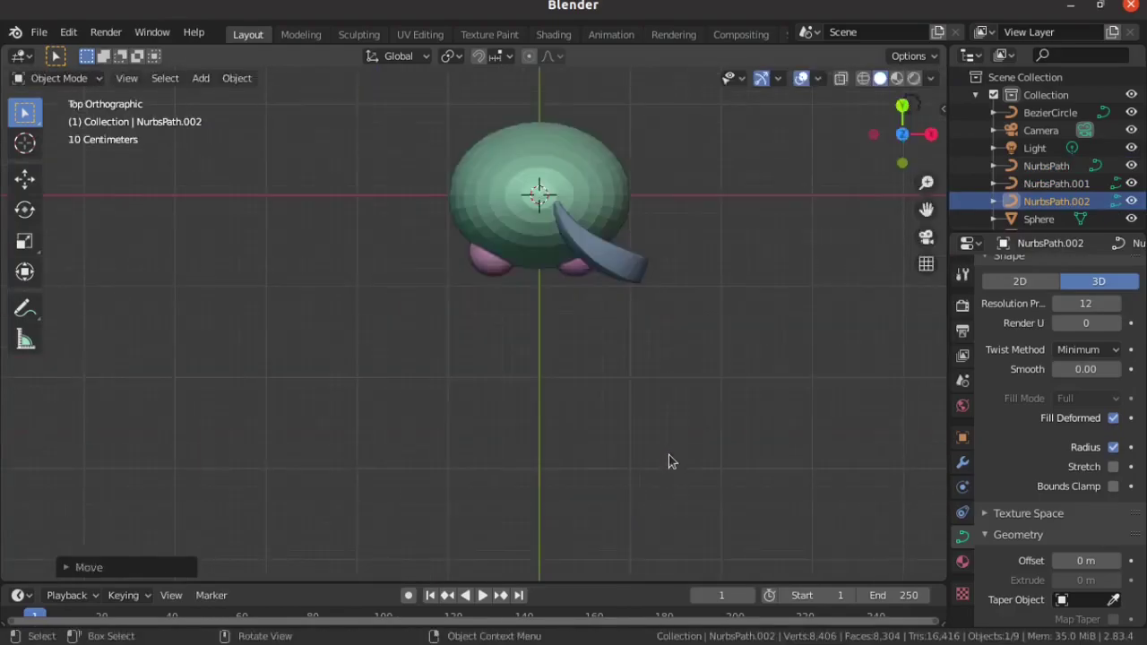
{"action": "key", "text": "Tab"}
{"action": "key", "text": "Tab"}
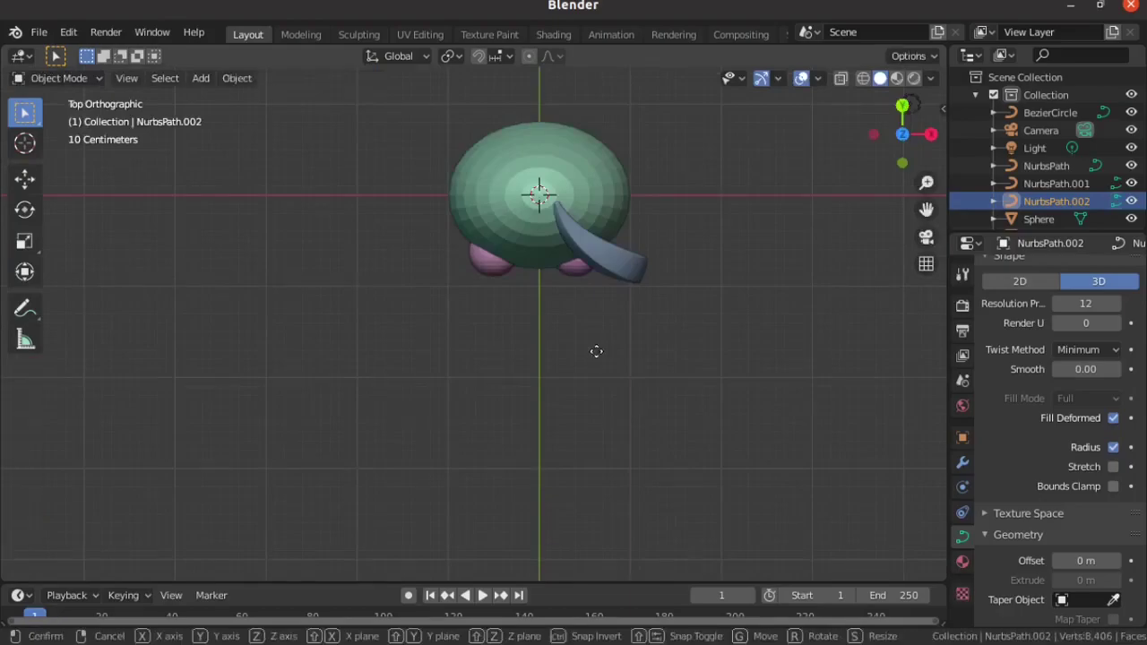
{"action": "key", "text": "g"}
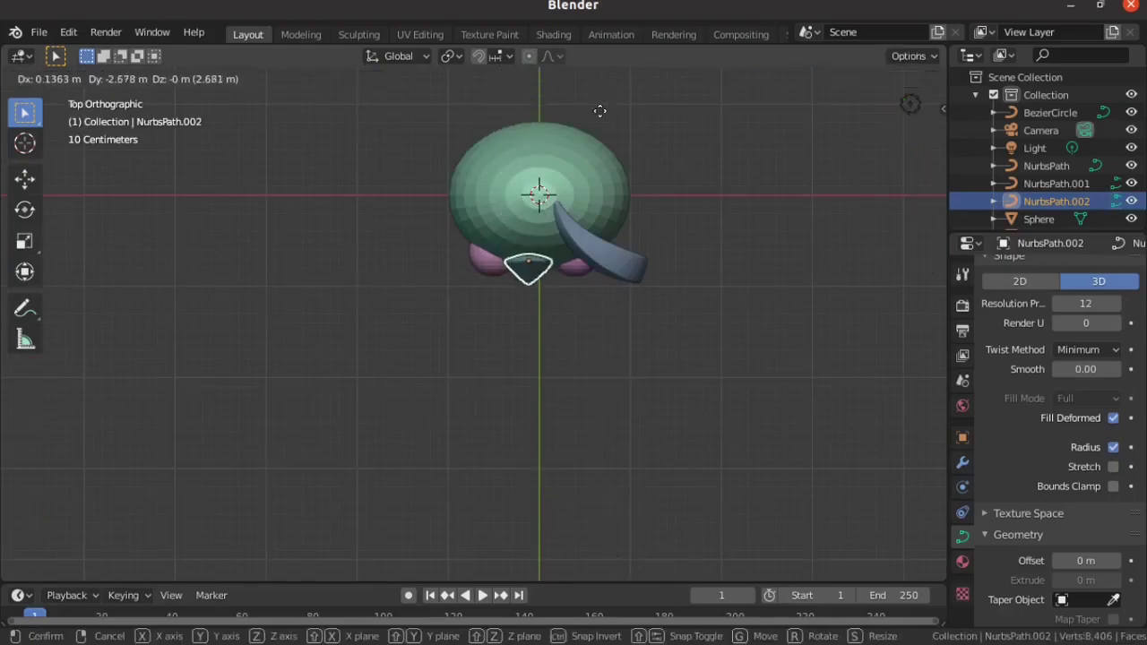
{"action": "left_click", "coordinate": [591, 84]}
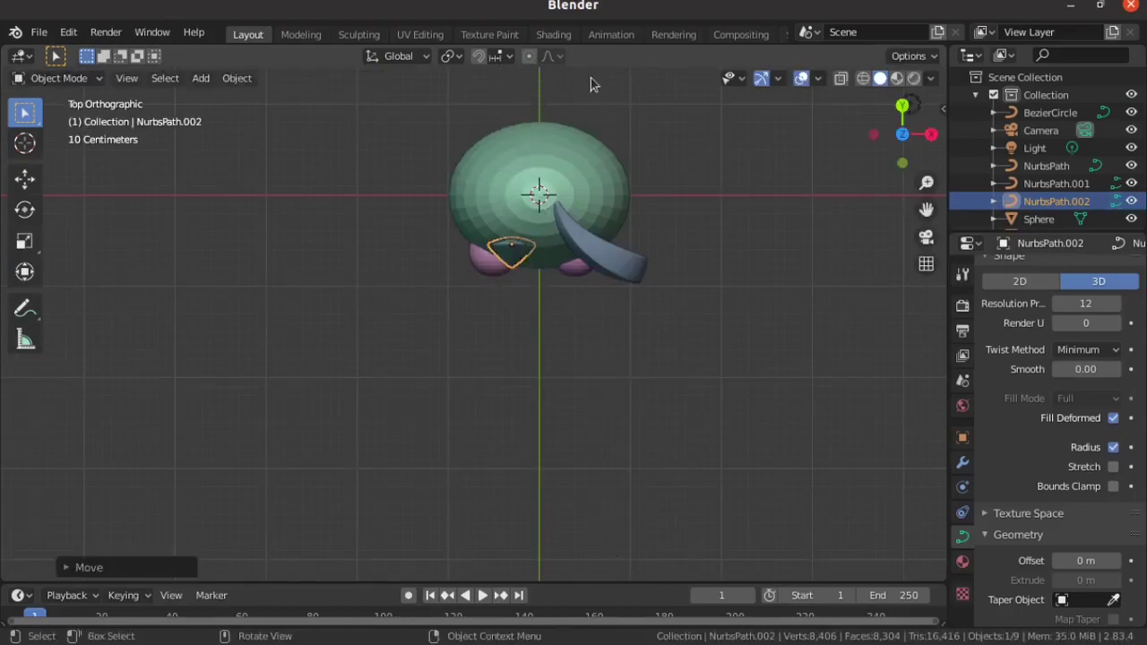
Inspect NurbsPath.002 from front, back and both side views, then enter Edit Mode.
{"action": "key", "text": "KP_1"}
{"action": "key", "text": "ctrl+KP_1"}
{"action": "key", "text": "KP_1"}
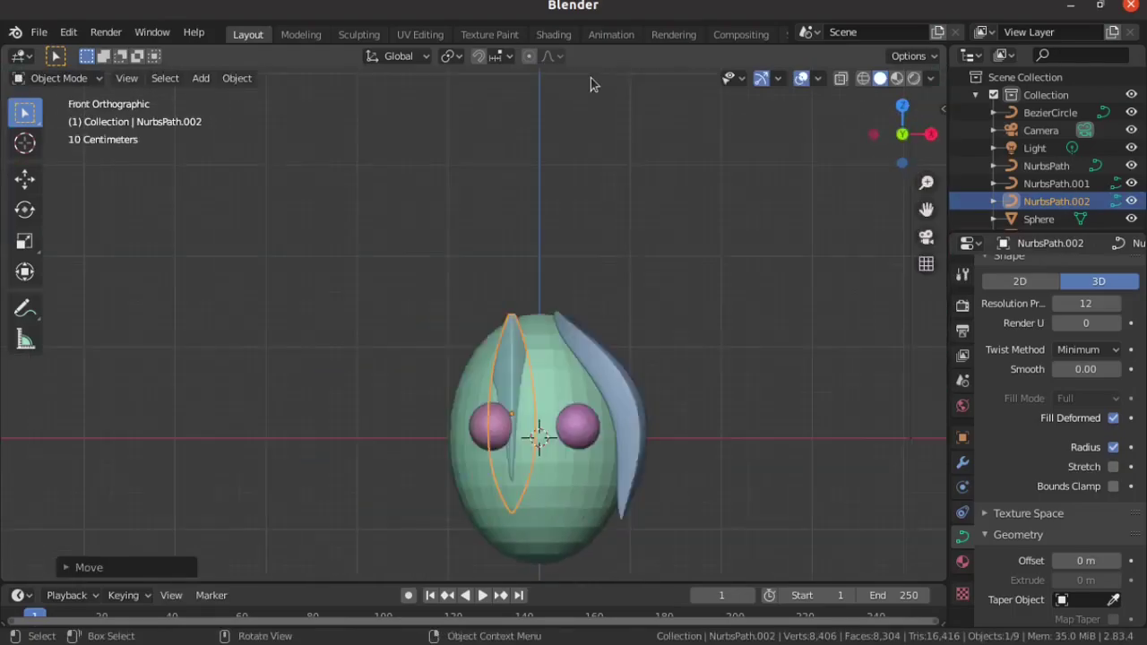
{"action": "key", "text": "KP_3"}
{"action": "key", "text": "ctrl+KP_1"}
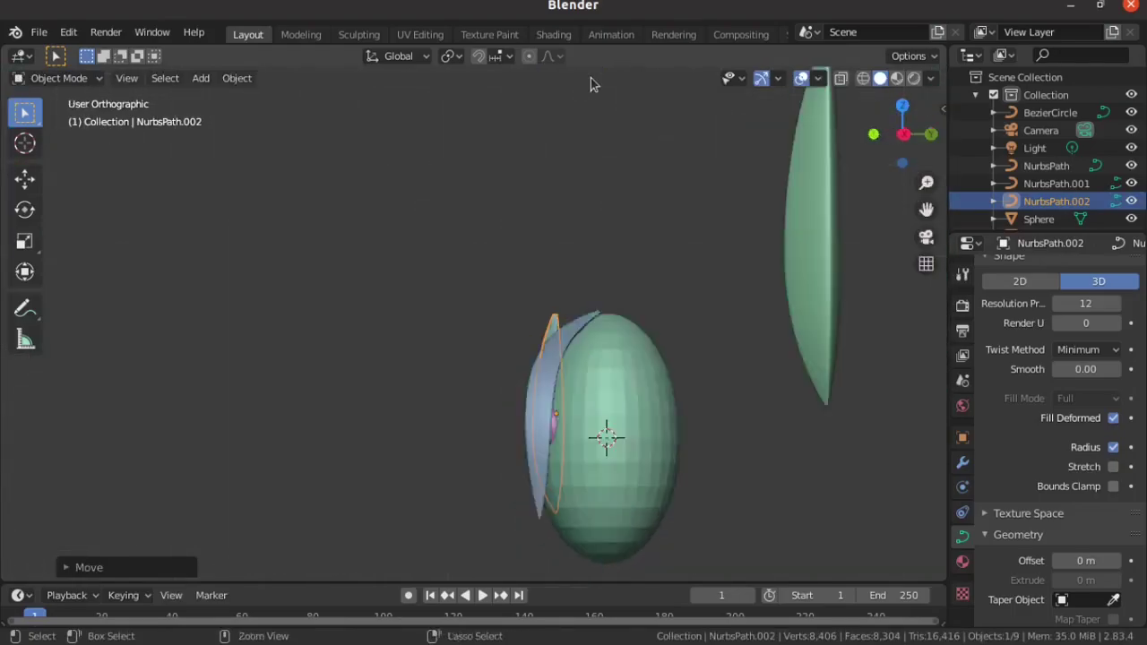
{"action": "key", "text": "KP_3"}
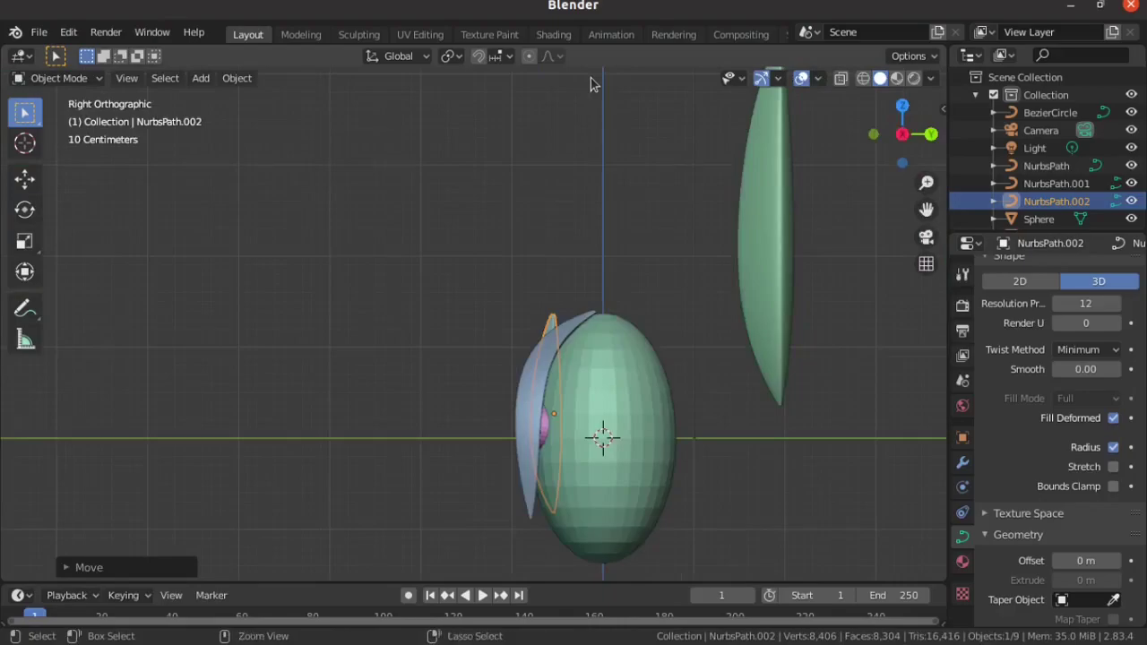
{"action": "key", "text": "ctrl+KP_3"}
{"action": "key", "text": "Tab"}
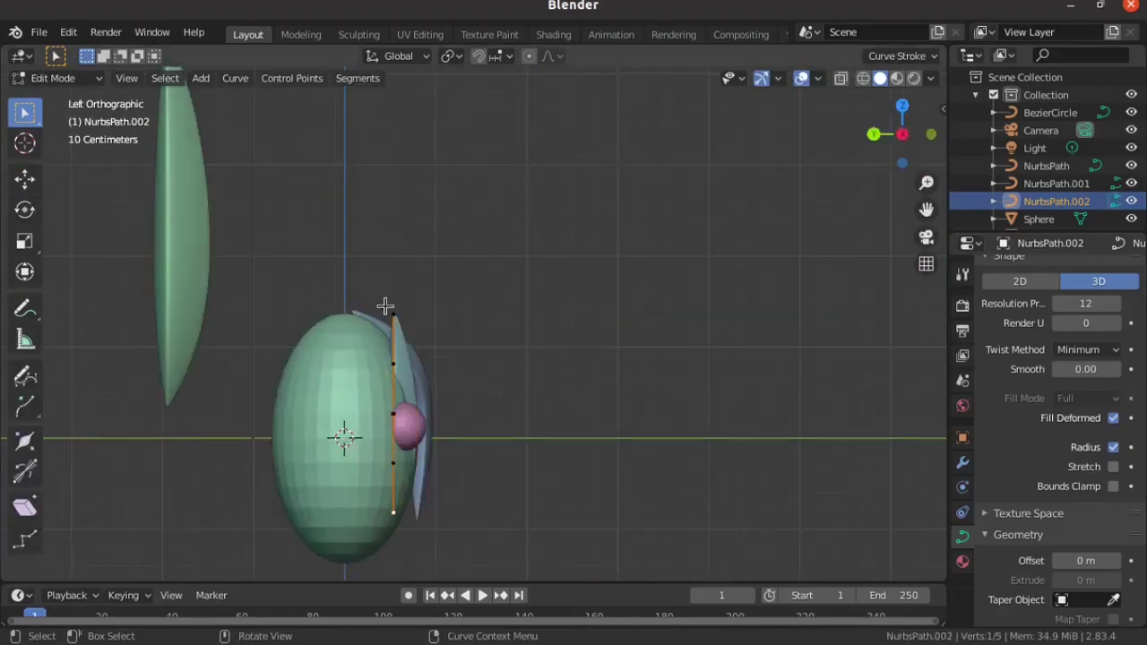
Settle NurbsPath.002's top point on the crown and push a middle point outward.
{"action": "scroll", "coordinate": [482, 418], "scroll_direction": "up", "scroll_amount": 1}
{"action": "scroll", "coordinate": [440, 384], "scroll_direction": "up", "scroll_amount": 2}
{"action": "key", "text": "g"}
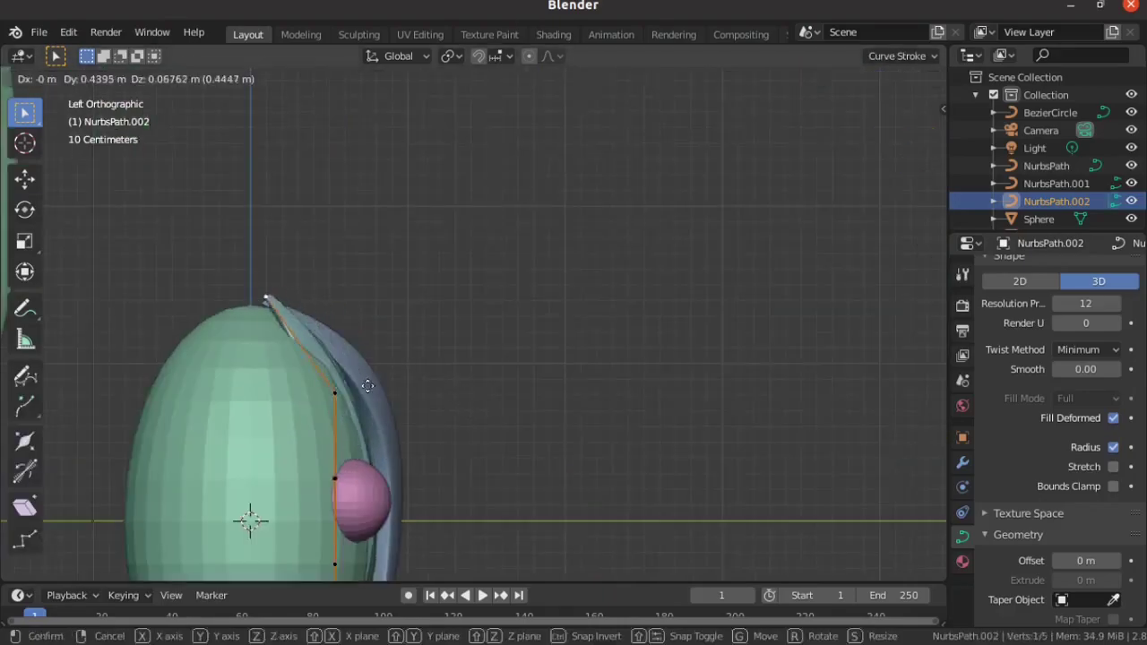
{"action": "left_click", "coordinate": [378, 391]}
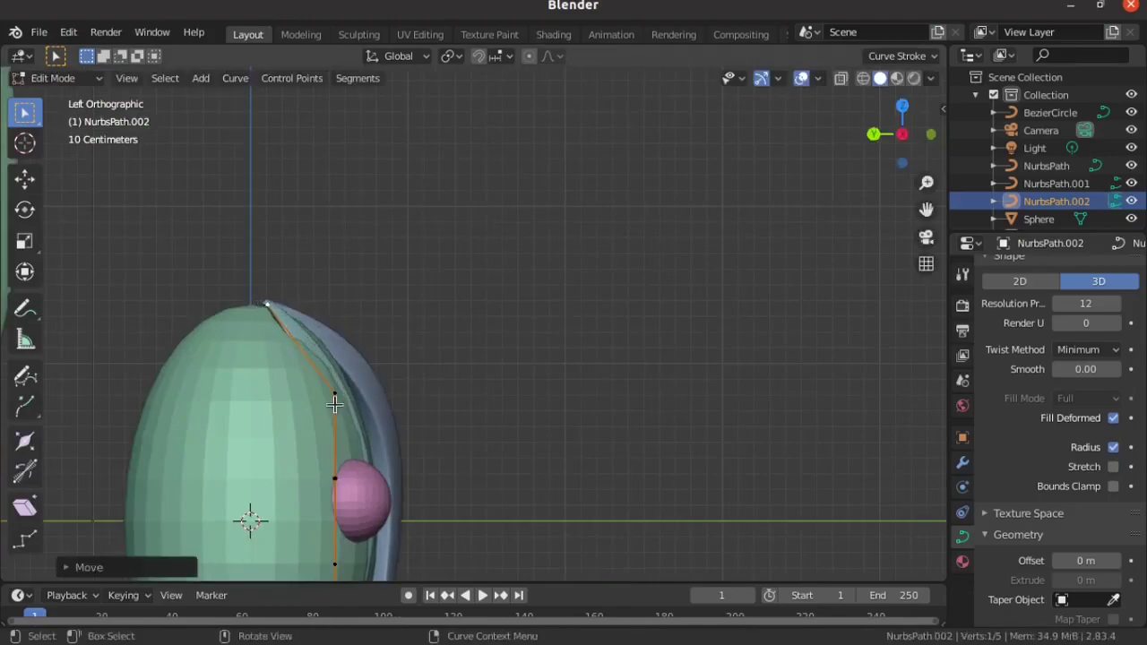
{"action": "key", "text": "g"}
{"action": "left_click", "coordinate": [387, 402]}
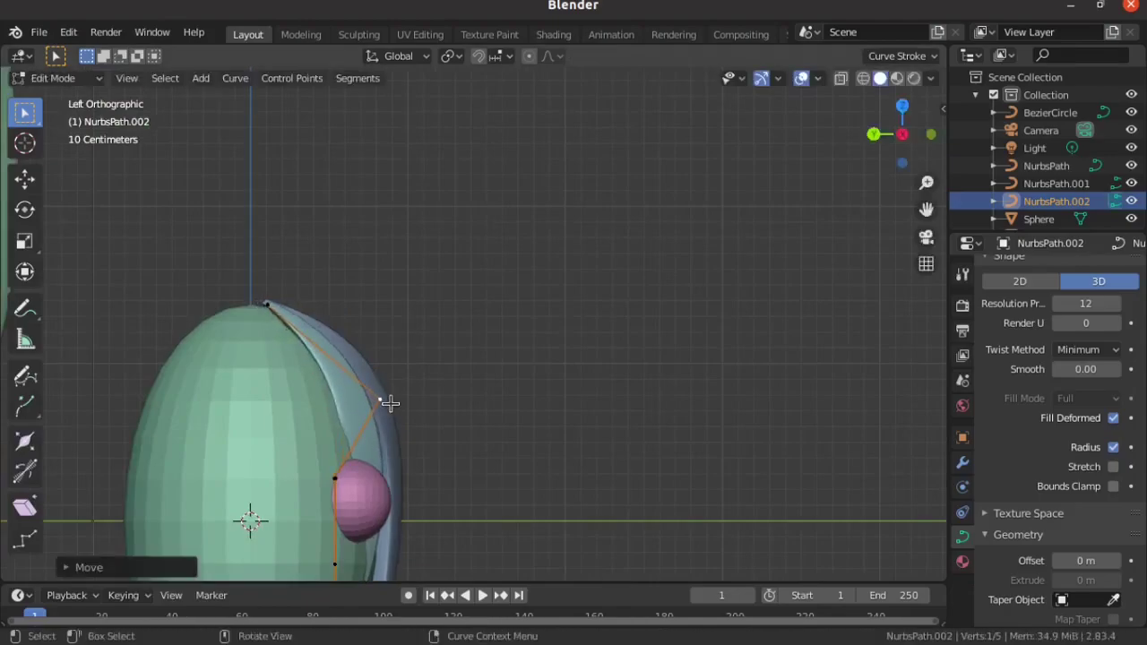
Move the lower and bottom points of NurbsPath.002 outward to reshape the lock's lower path.
{"action": "scroll", "coordinate": [399, 421], "scroll_direction": "down", "scroll_amount": 2}
{"action": "left_click", "coordinate": [379, 437]}
{"action": "key", "text": "g"}
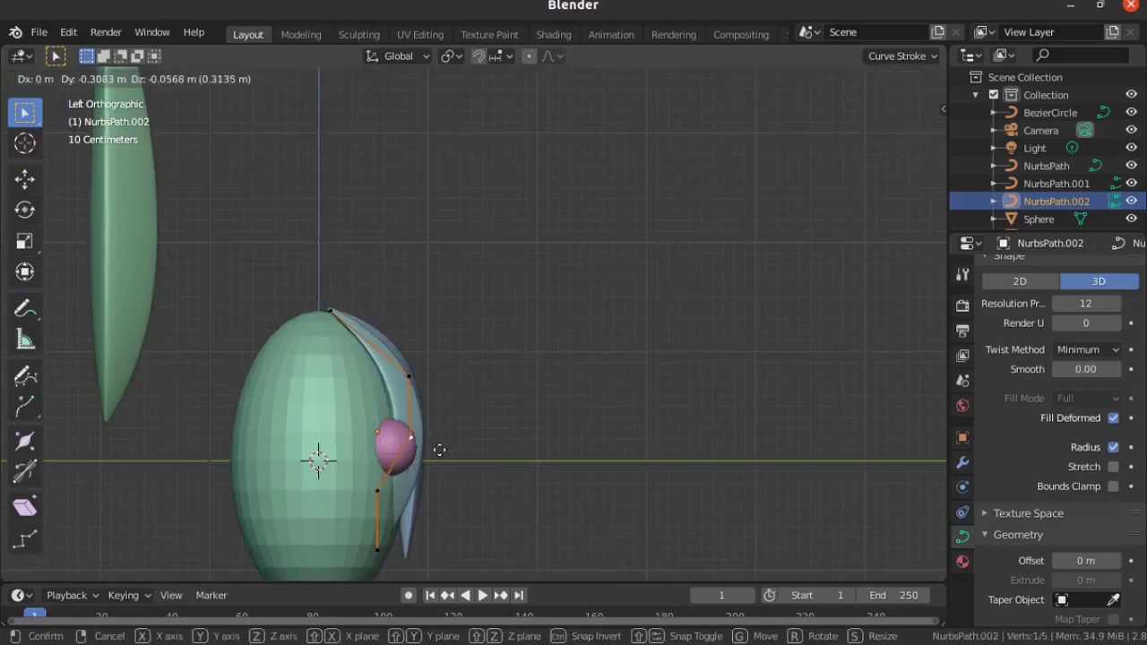
{"action": "left_click", "coordinate": [401, 470]}
{"action": "key", "text": "g"}
{"action": "left_click", "coordinate": [409, 494]}
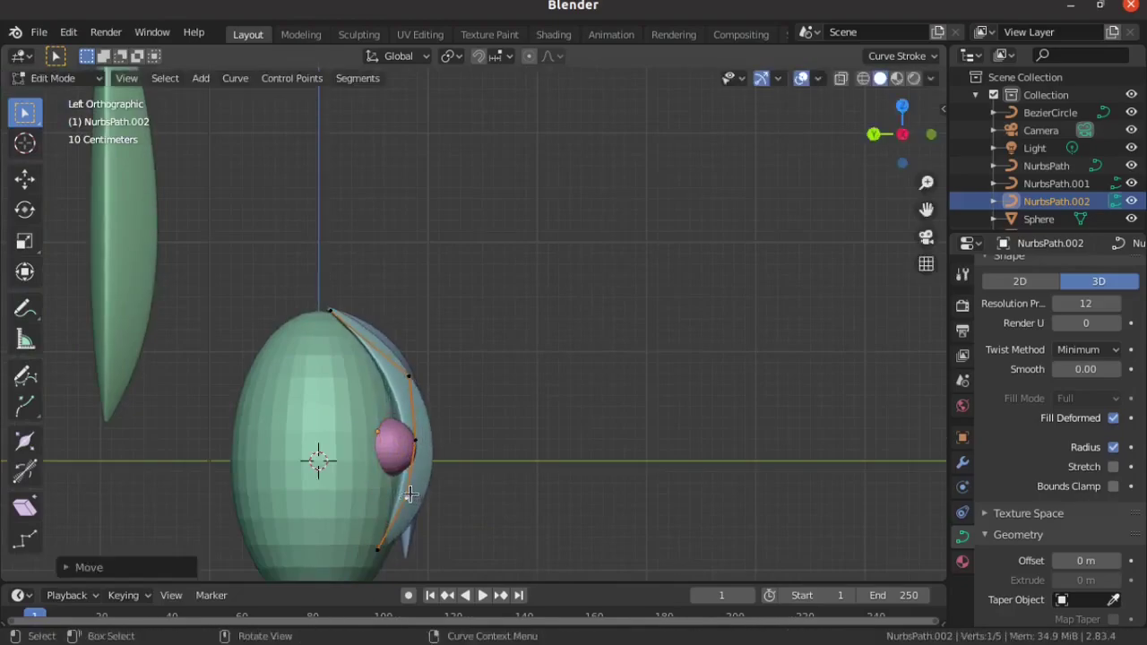
{"action": "left_click", "coordinate": [387, 536]}
{"action": "key", "text": "g"}
{"action": "left_click", "coordinate": [441, 550]}
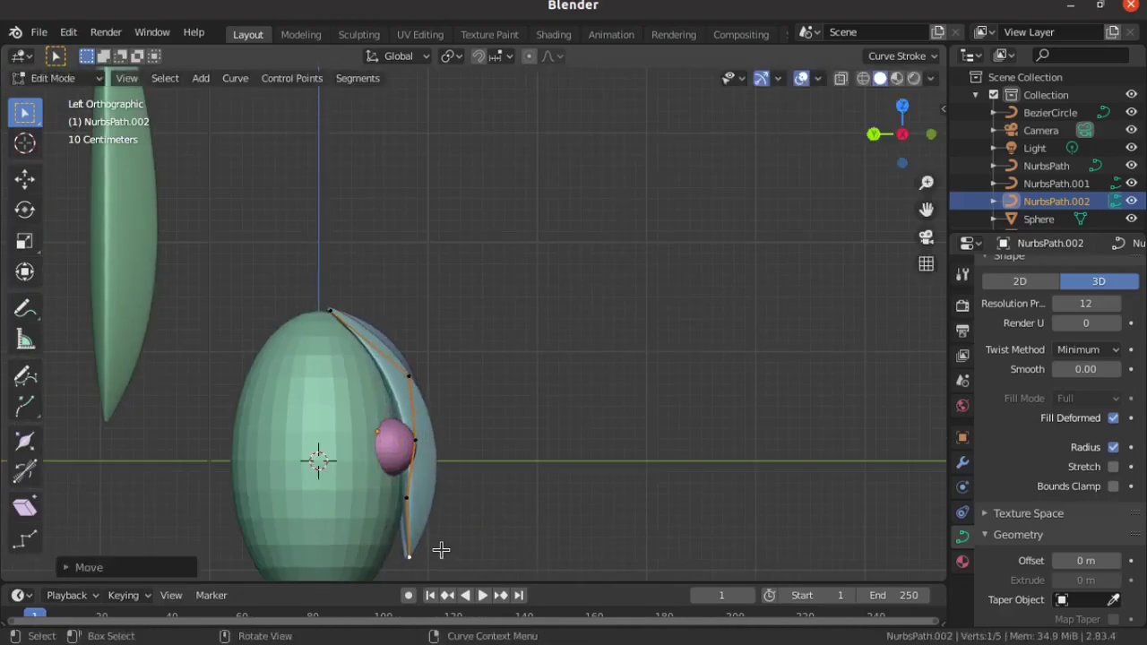
In front view, place the middle, lower and tip points out over the left cheek.
{"action": "key", "text": "KP_1"}
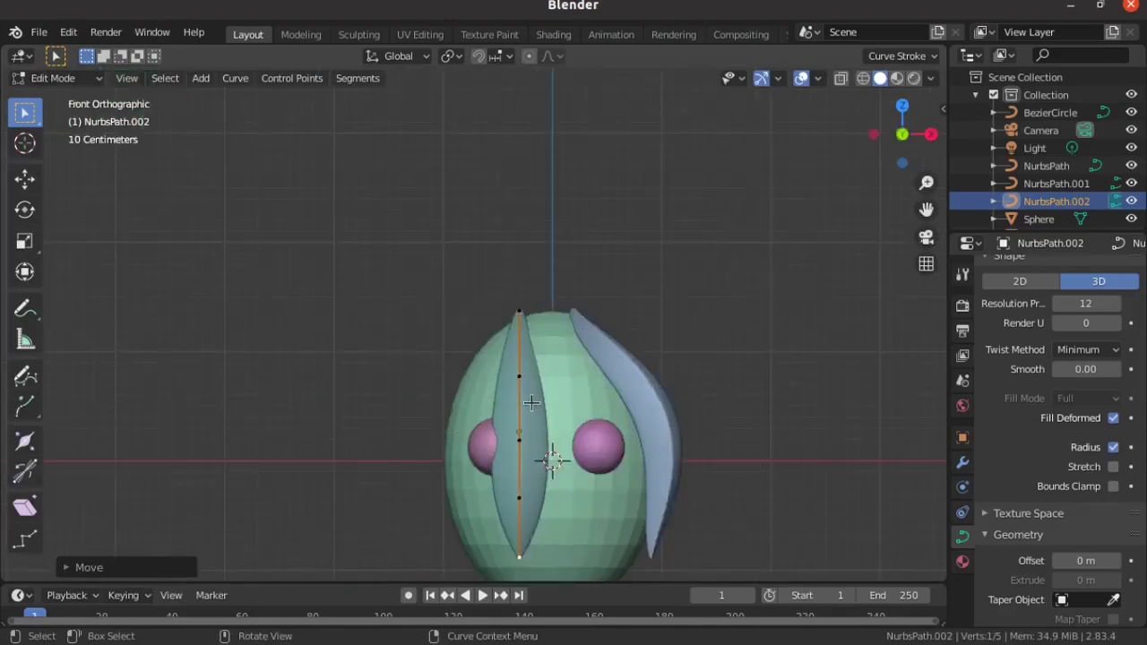
{"action": "left_click", "coordinate": [522, 439]}
{"action": "key", "text": "g"}
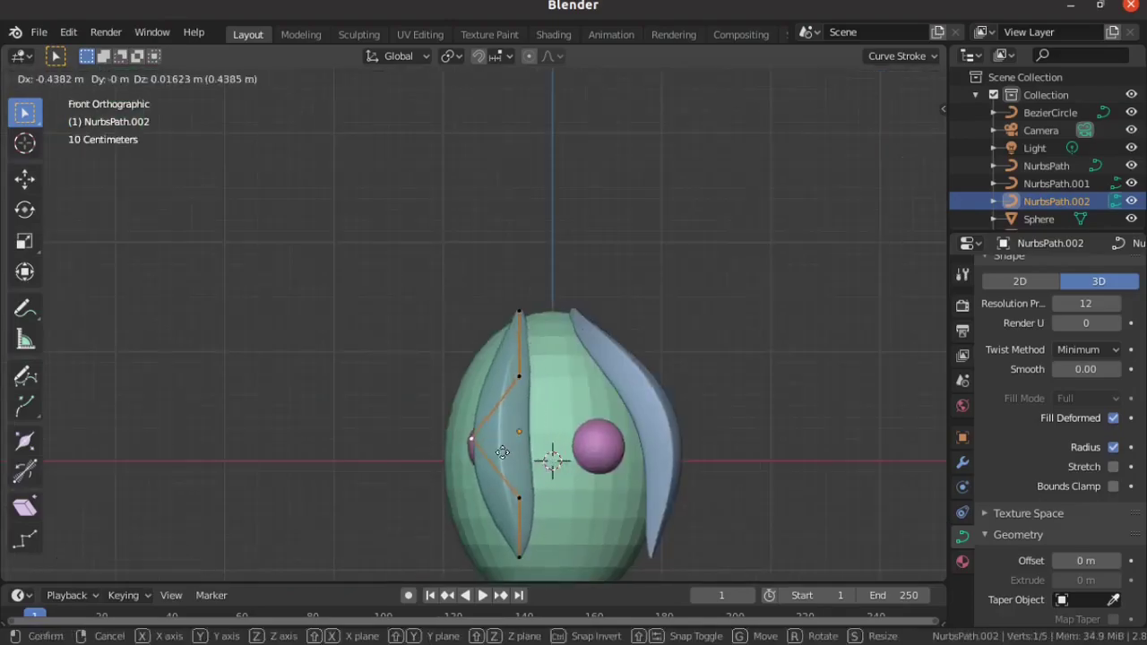
{"action": "left_click", "coordinate": [393, 429]}
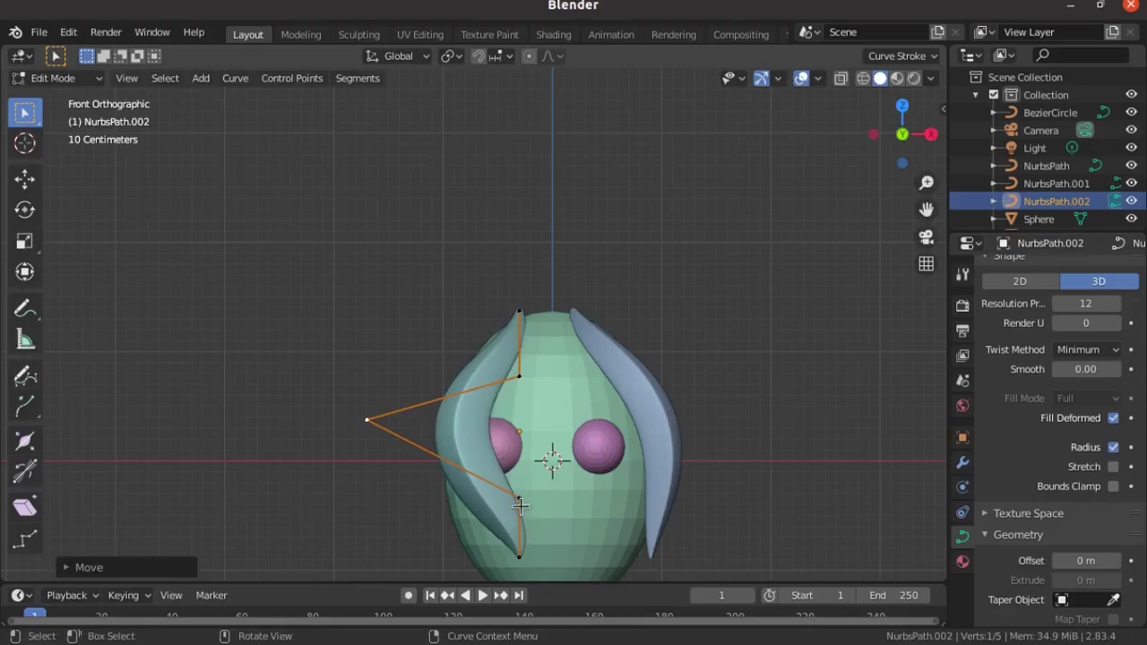
{"action": "left_click", "coordinate": [521, 507]}
{"action": "key", "text": "g"}
{"action": "left_click", "coordinate": [458, 503]}
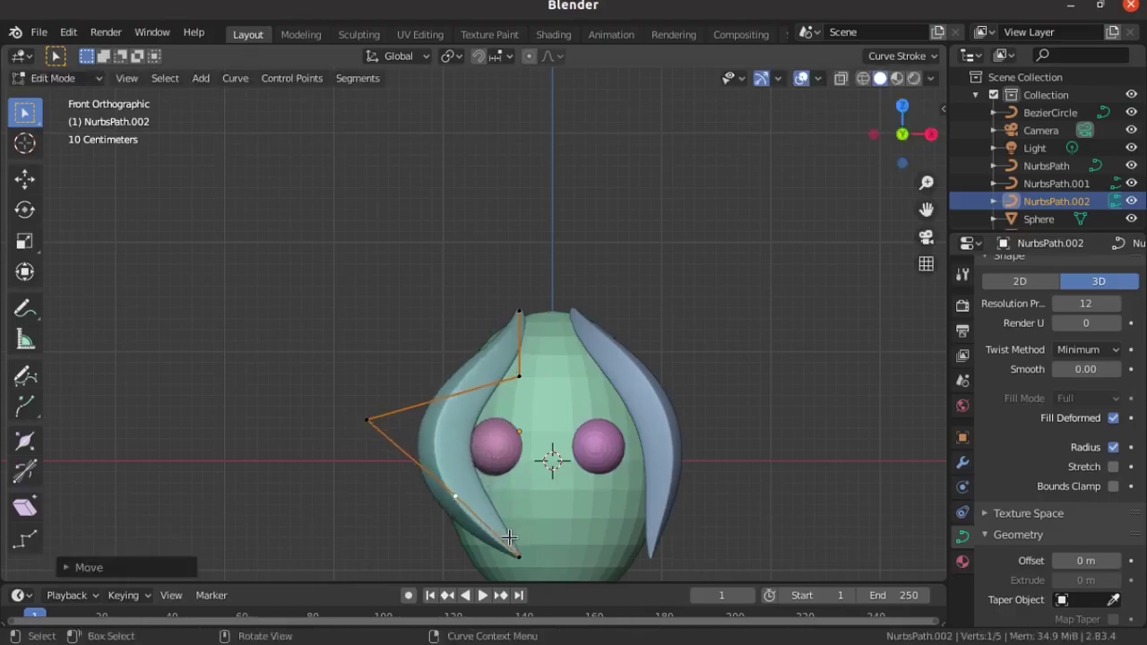
{"action": "left_click", "coordinate": [515, 550]}
{"action": "key", "text": "g"}
{"action": "left_click", "coordinate": [459, 570]}
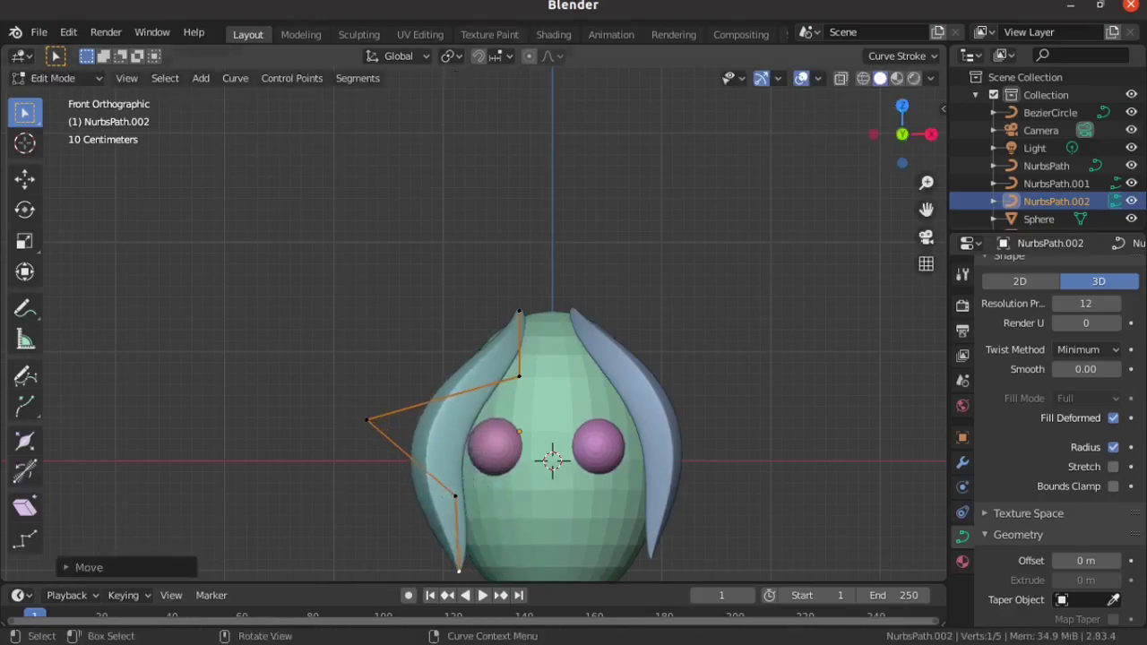
Set the top point at the crown and shift another point up and left.
{"action": "left_click", "coordinate": [540, 319]}
{"action": "key", "text": "g"}
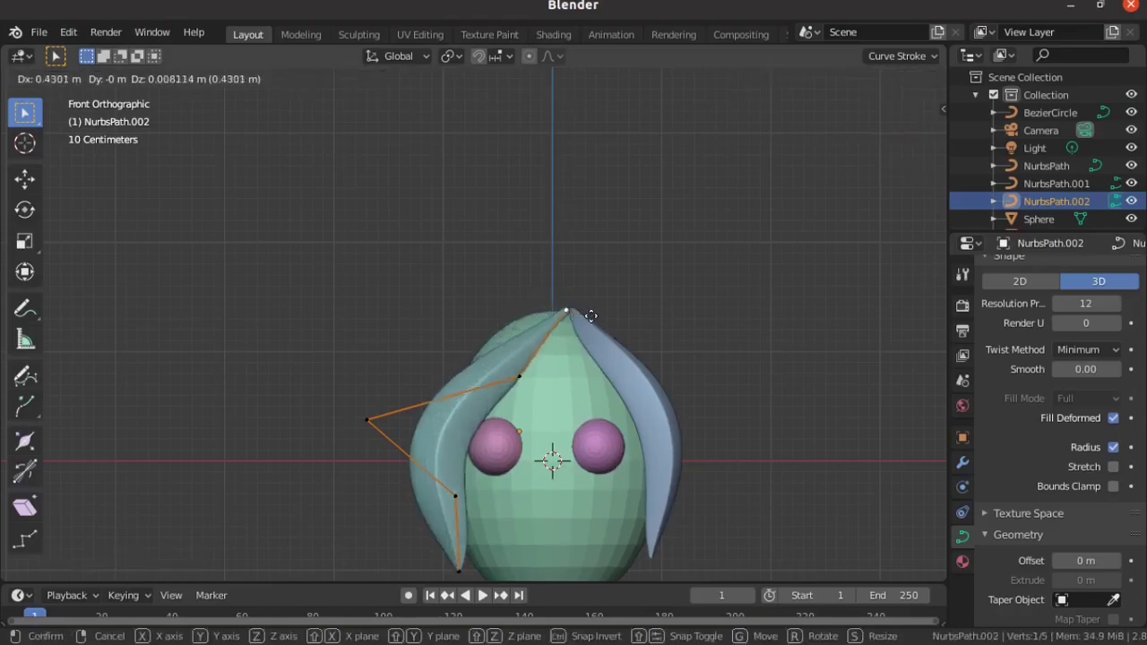
{"action": "left_click", "coordinate": [592, 319]}
{"action": "key", "text": "g"}
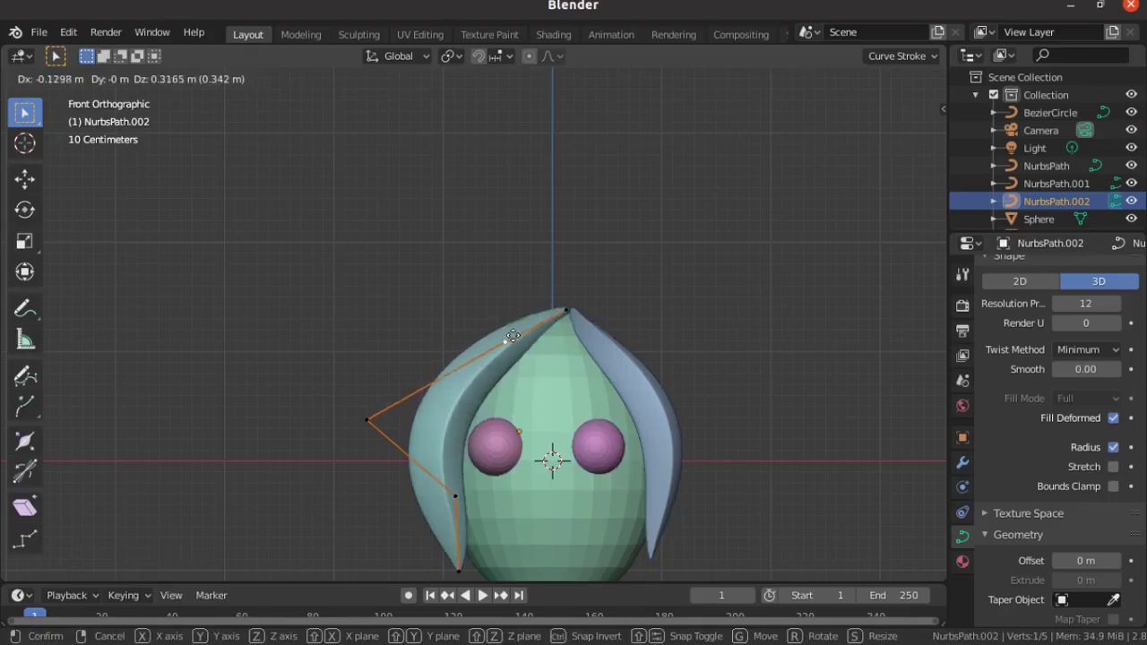
{"action": "left_click", "coordinate": [516, 340]}
{"action": "scroll", "coordinate": [528, 350], "scroll_direction": "down", "scroll_amount": 1}
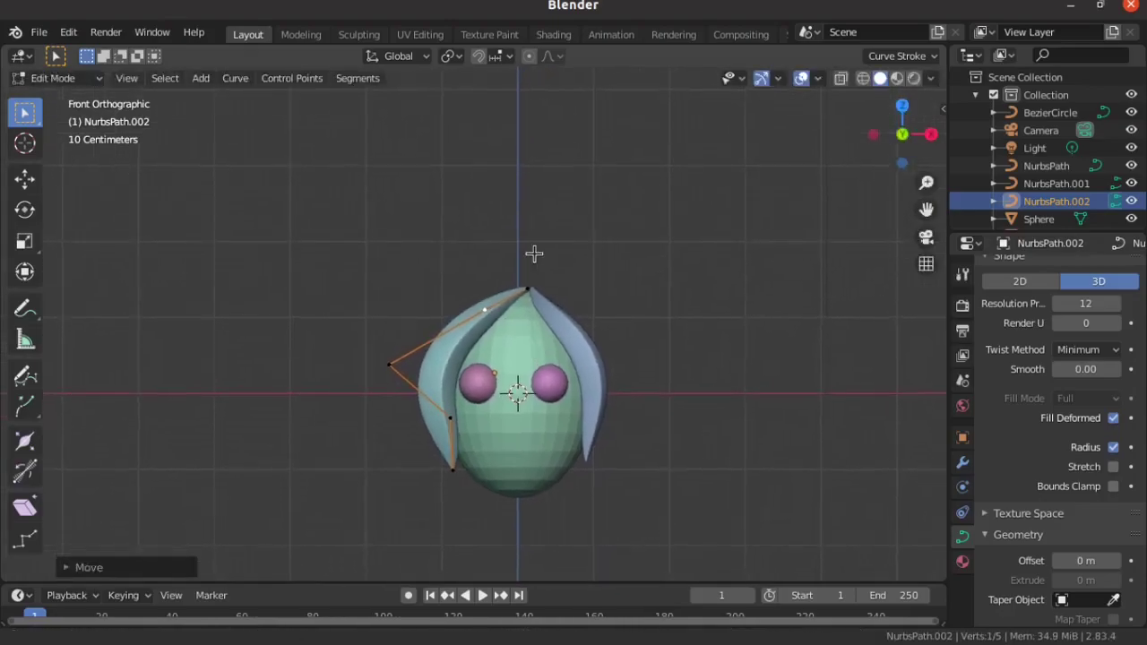
{"action": "scroll", "coordinate": [601, 330], "scroll_direction": "up", "scroll_amount": 2}
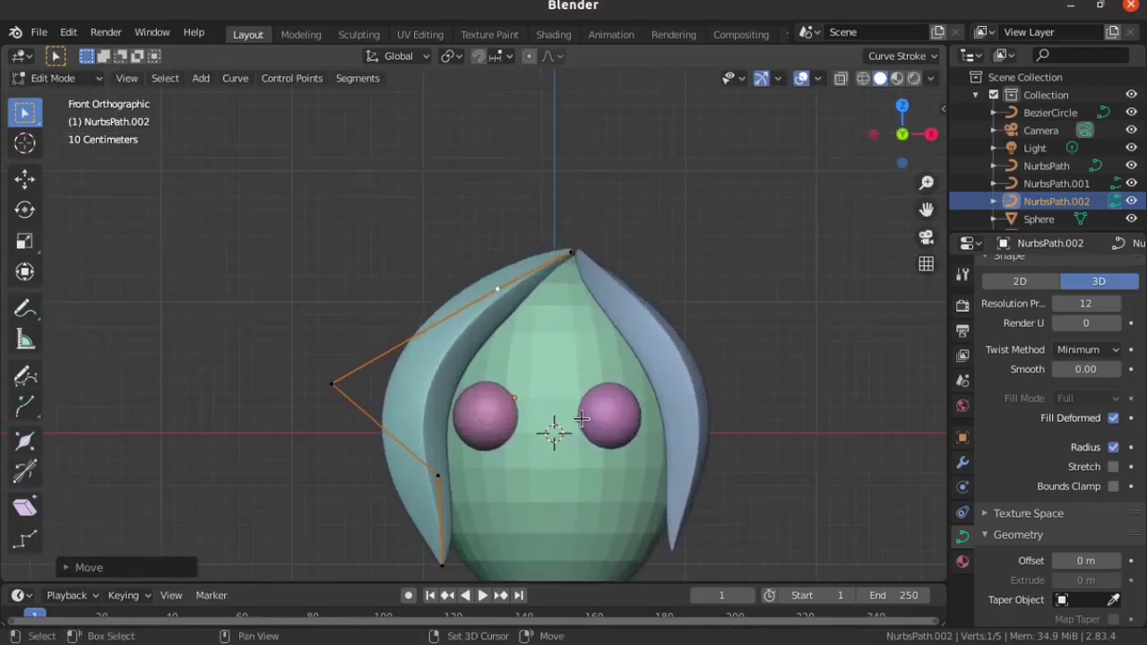
{"action": "middle_click_drag", "start_coordinate": [553, 430], "coordinate": [506, 377], "text": "shift"}
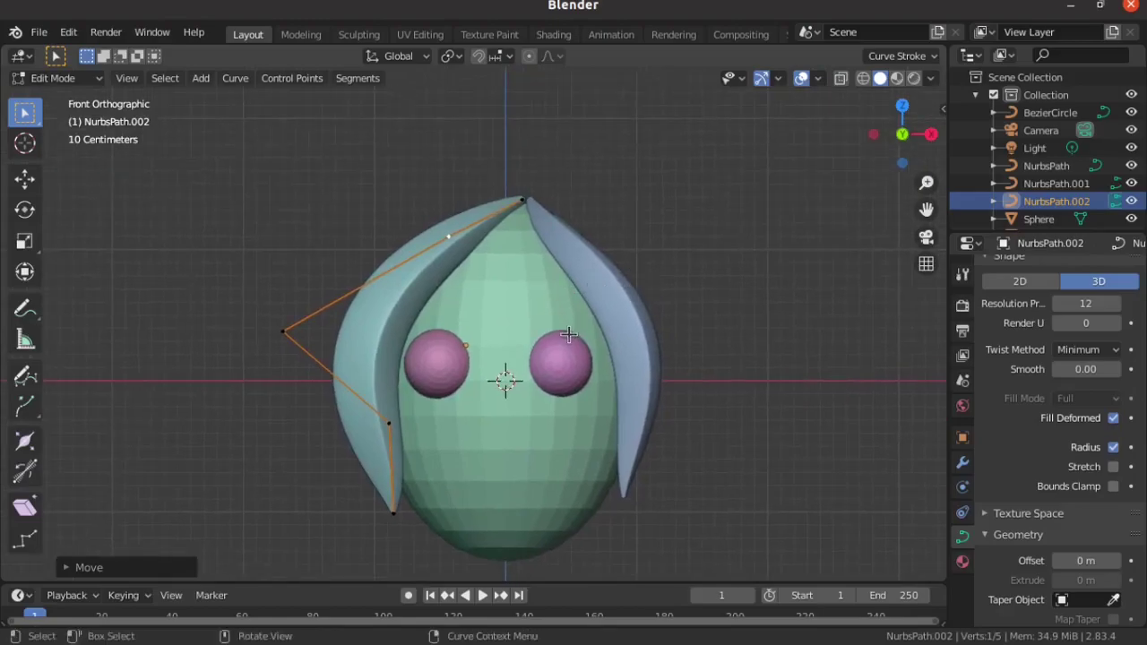
Select all NurbsPath.002 points and twist the lock about 33° with Ctrl+T.
{"action": "key", "text": "Tab"}
{"action": "mouse_move", "coordinate": [635, 281]}
{"action": "middle_mouse_down", "text": "shift"}
{"action": "mouse_move", "coordinate": [494, 359]}
{"action": "mouse_move", "coordinate": [518, 335]}
{"action": "middle_mouse_up", "text": "shift"}
{"action": "key", "text": "Tab"}
{"action": "key", "text": "a"}
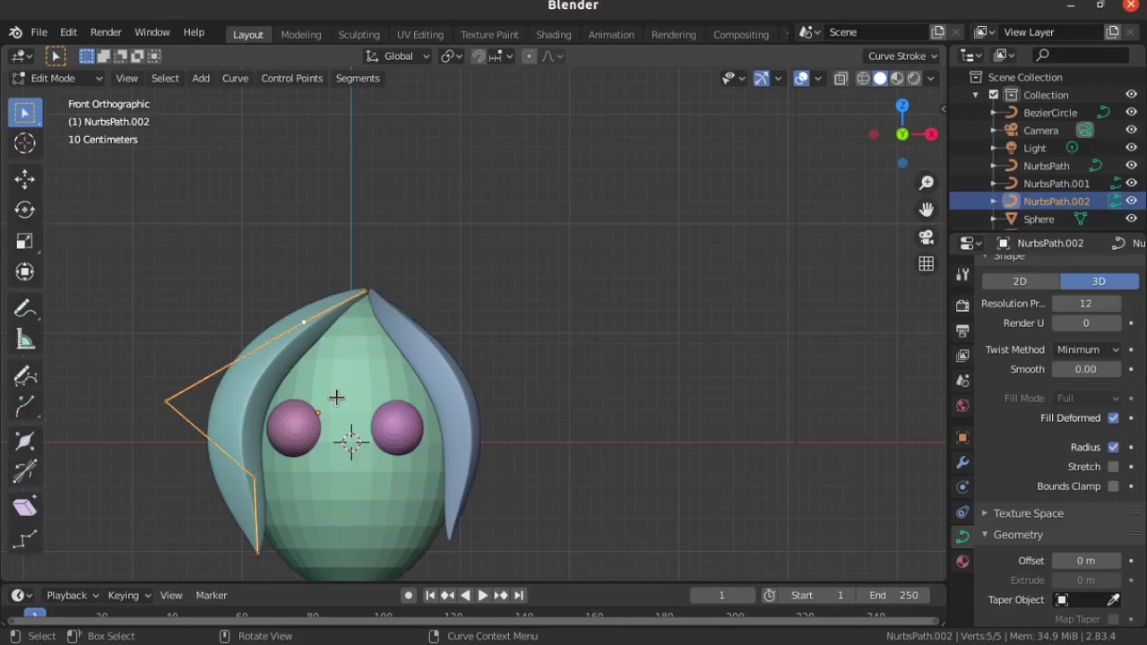
{"action": "key", "text": "ctrl+t"}
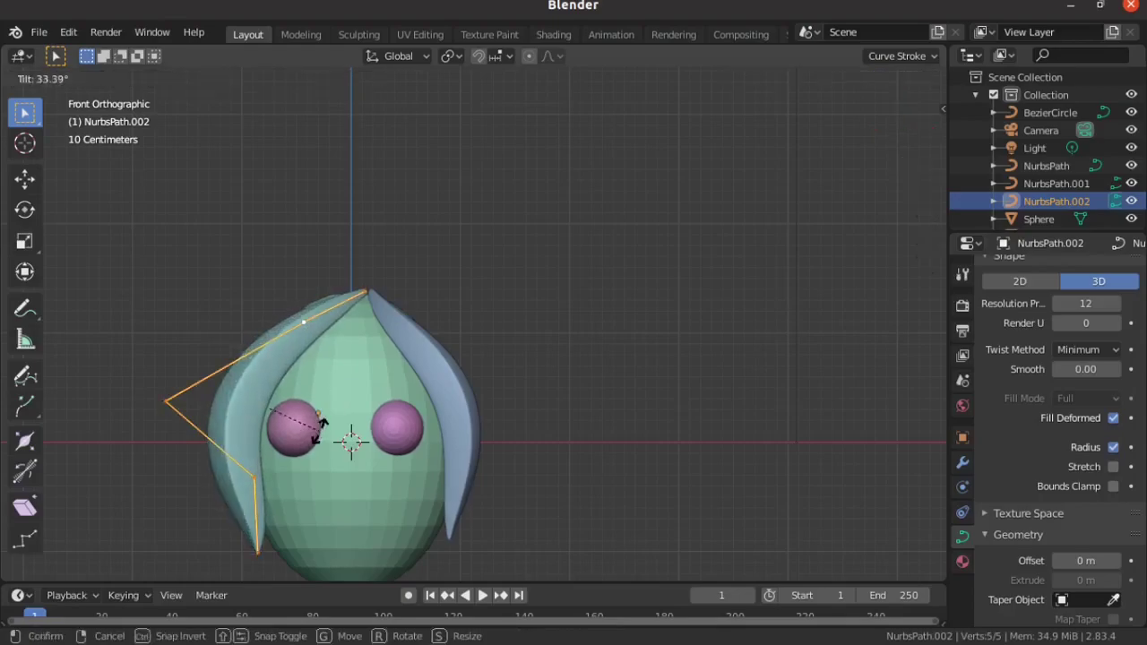
{"action": "left_click", "coordinate": [319, 423]}
{"action": "scroll", "coordinate": [460, 421], "scroll_direction": "down", "scroll_amount": 2}
Select the BezierCircle bevel profile and frame it in top view.
{"action": "key", "text": "Tab"}
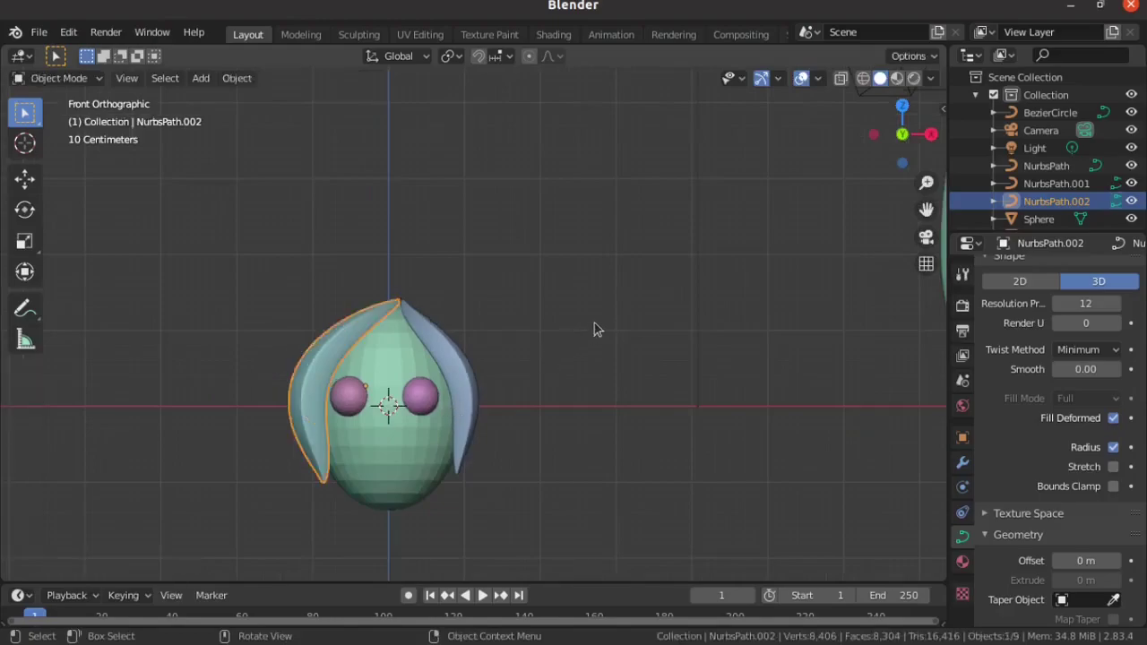
{"action": "middle_click_drag", "start_coordinate": [606, 320], "coordinate": [350, 475], "text": "shift"}
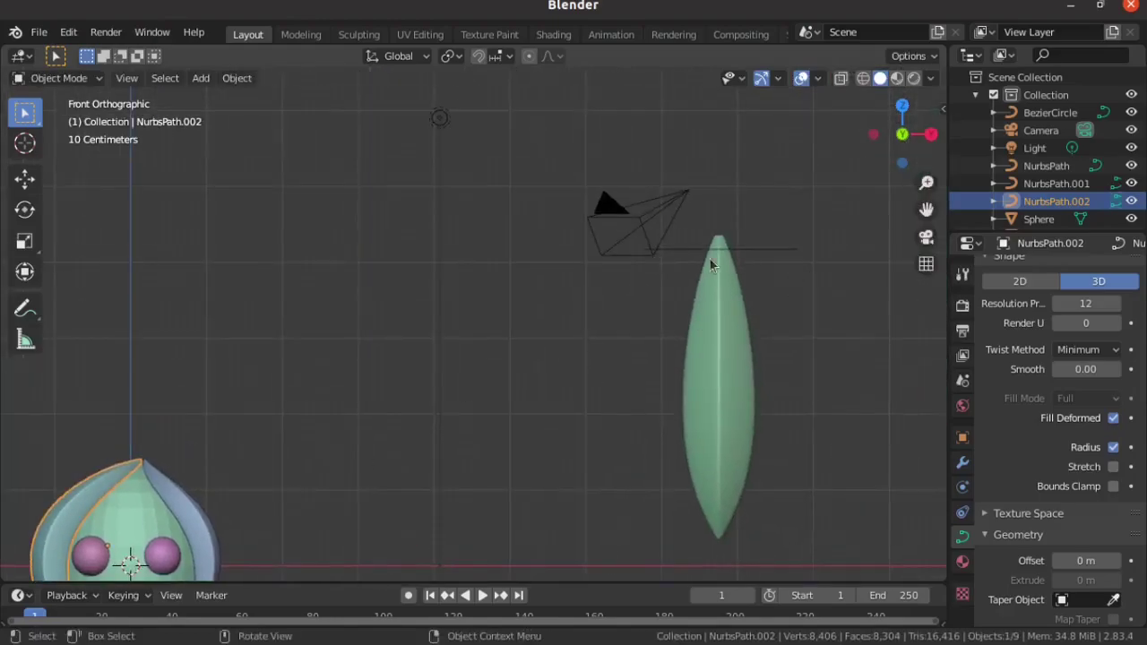
{"action": "key", "text": "Tab"}
{"action": "key", "text": "Tab"}
{"action": "left_click", "coordinate": [701, 257]}
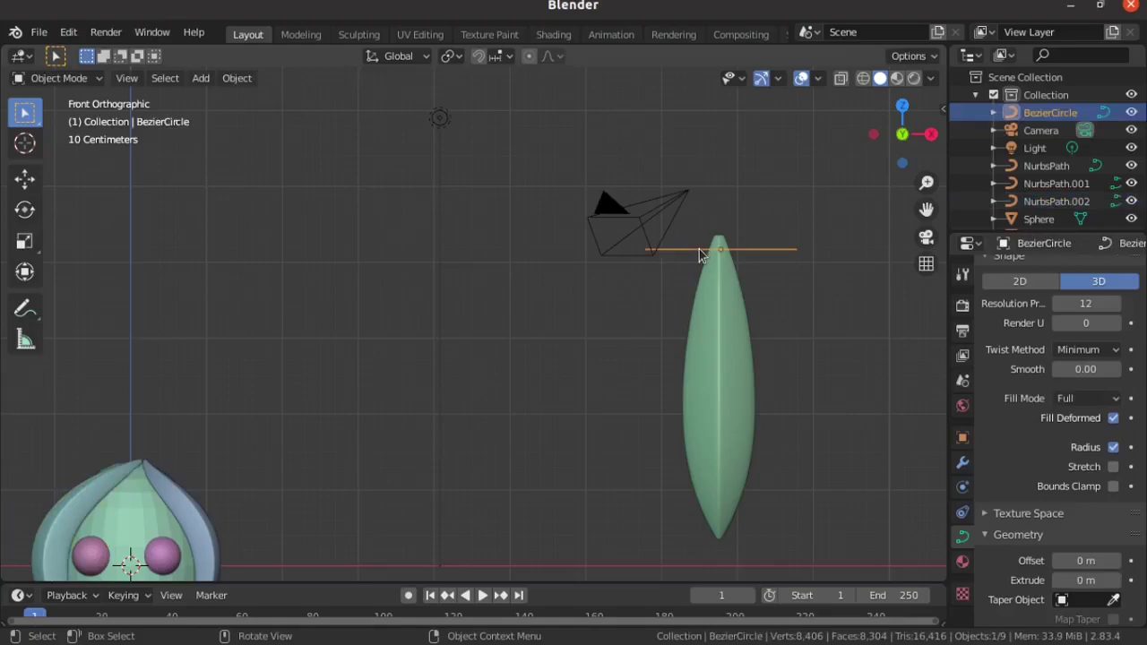
{"action": "key", "text": "KP_7"}
{"action": "middle_click_drag", "start_coordinate": [699, 332], "coordinate": [558, 425], "text": "shift"}
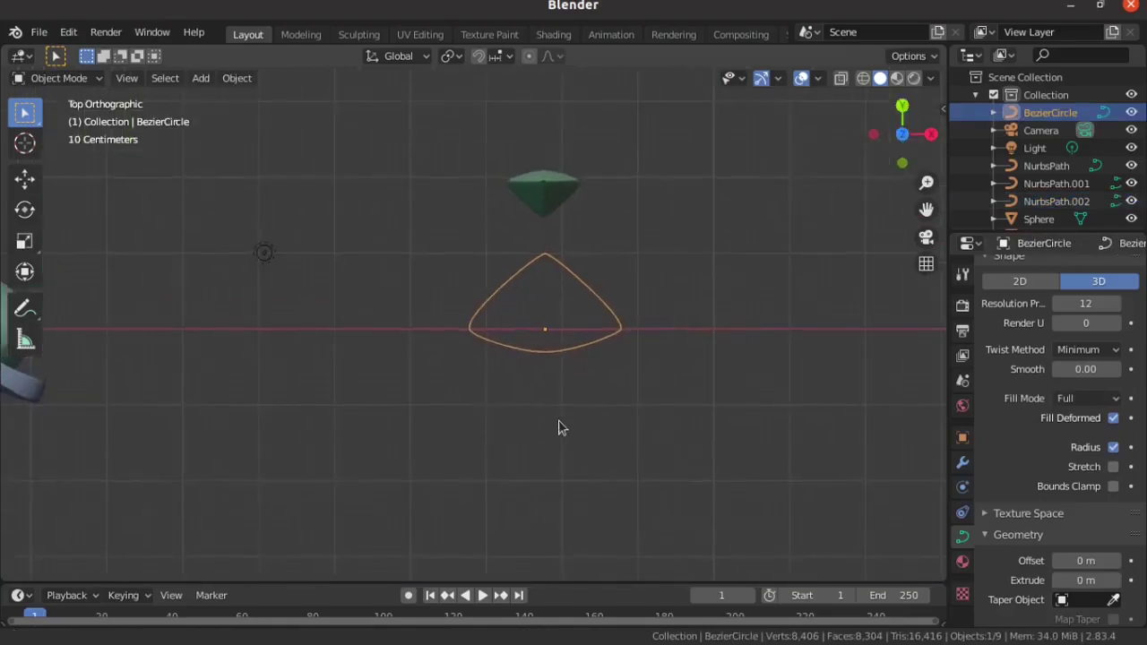
{"action": "scroll", "coordinate": [628, 367], "scroll_direction": "up", "scroll_amount": 4}
{"action": "middle_click_drag", "start_coordinate": [690, 263], "coordinate": [604, 325], "text": "shift"}
Subdivide all of the BezierCircle profile's points once in Edit Mode.
{"action": "key", "text": "Tab"}
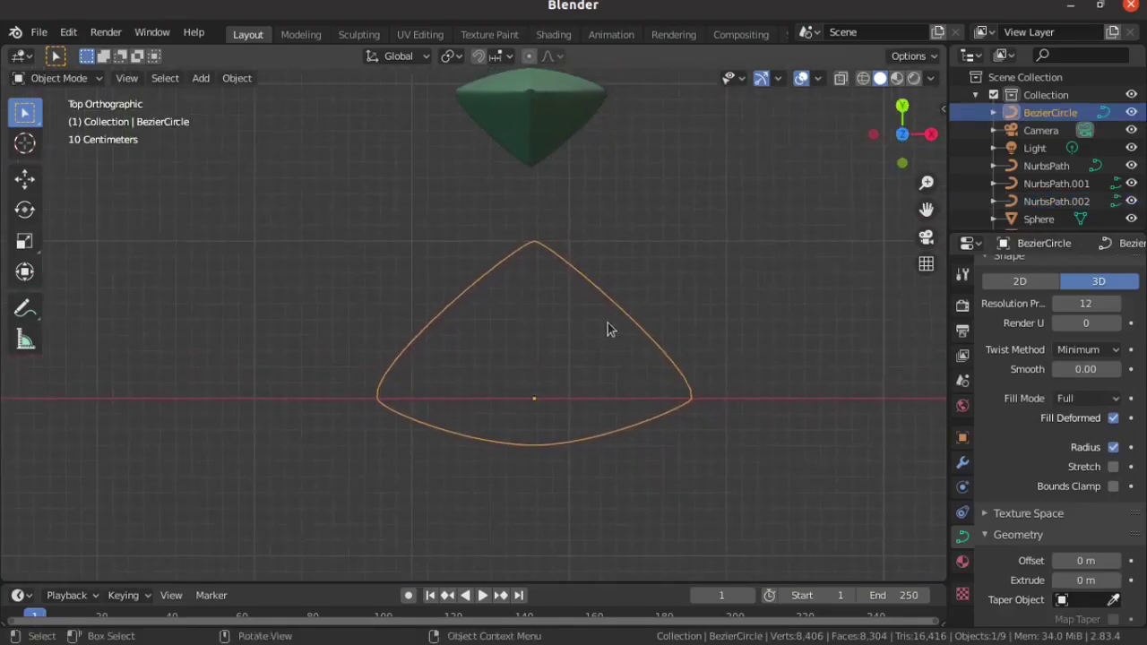
{"action": "key", "text": "a"}
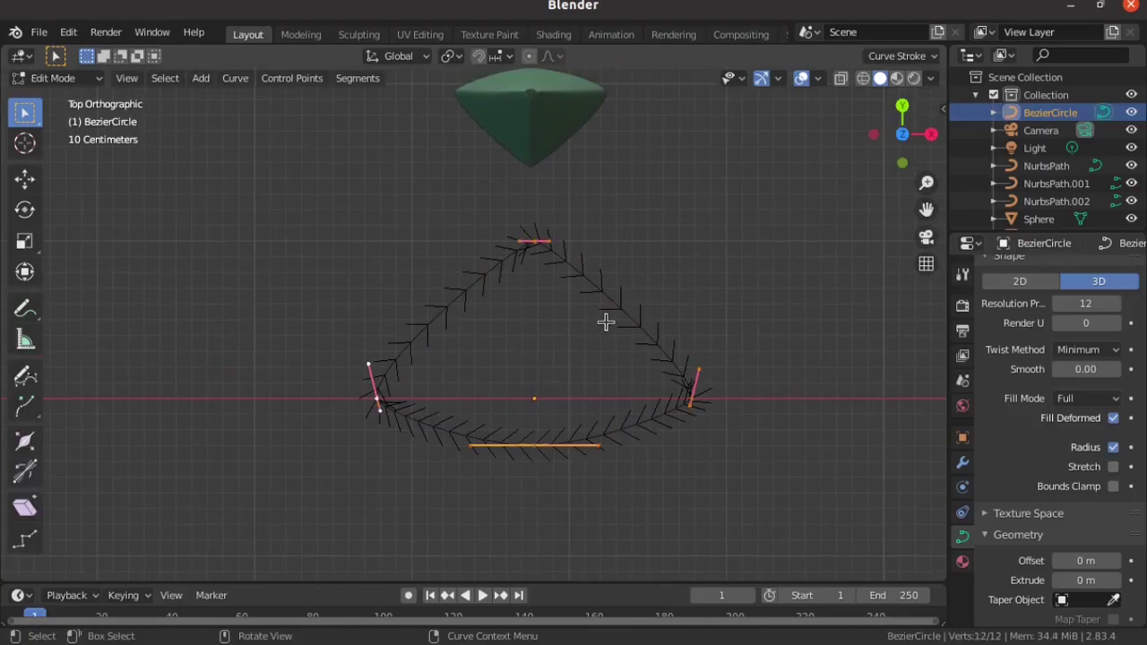
{"action": "right_click", "coordinate": [605, 322]}
{"action": "left_click", "coordinate": [597, 157]}
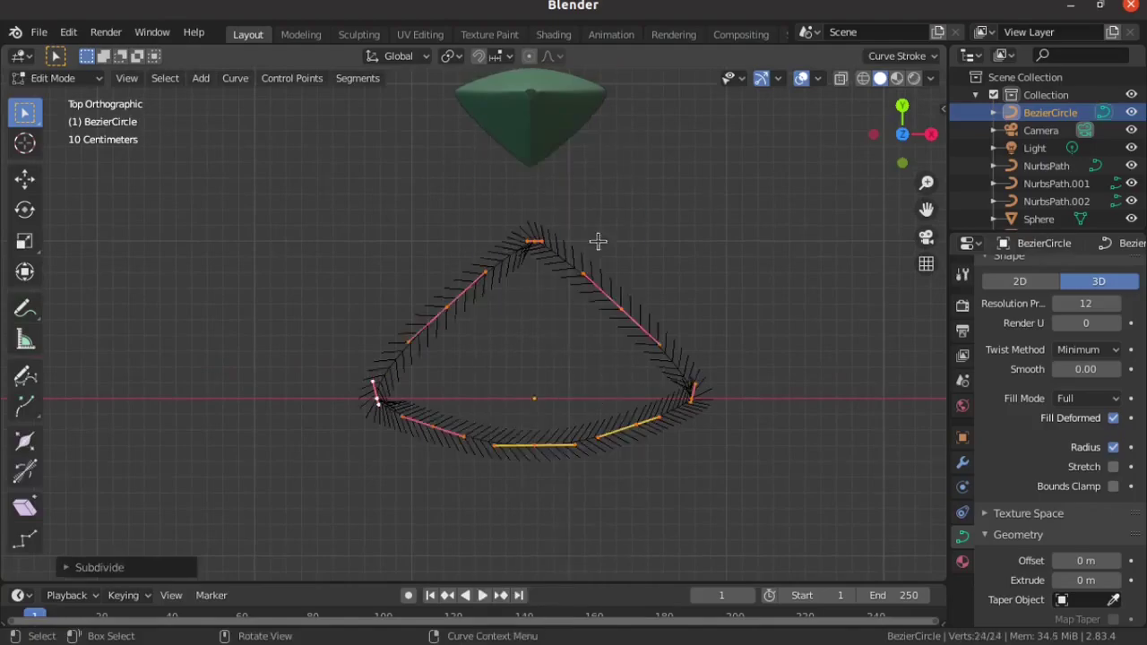
{"action": "right_click", "coordinate": [574, 267]}
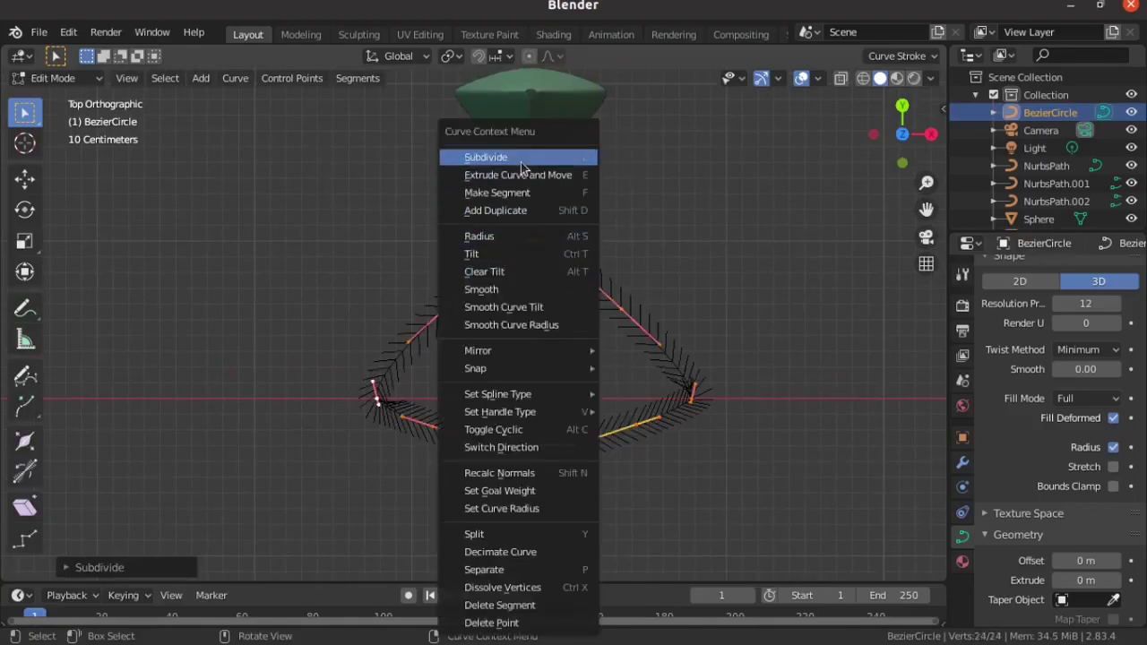
{"action": "left_click", "coordinate": [549, 222]}
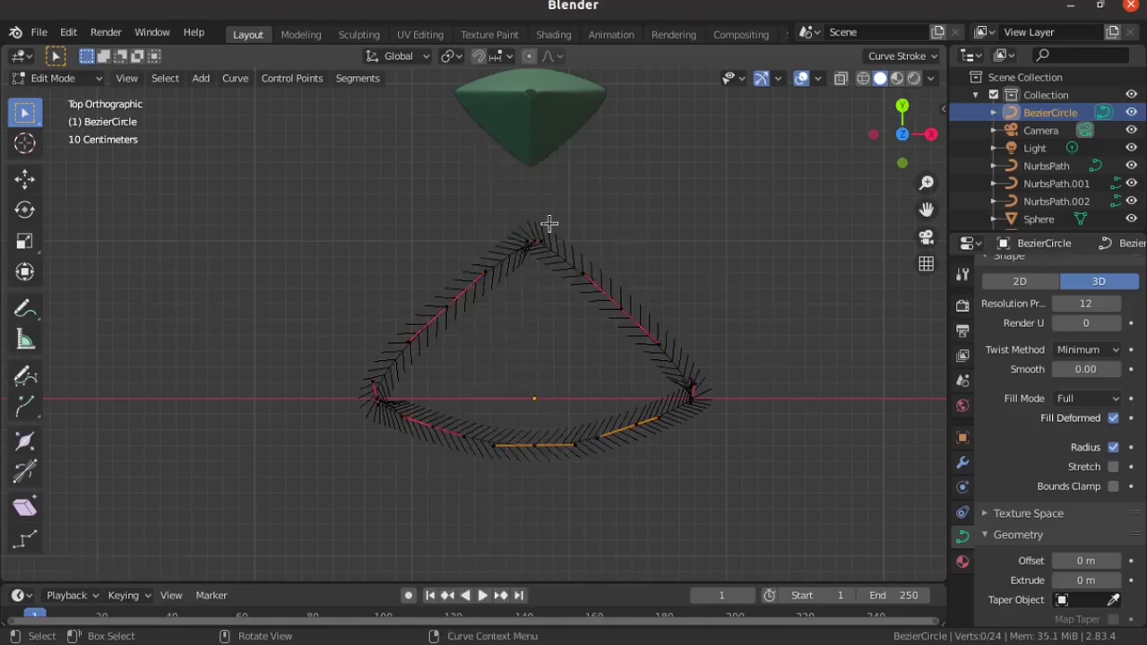
Move a point on the profile's upper-left edge up and to the left.
{"action": "left_click", "coordinate": [456, 308]}
{"action": "key", "text": "g"}
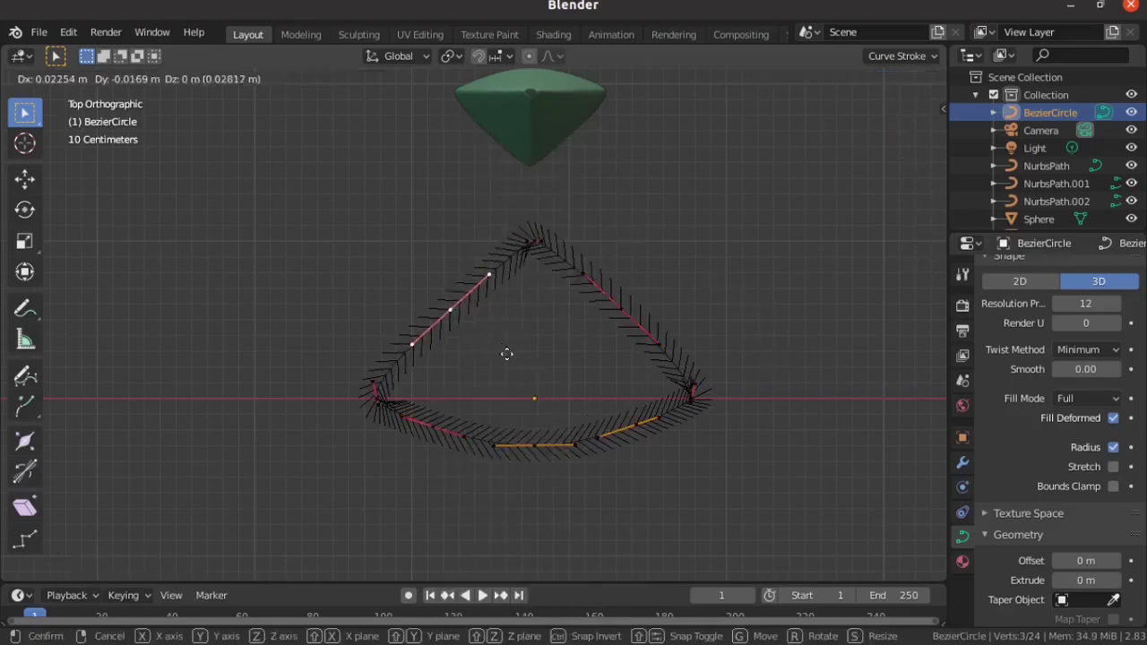
{"action": "left_click", "coordinate": [524, 366]}
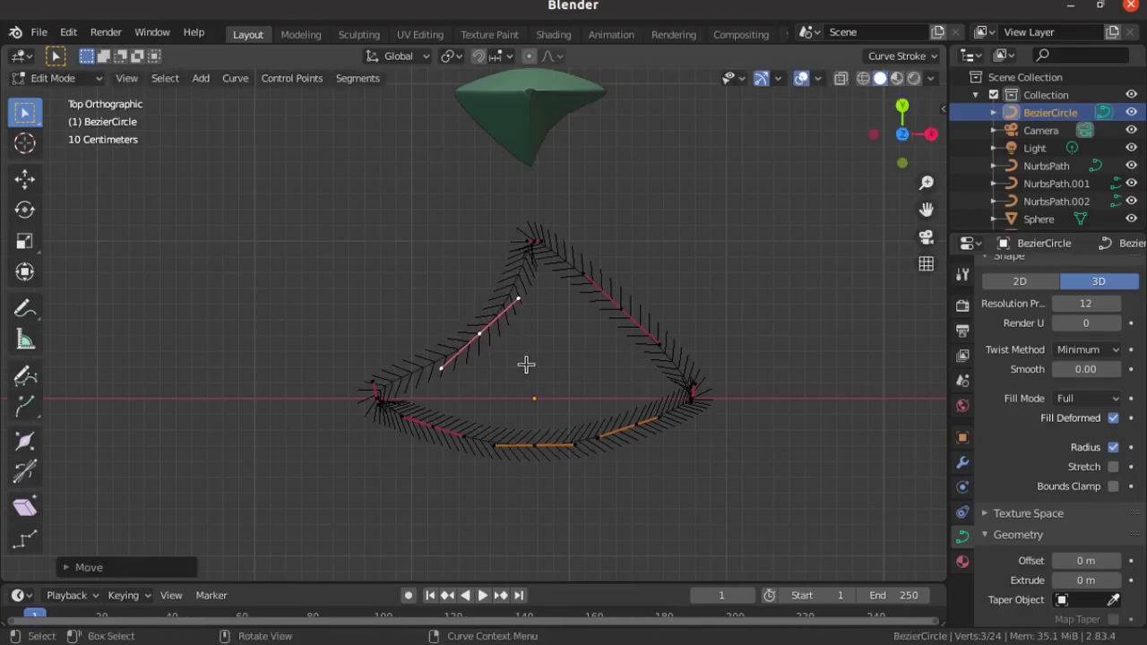
{"action": "key", "text": "g"}
{"action": "left_click", "coordinate": [493, 338]}
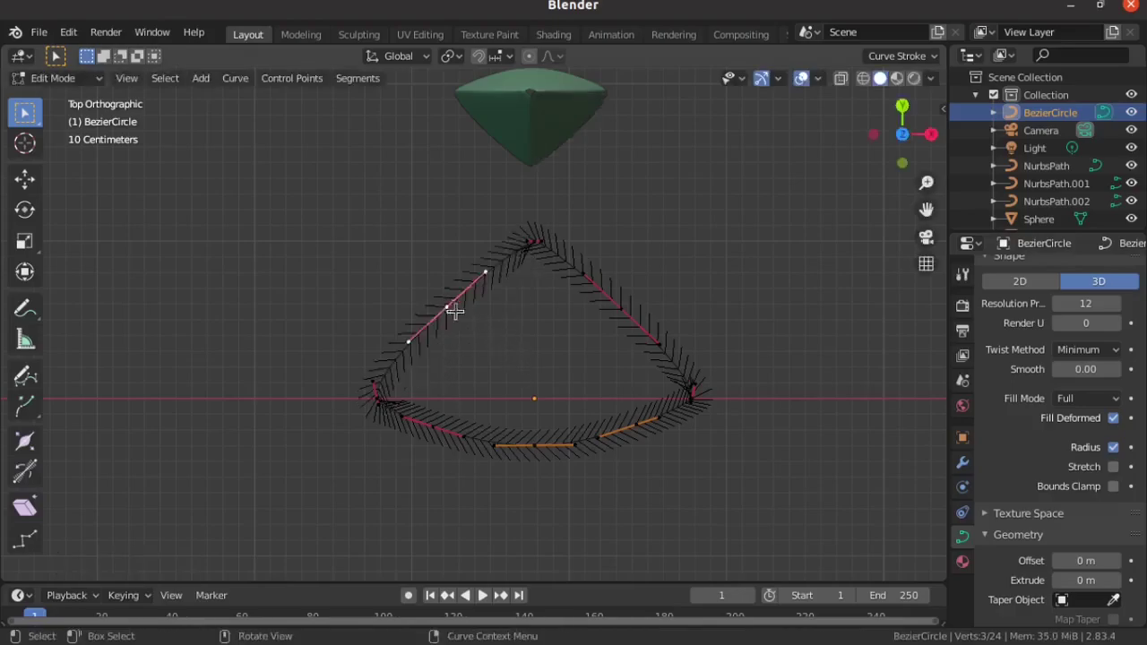
Subdivide the whole profile again to 48 points, then select an upper-right point.
{"action": "key", "text": "a"}
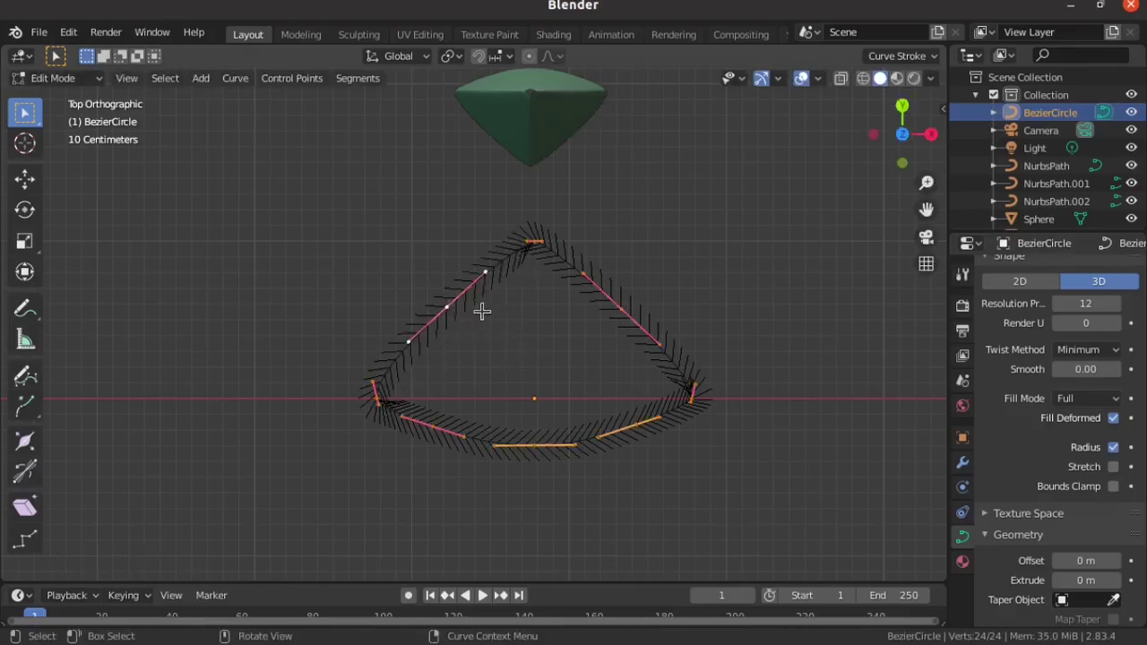
{"action": "right_click", "coordinate": [470, 285]}
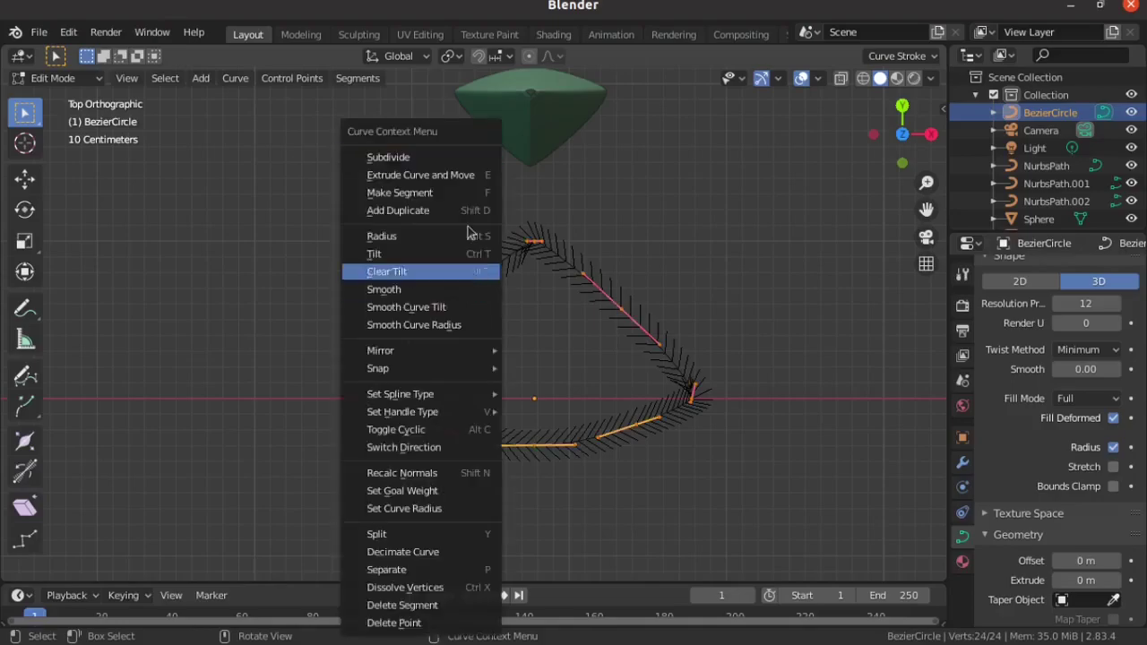
{"action": "left_click", "coordinate": [448, 157]}
{"action": "key", "text": "alt+a"}
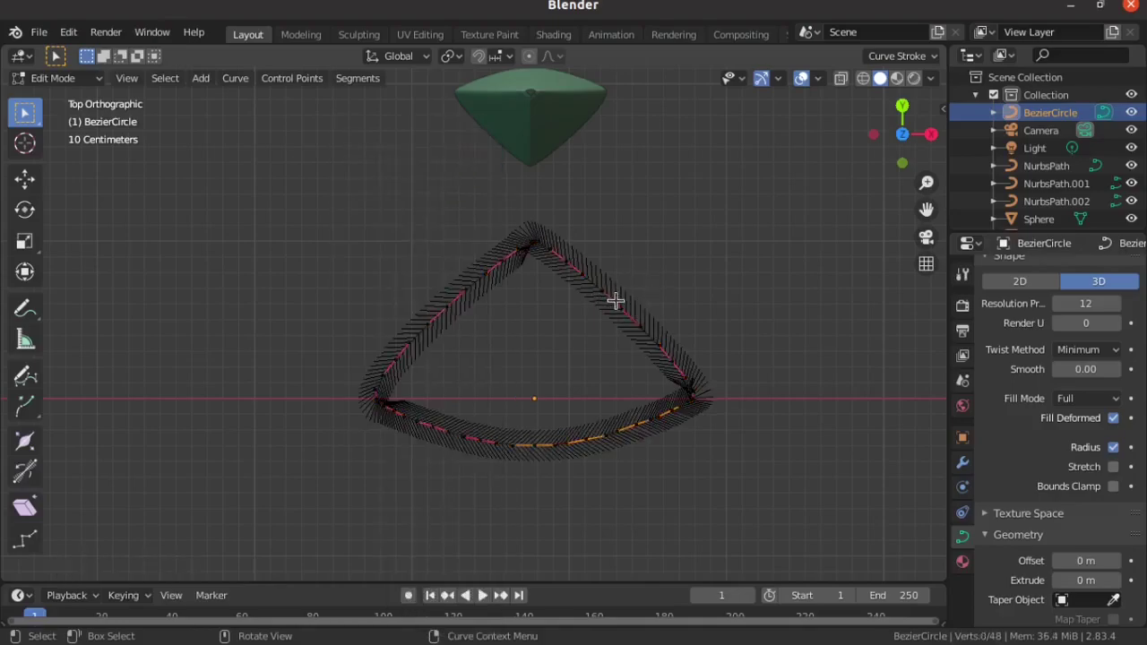
{"action": "left_click", "coordinate": [564, 260]}
Reshape the upper-right profile point and a nearby handle into a notch and bulge.
{"action": "left_click", "coordinate": [588, 269]}
{"action": "left_click", "coordinate": [574, 263]}
{"action": "key", "text": "g"}
{"action": "left_click", "coordinate": [593, 294]}
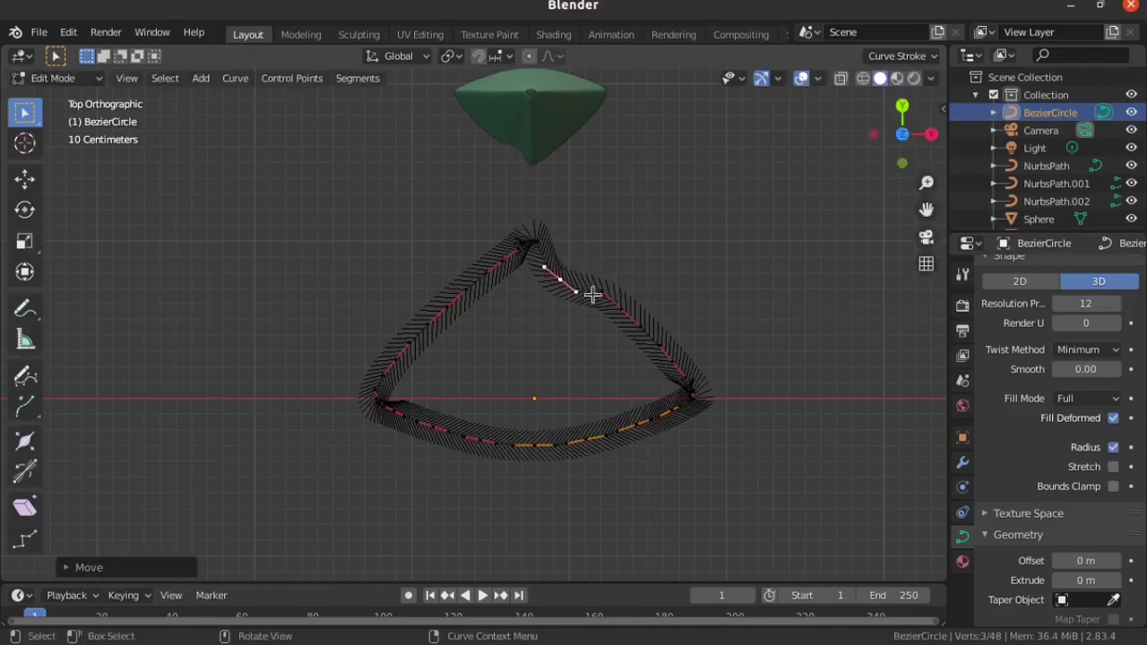
{"action": "key", "text": "g"}
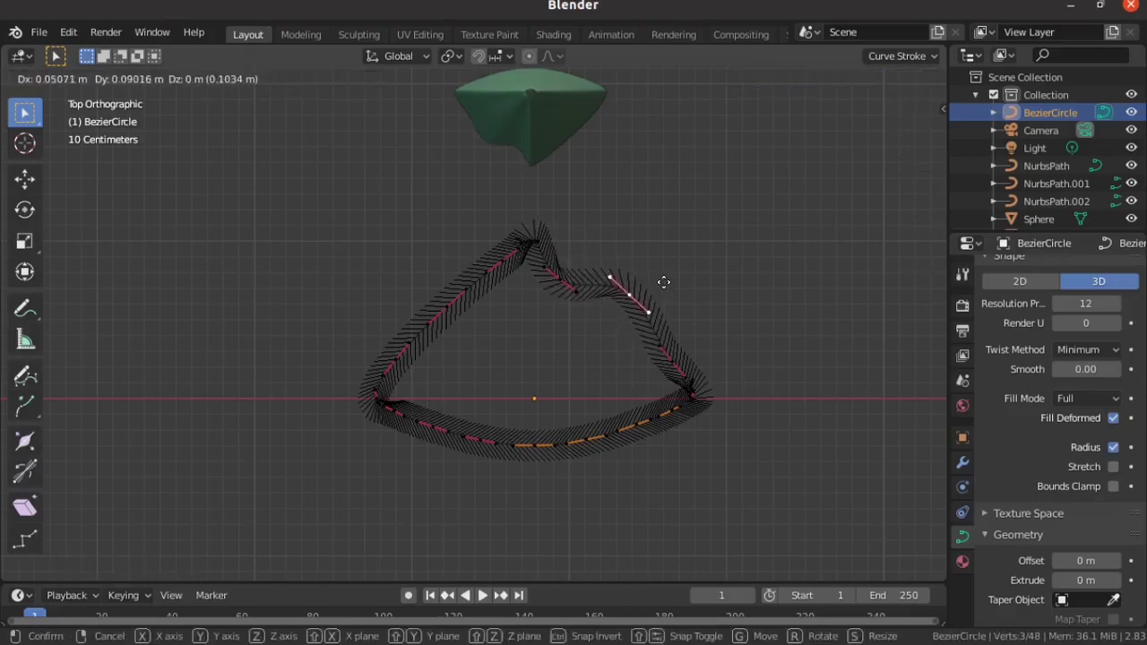
{"action": "left_click", "coordinate": [664, 280]}
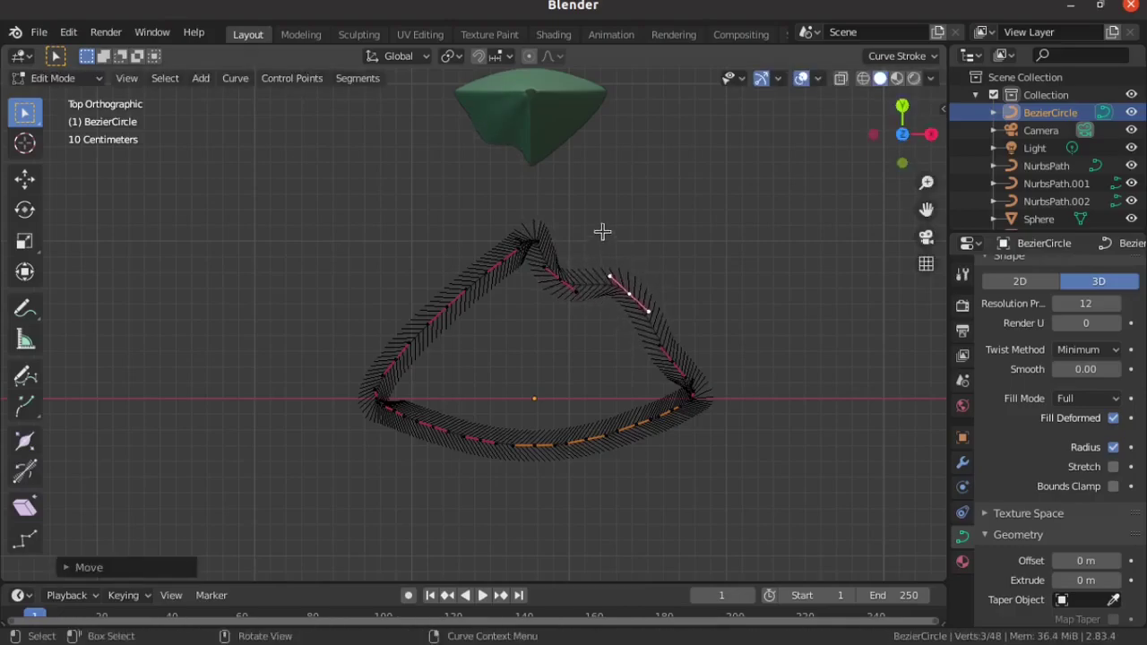
{"action": "left_click", "coordinate": [681, 362]}
{"action": "key", "text": "g"}
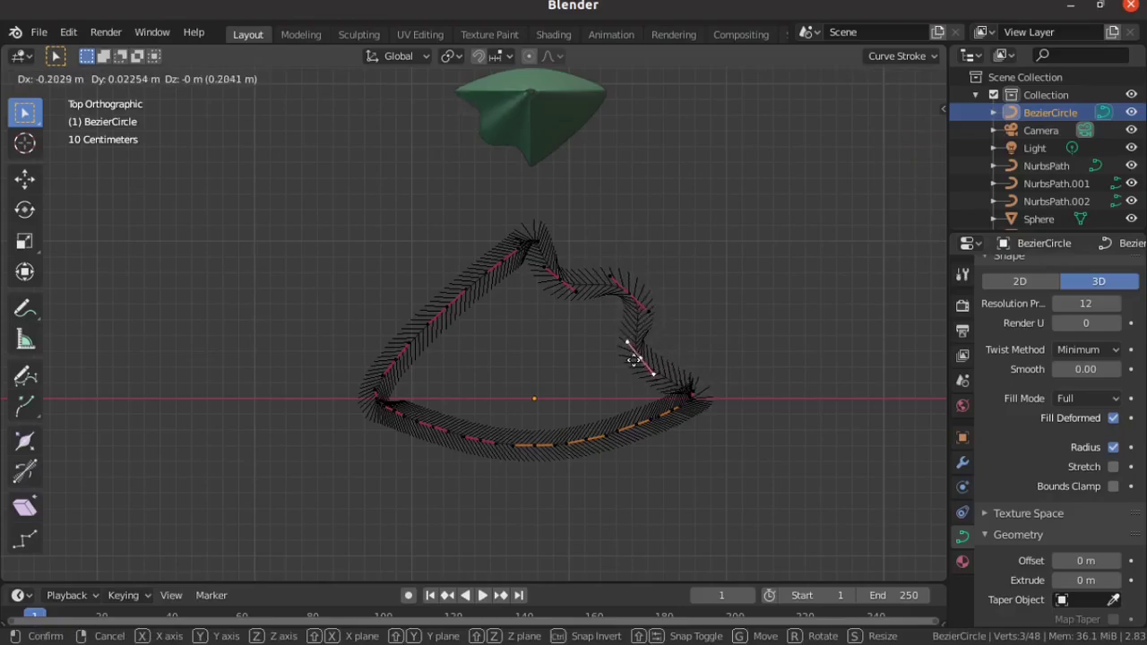
{"action": "left_click", "coordinate": [627, 357]}
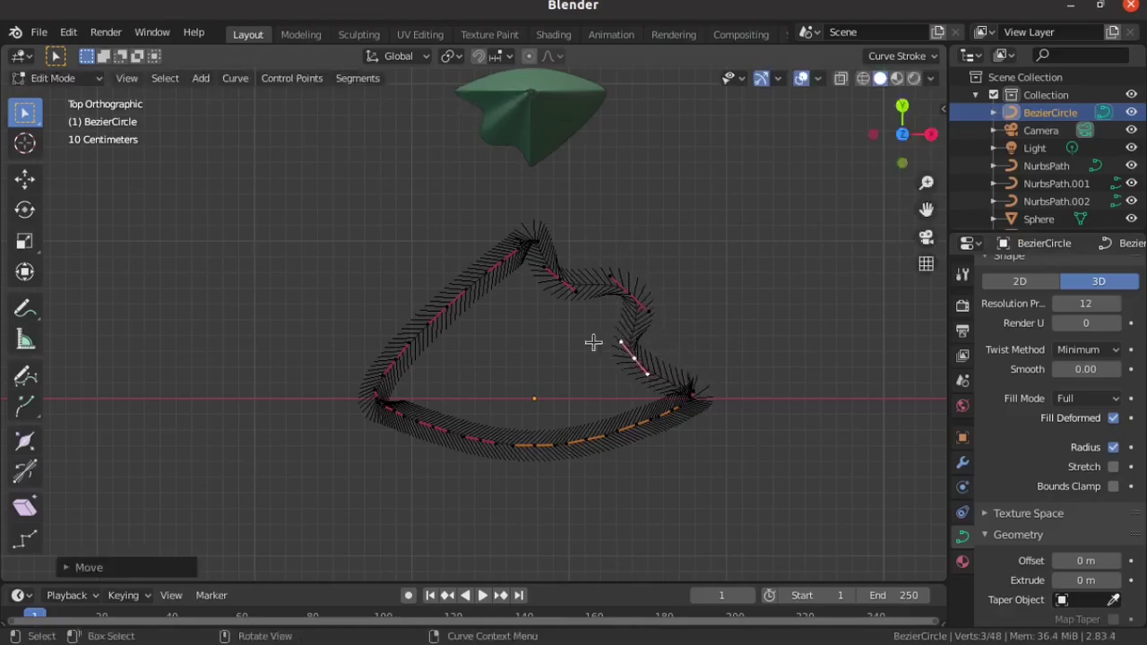
Pull the upper-left profile control points down and to the left.
{"action": "left_click", "coordinate": [492, 270]}
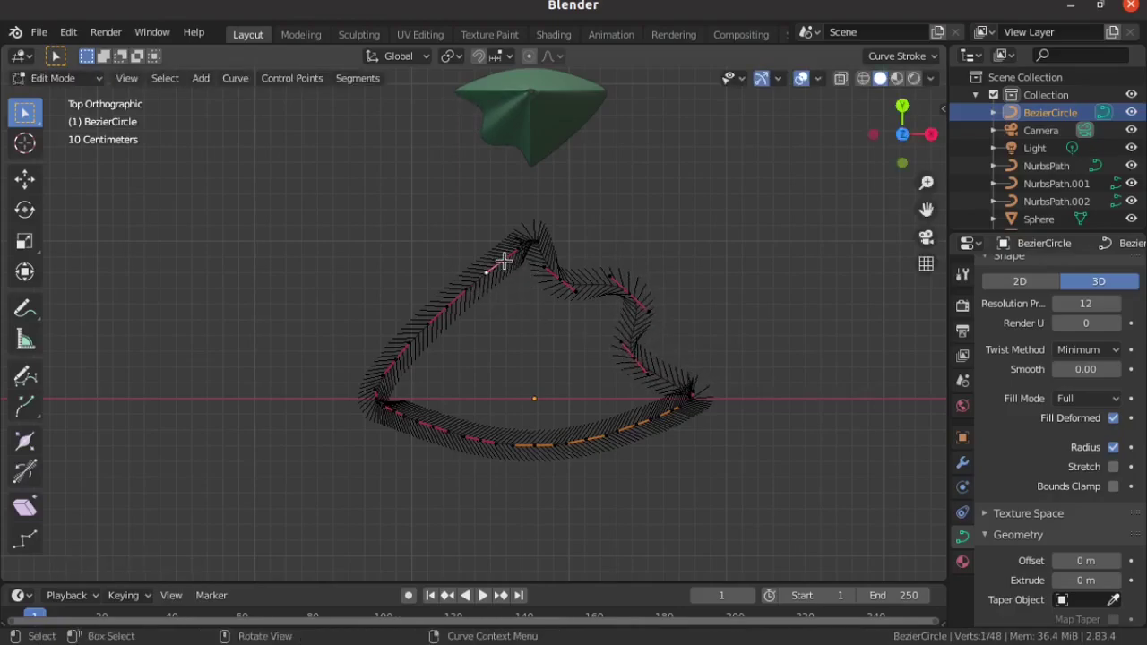
{"action": "left_click", "coordinate": [507, 272]}
{"action": "key", "text": "g"}
{"action": "left_click", "coordinate": [490, 300]}
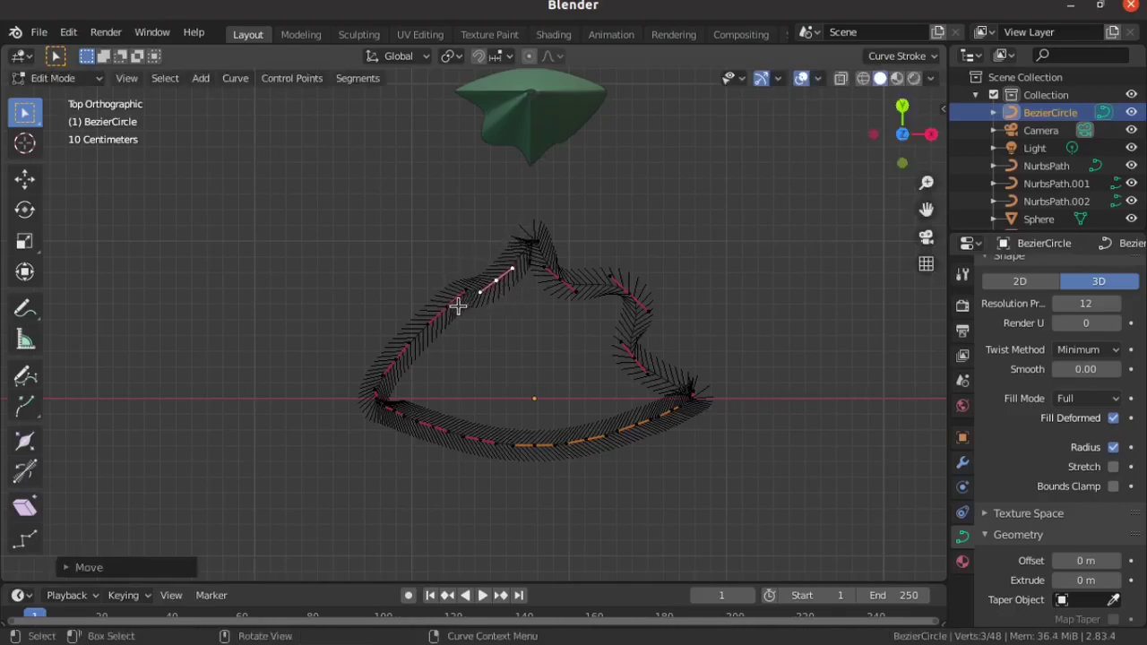
{"action": "key", "text": "g"}
{"action": "left_click", "coordinate": [409, 330]}
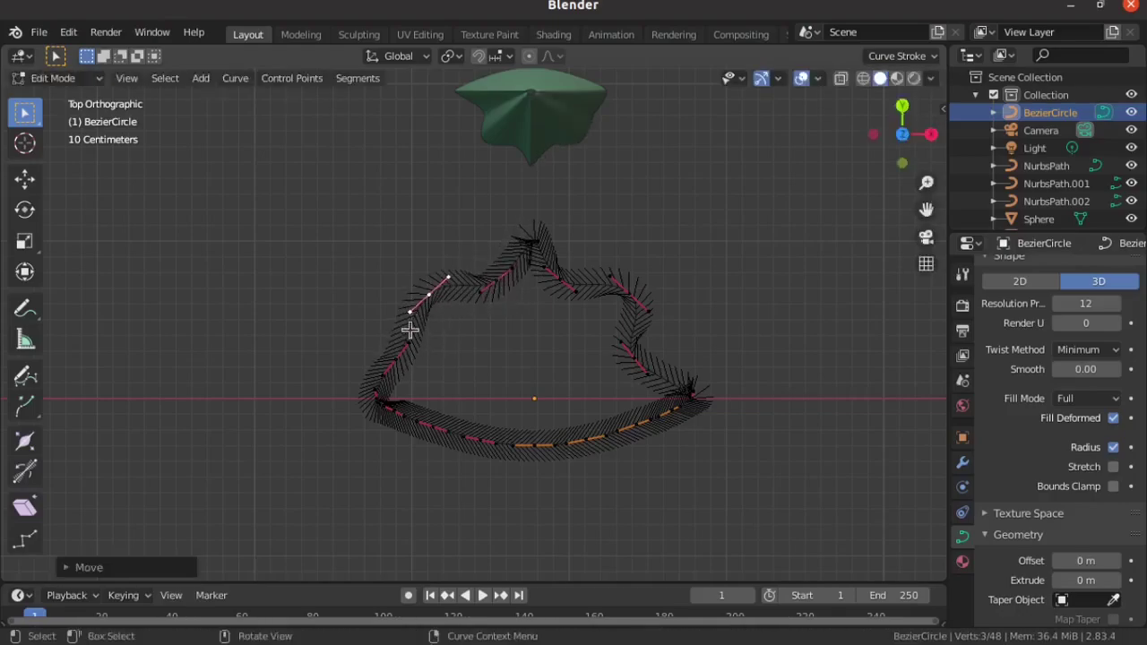
{"action": "key", "text": "g"}
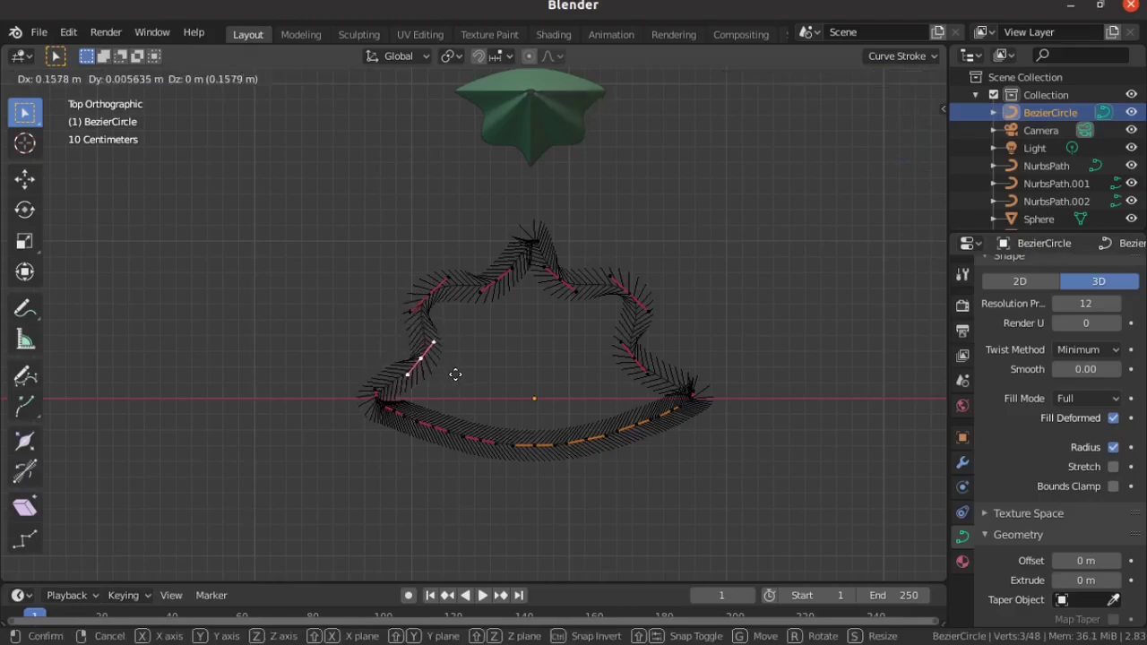
{"action": "left_click", "coordinate": [495, 319]}
Scale down the upper-left and upper-right profile handles for sharper ridges.
{"action": "left_click", "coordinate": [447, 280]}
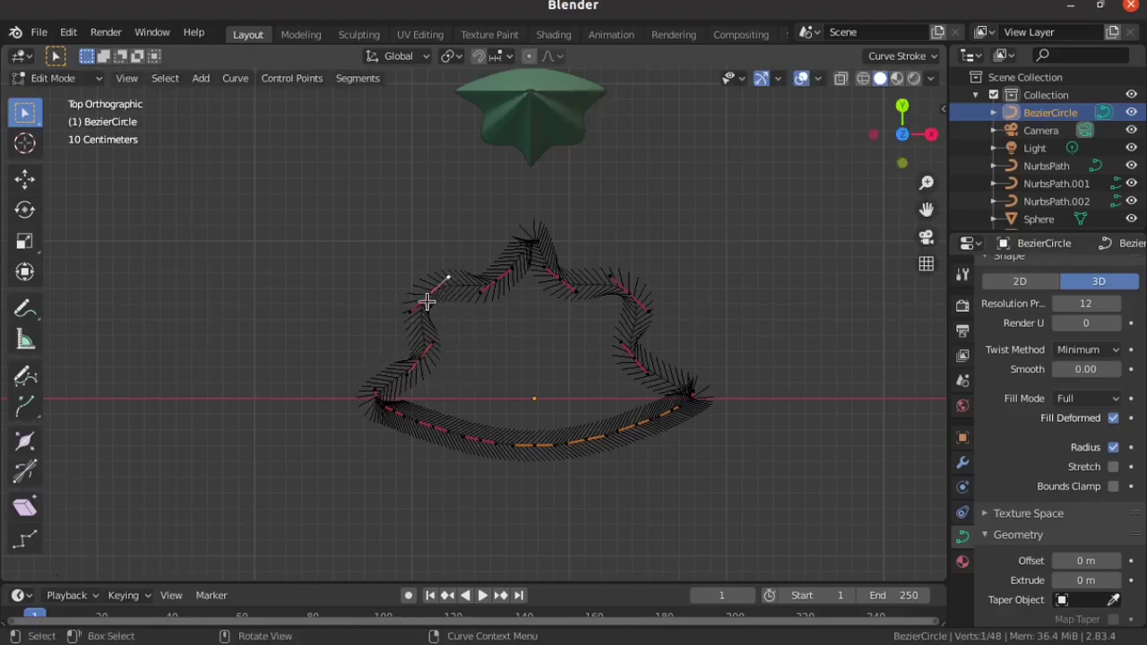
{"action": "key", "text": "s"}
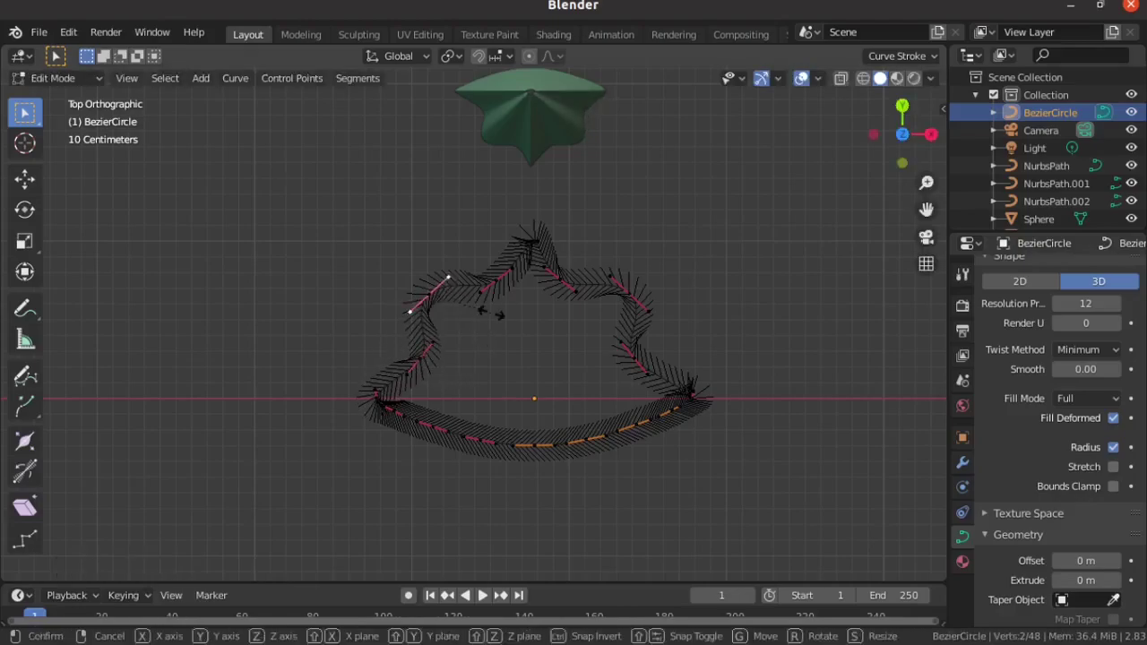
{"action": "left_click", "coordinate": [464, 303]}
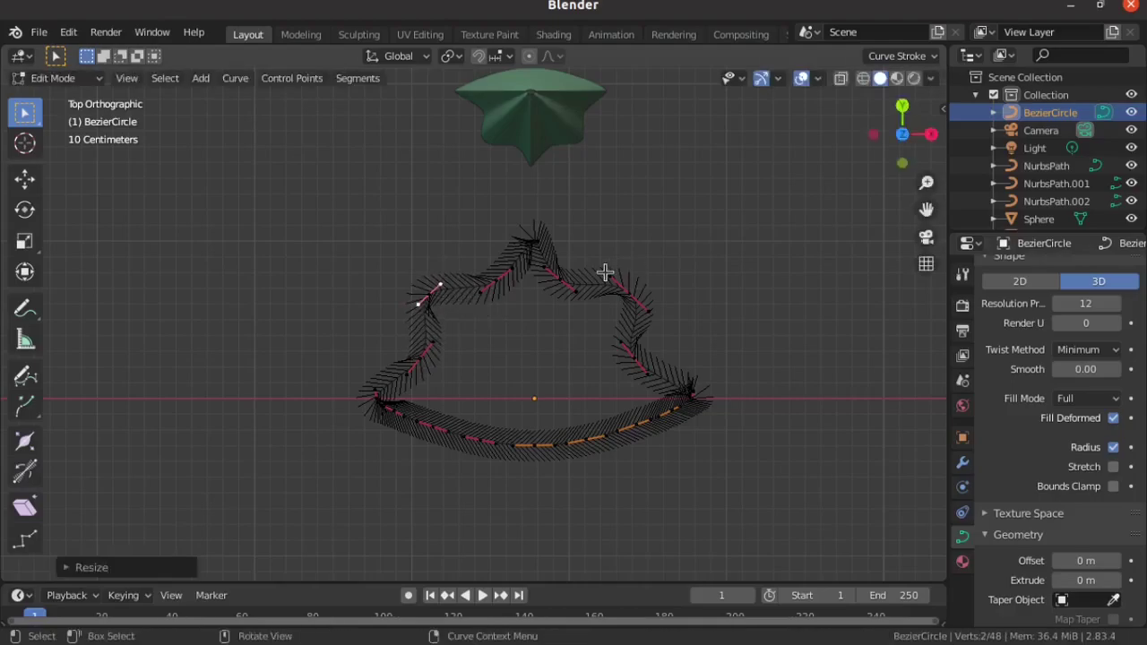
{"action": "left_click", "coordinate": [608, 273]}
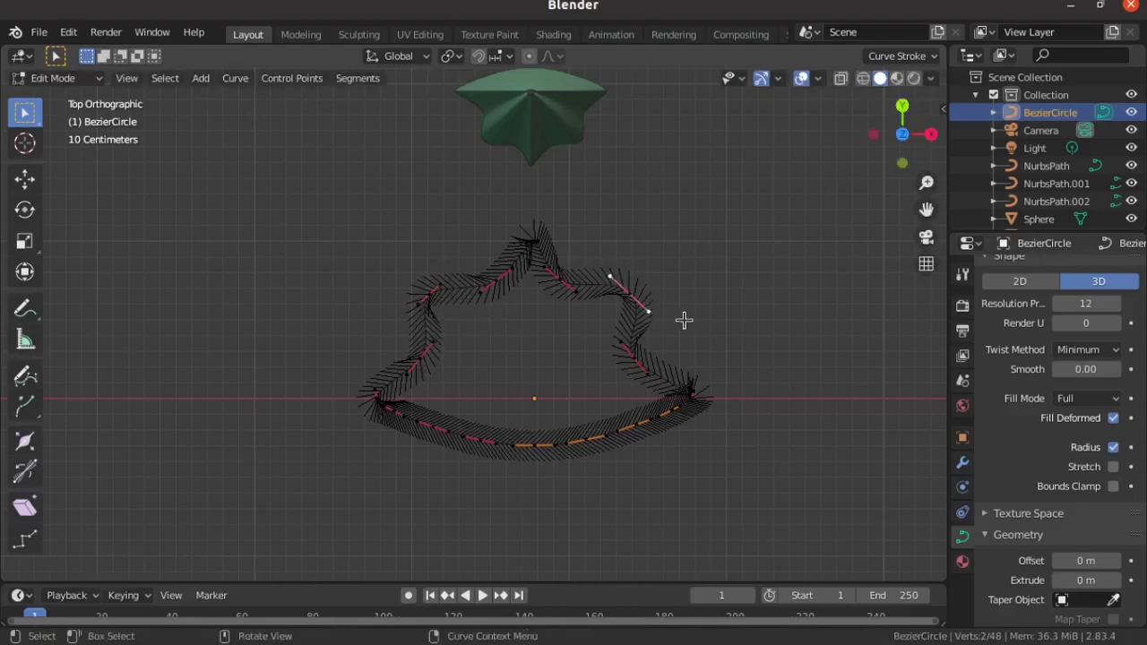
{"action": "key", "text": "s"}
{"action": "left_click", "coordinate": [612, 346]}
Switch to front view and centre the head in the viewport.
{"action": "scroll", "coordinate": [563, 372], "scroll_direction": "down", "scroll_amount": 1}
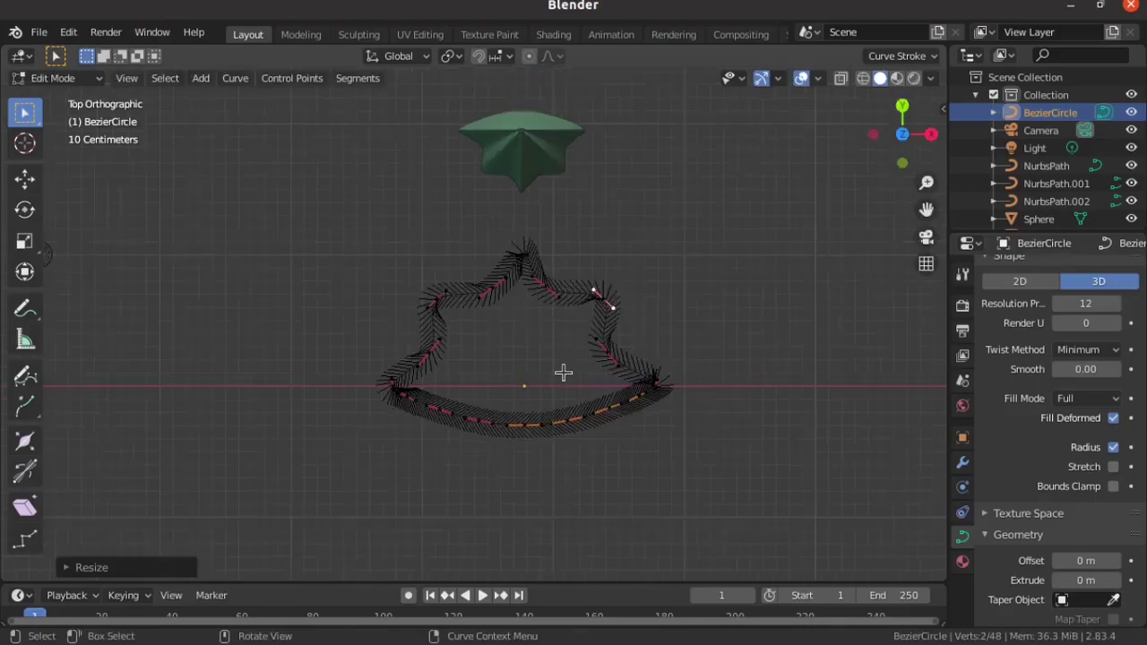
{"action": "middle_click_drag", "start_coordinate": [563, 371], "coordinate": [567, 277]}
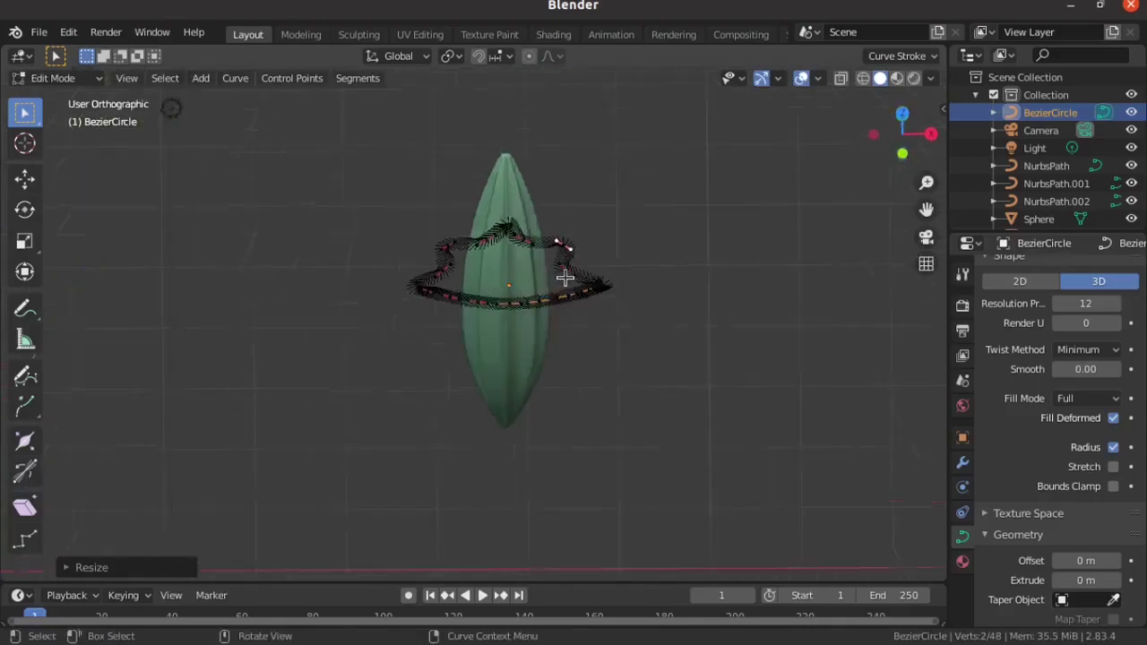
{"action": "key", "text": "KP_1"}
{"action": "scroll", "coordinate": [397, 320], "scroll_direction": "down", "scroll_amount": 2}
{"action": "scroll", "coordinate": [356, 385], "scroll_direction": "down", "scroll_amount": 1}
{"action": "middle_click_drag", "start_coordinate": [356, 385], "coordinate": [661, 273], "text": "shift"}
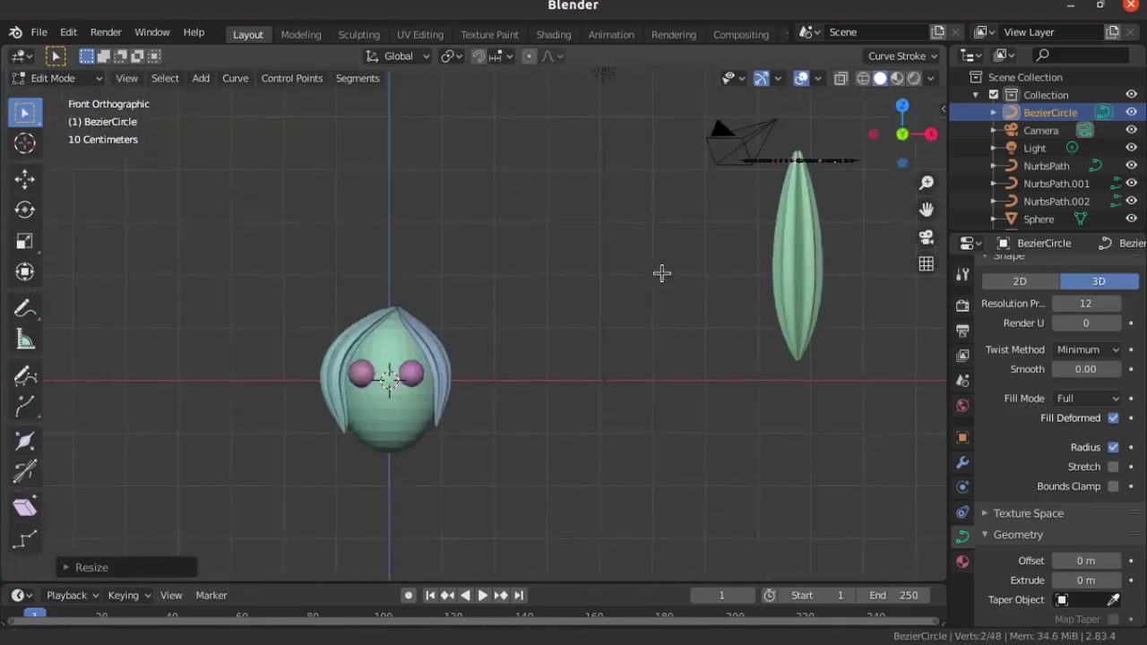
{"action": "scroll", "coordinate": [662, 273], "scroll_direction": "up", "scroll_amount": 2}
{"action": "scroll", "coordinate": [537, 314], "scroll_direction": "up", "scroll_amount": 3}
{"action": "middle_click_drag", "start_coordinate": [391, 360], "coordinate": [628, 252], "text": "shift"}
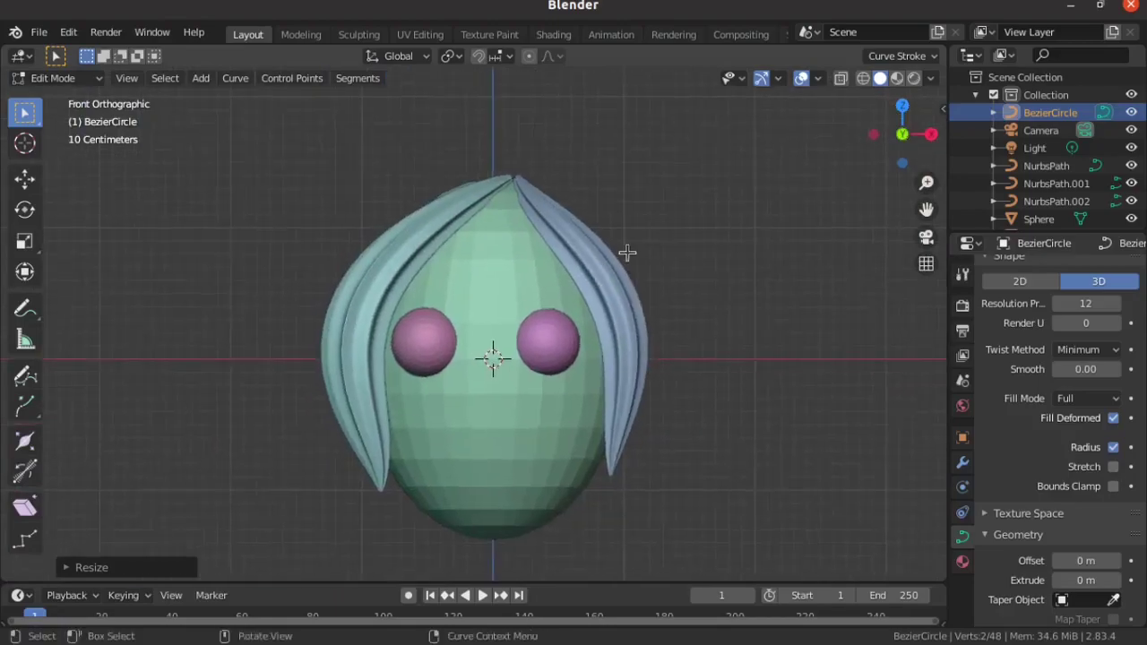
Preview the fluted locks in solid and rendered shading, then return to coloured shading.
{"action": "left_click", "coordinate": [899, 82]}
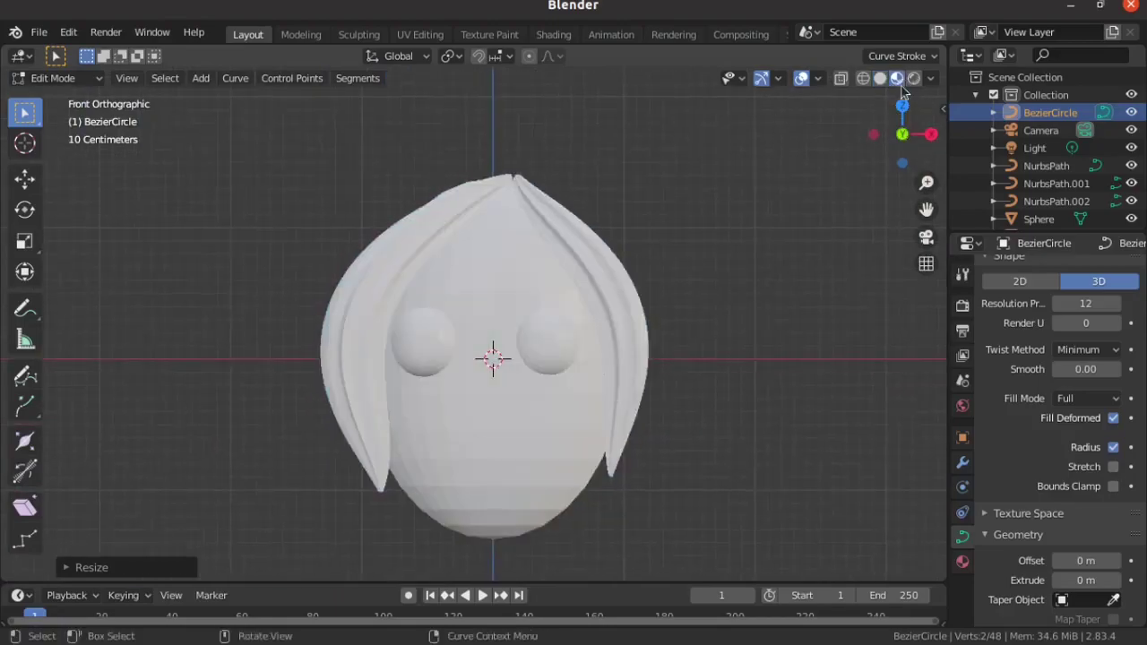
{"action": "left_click", "coordinate": [913, 80]}
{"action": "left_click", "coordinate": [880, 80]}
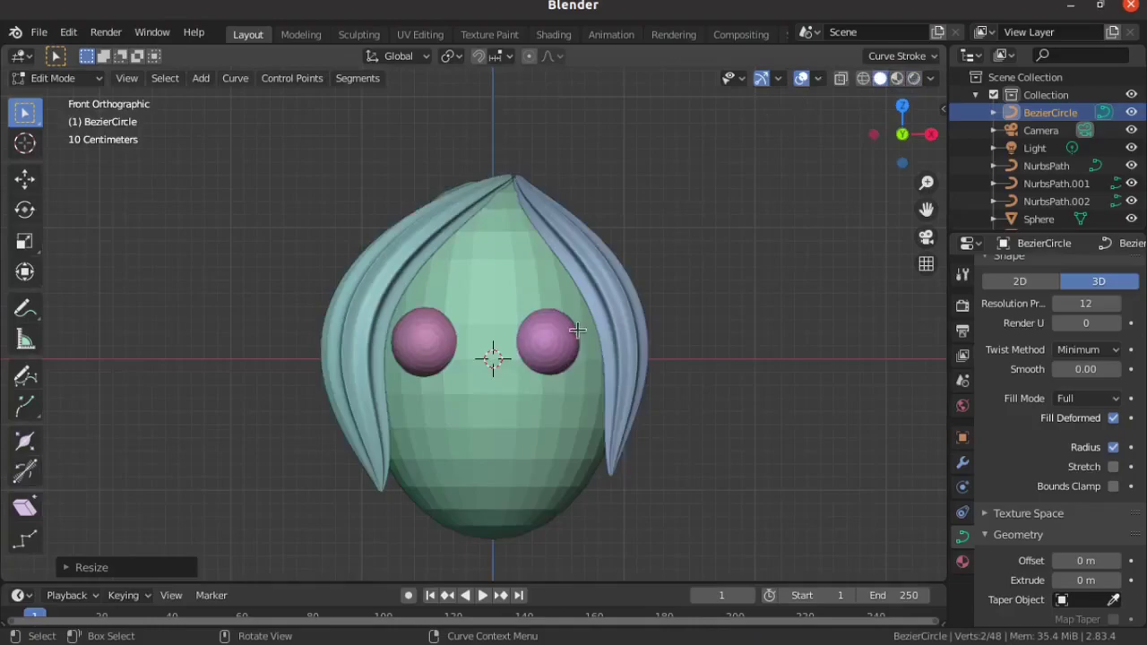
{"action": "scroll", "coordinate": [543, 328], "scroll_direction": "up", "scroll_amount": 1}
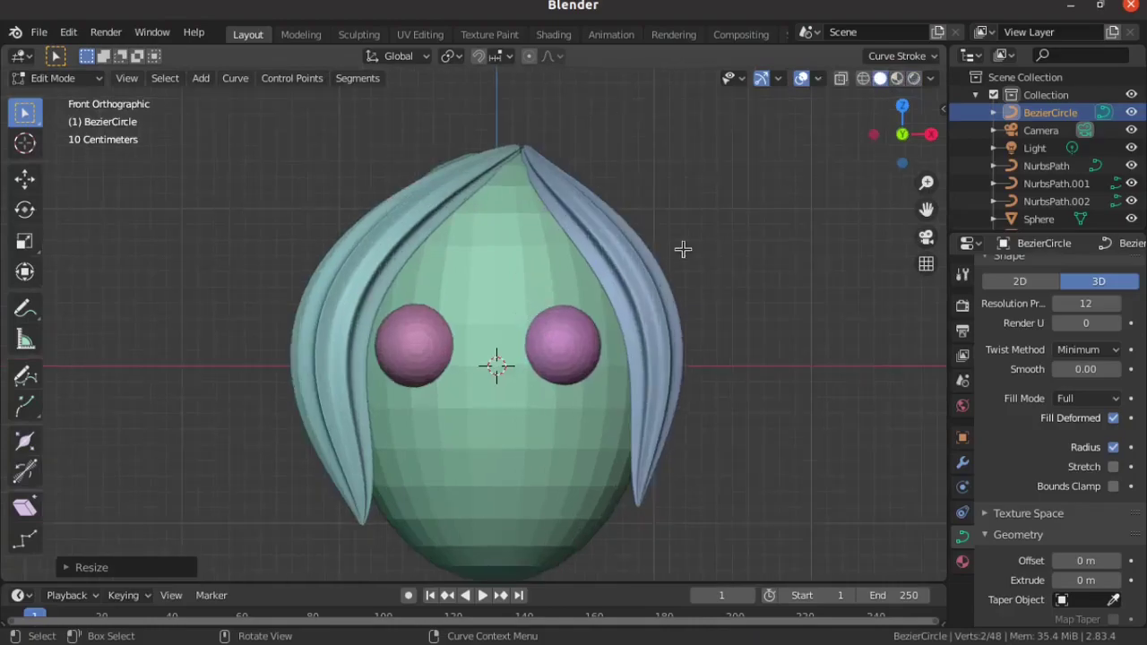
{"action": "scroll", "coordinate": [672, 278], "scroll_direction": "down", "scroll_amount": 3}
{"action": "middle_click_drag", "start_coordinate": [655, 289], "coordinate": [496, 179], "text": "shift"}
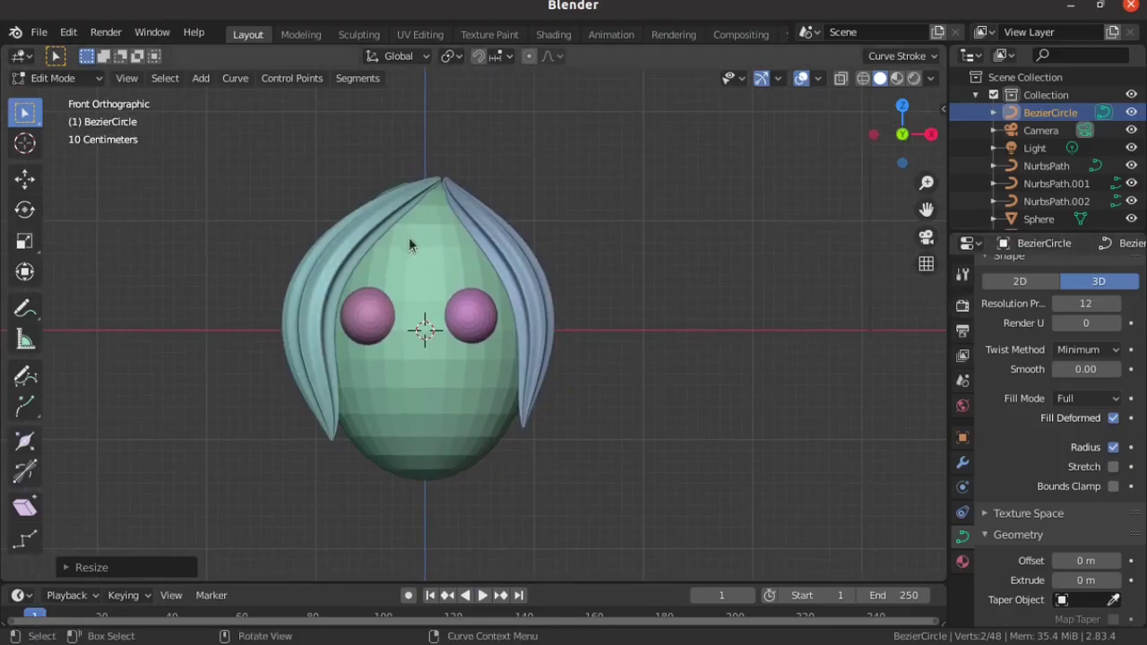
Exit Edit Mode, select the left hair lock NurbsPath.002, and widen the Properties editor.
{"action": "key", "text": "Tab"}
{"action": "left_click", "coordinate": [377, 224]}
{"action": "left_click_drag", "start_coordinate": [937, 339], "coordinate": [837, 338]}
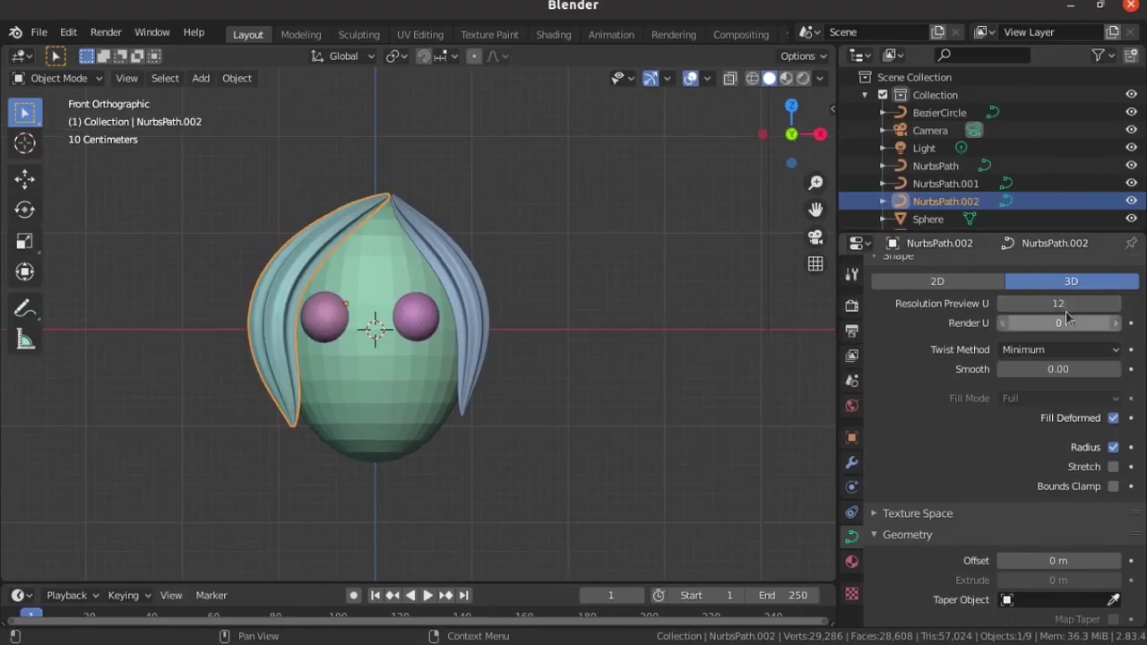
Set the left hair lock's Resolution Preview U to 6.
{"action": "scroll", "coordinate": [332, 269], "scroll_direction": "up", "scroll_amount": 1}
{"action": "scroll", "coordinate": [302, 269], "scroll_direction": "up", "scroll_amount": 2}
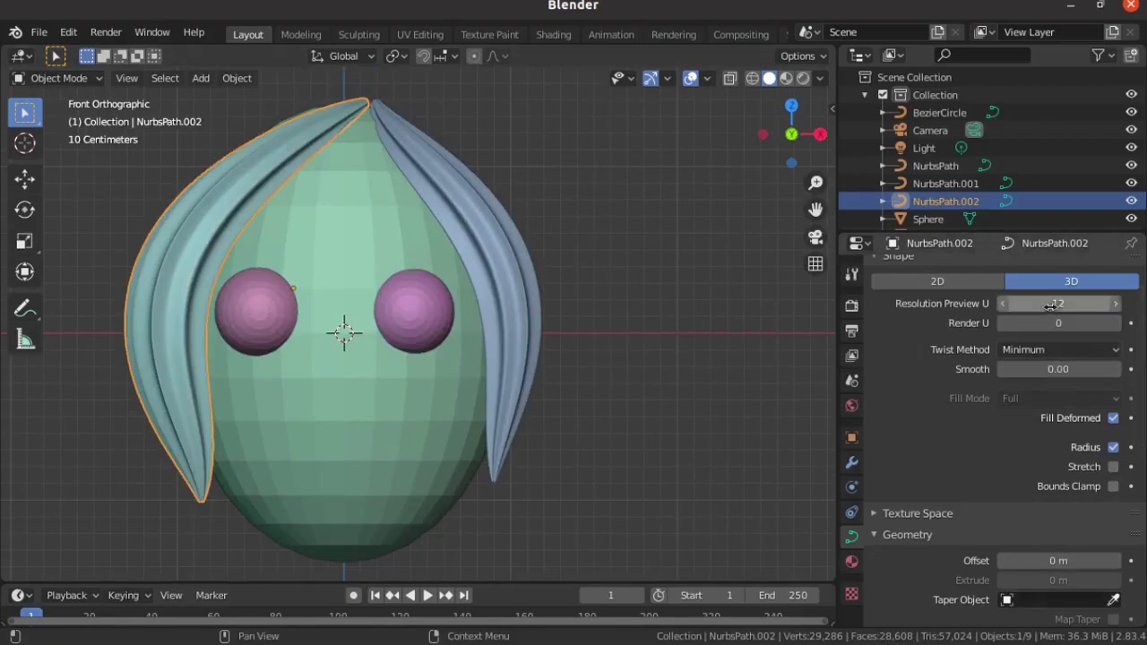
{"action": "double_click", "coordinate": [1078, 303]}
{"action": "type", "text": "6"}
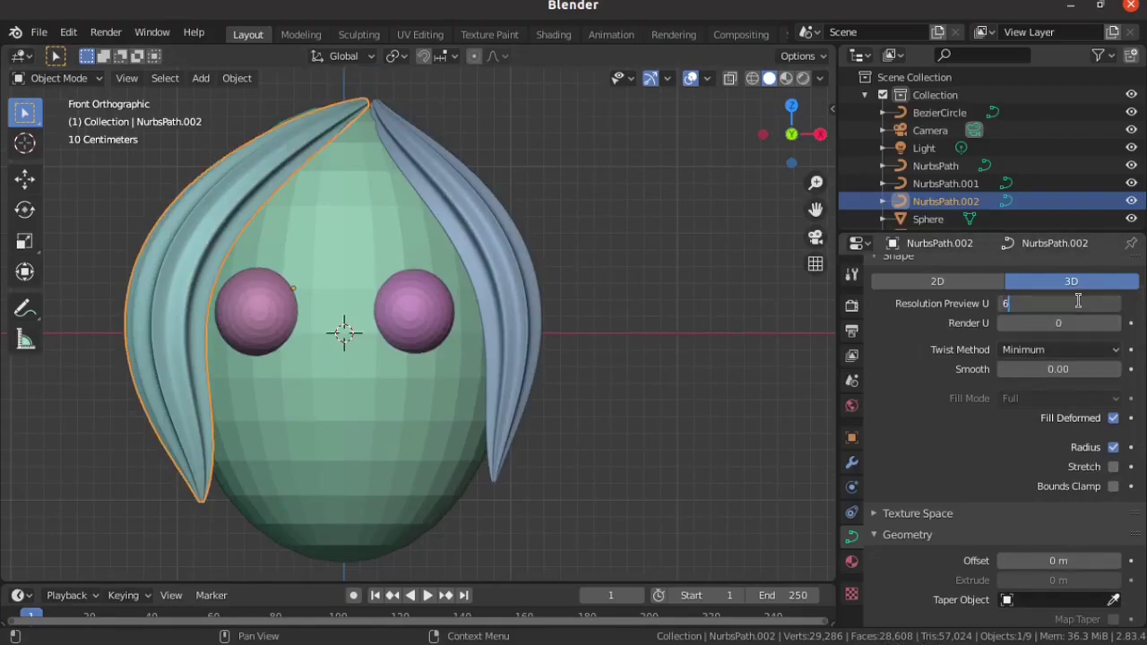
{"action": "key", "text": "Return"}
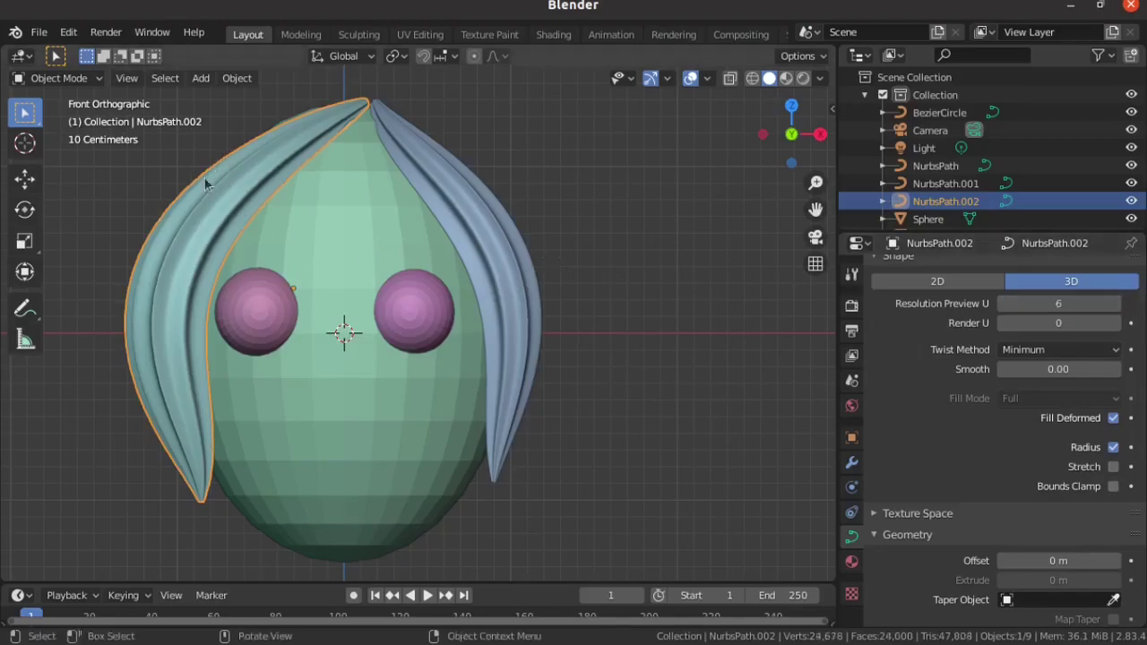
Set Resolution Preview U to 6 on the right lock and the standalone NurbsPath lock.
{"action": "left_click", "coordinate": [506, 283]}
{"action": "double_click", "coordinate": [1058, 305]}
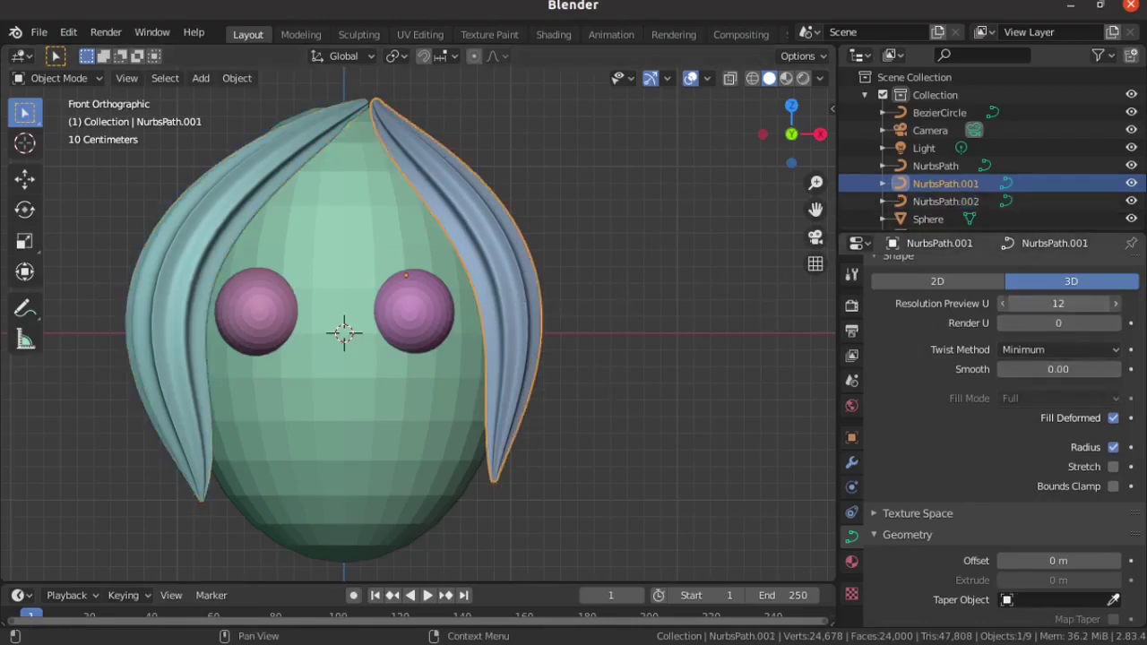
{"action": "type", "text": "6"}
{"action": "key", "text": "Return"}
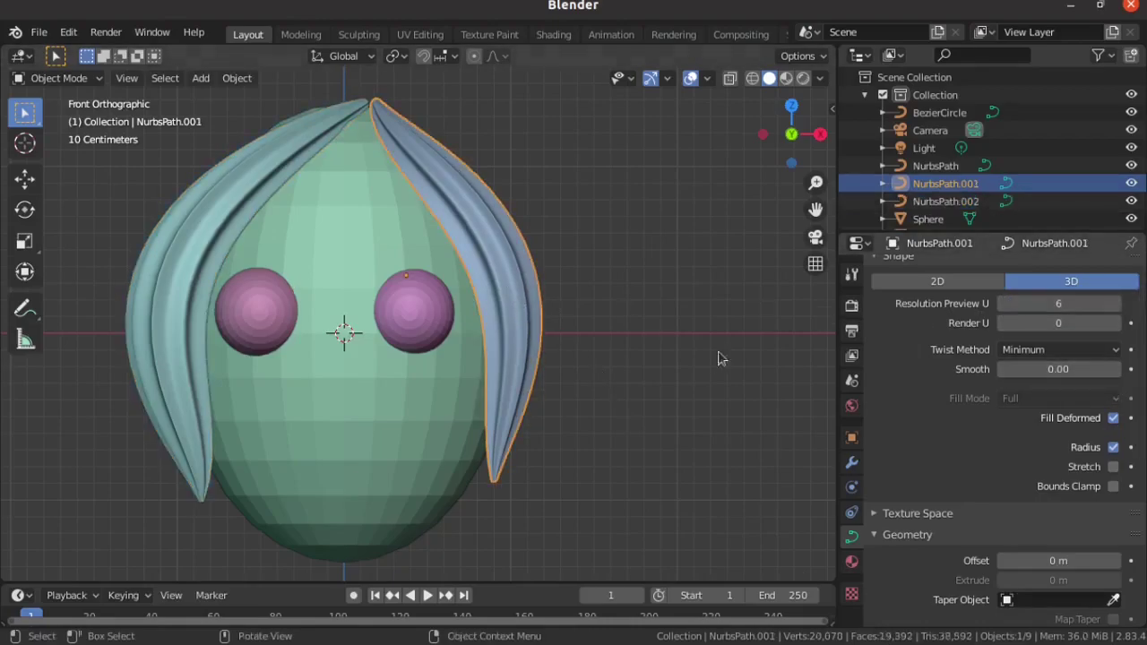
{"action": "left_click", "coordinate": [678, 340]}
{"action": "scroll", "coordinate": [678, 340], "scroll_direction": "down", "scroll_amount": 4}
{"action": "mouse_move", "coordinate": [658, 317]}
{"action": "middle_mouse_down", "text": "shift"}
{"action": "mouse_move", "coordinate": [545, 435]}
{"action": "mouse_move", "coordinate": [336, 501]}
{"action": "middle_mouse_up", "text": "shift"}
{"action": "left_click", "coordinate": [671, 340]}
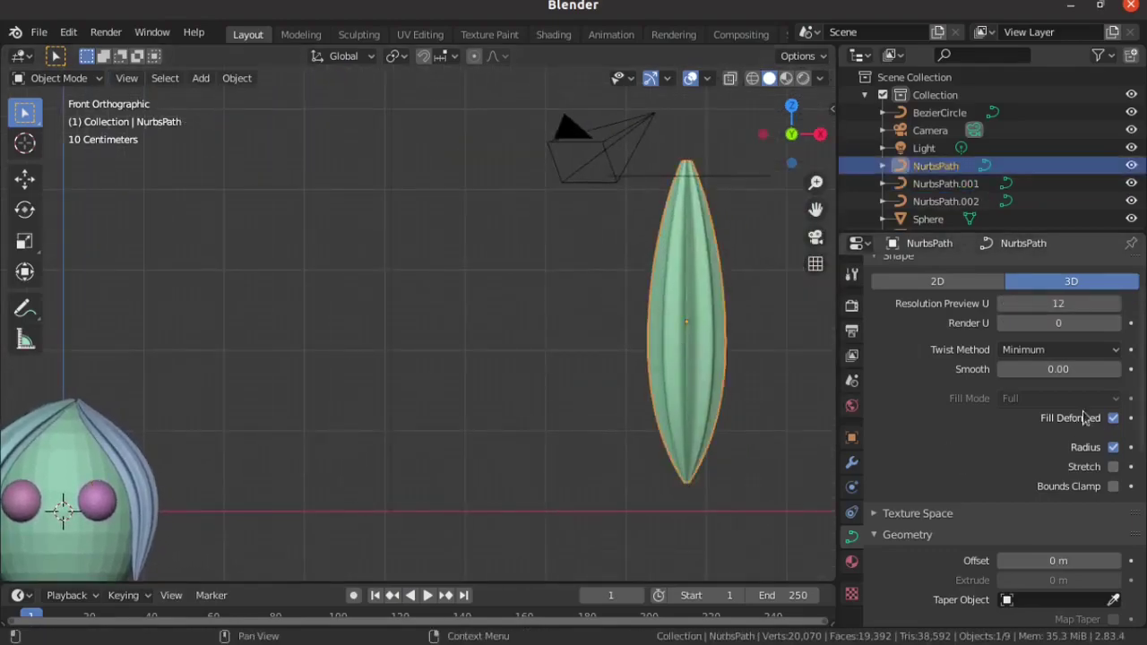
{"action": "left_click", "coordinate": [1057, 306]}
{"action": "type", "text": "6"}
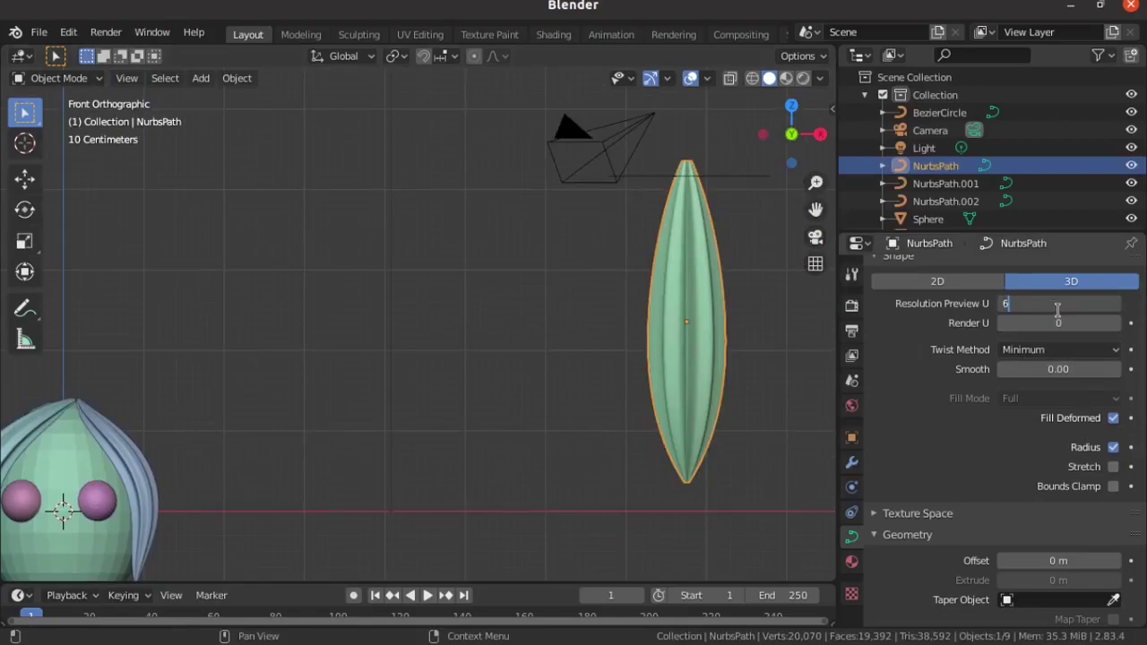
{"action": "key", "text": "Return"}
Reselect the left hair lock and set its Resolution Preview U to 3.
{"action": "scroll", "coordinate": [466, 380], "scroll_direction": "down", "scroll_amount": 1}
{"action": "scroll", "coordinate": [435, 415], "scroll_direction": "down", "scroll_amount": 2}
{"action": "mouse_move", "coordinate": [436, 415]}
{"action": "middle_mouse_down", "text": "shift"}
{"action": "mouse_move", "coordinate": [520, 336]}
{"action": "mouse_move", "coordinate": [546, 333]}
{"action": "middle_mouse_up", "text": "shift"}
{"action": "scroll", "coordinate": [545, 333], "scroll_direction": "up", "scroll_amount": 5}
{"action": "middle_click_drag", "start_coordinate": [397, 338], "coordinate": [543, 336], "text": "shift"}
{"action": "middle_click_drag", "start_coordinate": [235, 295], "coordinate": [335, 292], "text": "shift"}
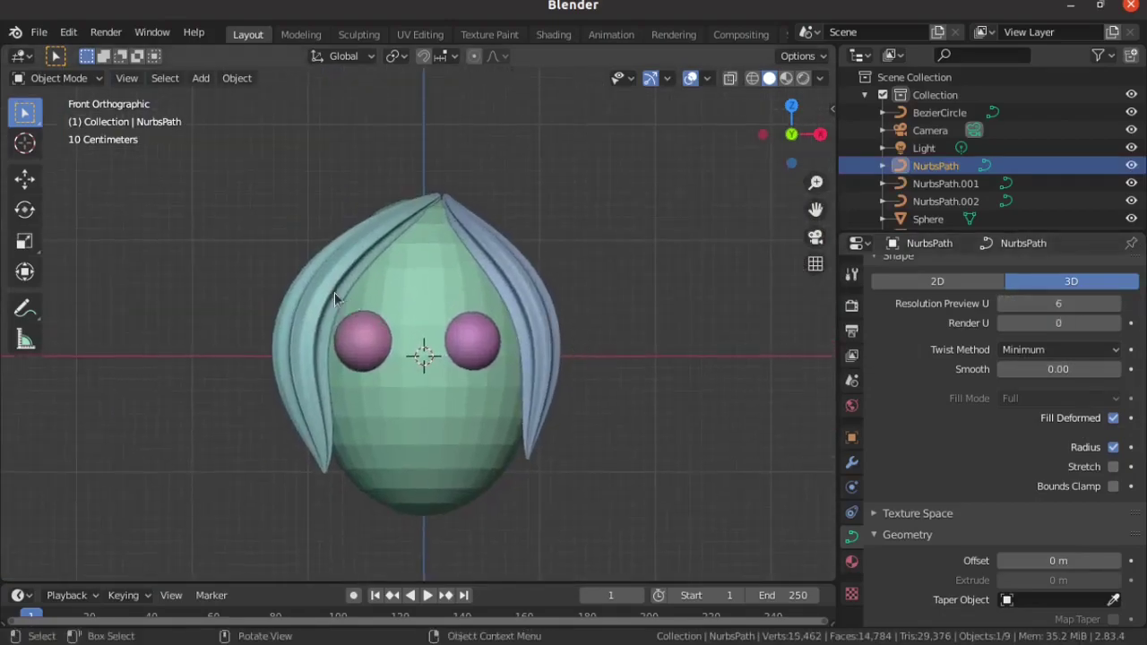
{"action": "left_click", "coordinate": [332, 291]}
{"action": "left_click", "coordinate": [1052, 303]}
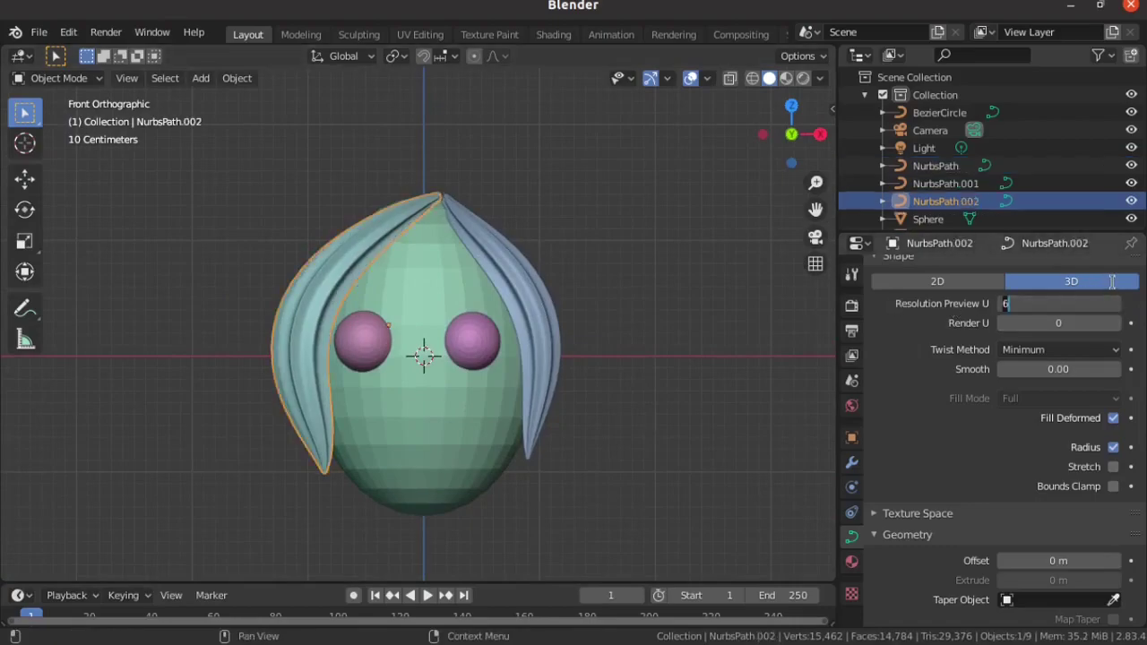
{"action": "type", "text": "3"}
{"action": "key", "text": "Return"}
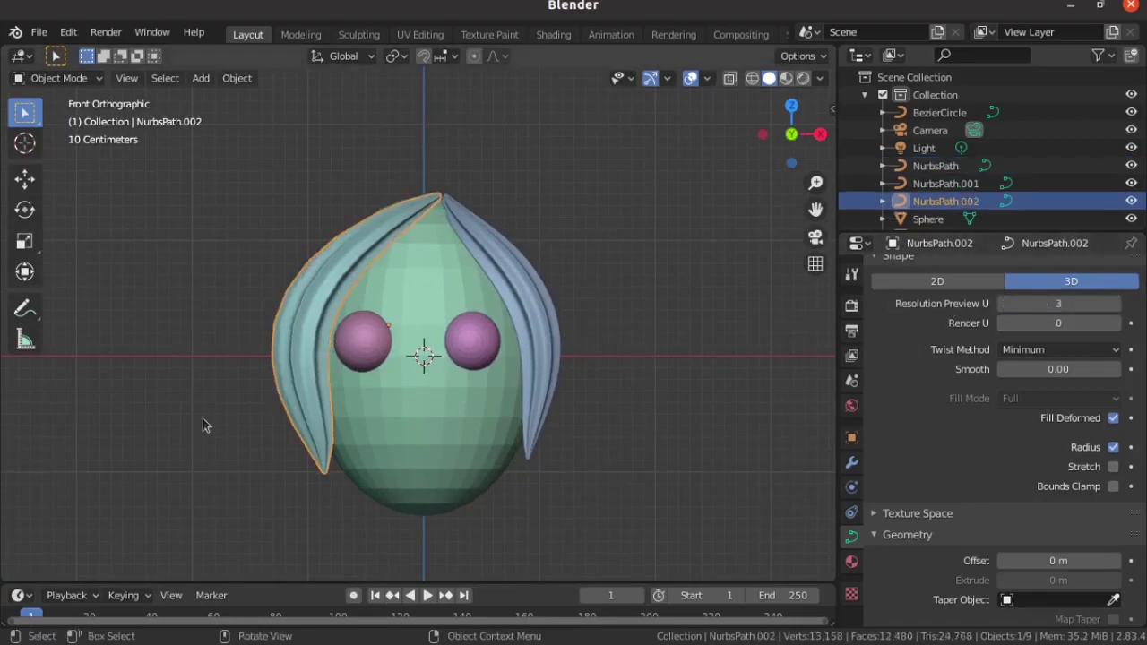
Inspect the lock near the eye, then settle its Resolution Preview U at 4.
{"action": "scroll", "coordinate": [261, 336], "scroll_direction": "up", "scroll_amount": 3}
{"action": "scroll", "coordinate": [179, 288], "scroll_direction": "up", "scroll_amount": 2}
{"action": "scroll", "coordinate": [180, 288], "scroll_direction": "up", "scroll_amount": 2}
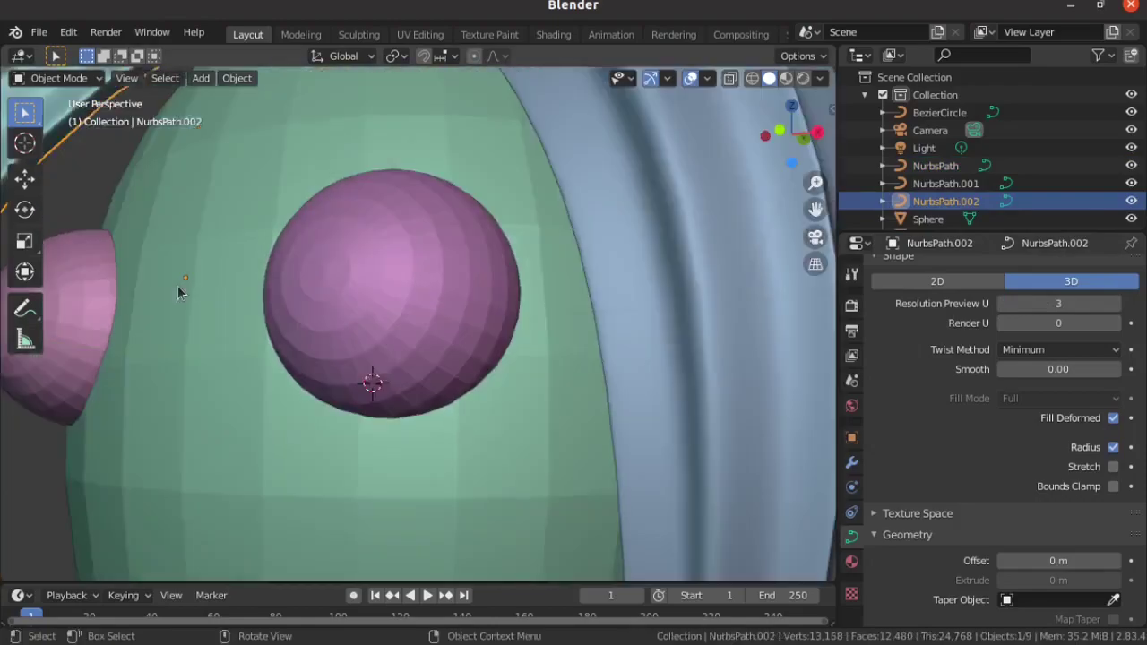
{"action": "scroll", "coordinate": [179, 289], "scroll_direction": "down", "scroll_amount": 5}
{"action": "middle_click_drag", "start_coordinate": [179, 288], "coordinate": [194, 310]}
{"action": "key", "text": "KP_1"}
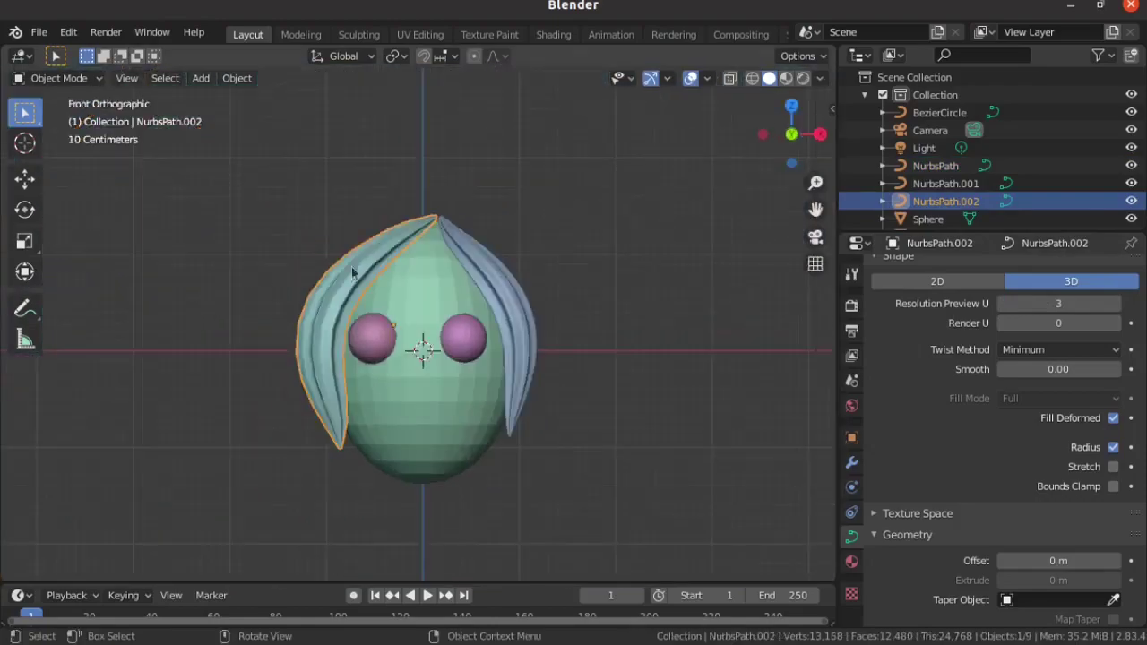
{"action": "left_click", "coordinate": [1119, 303]}
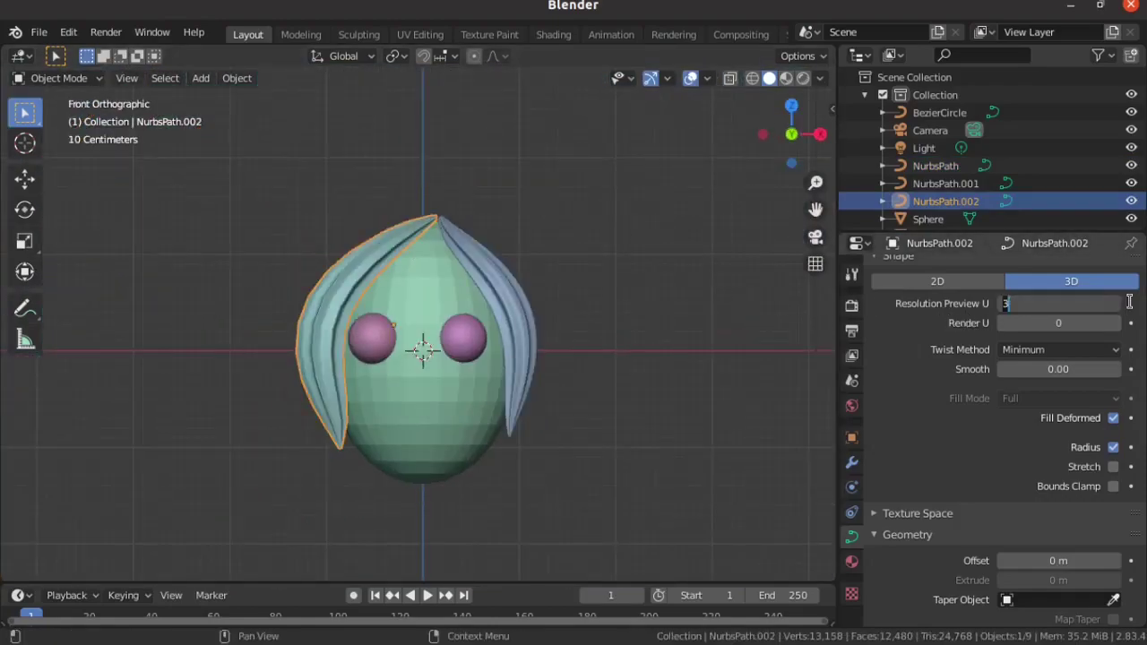
{"action": "type", "text": "4"}
{"action": "key", "text": "Return"}
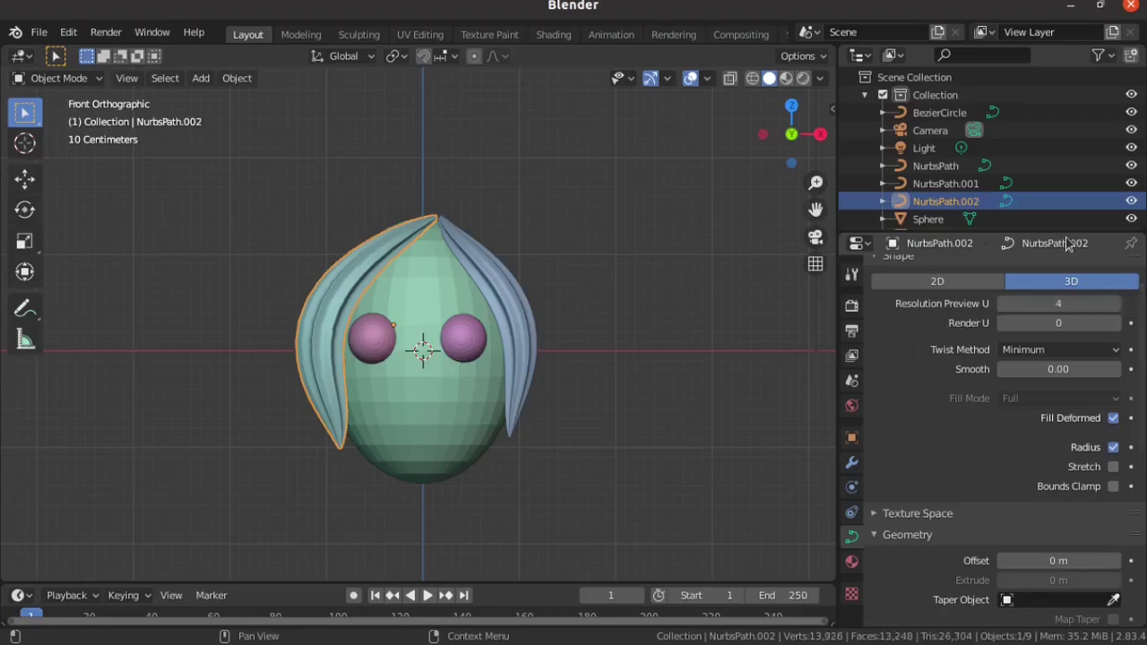
{"action": "scroll", "coordinate": [579, 250], "scroll_direction": "down", "scroll_amount": 5}
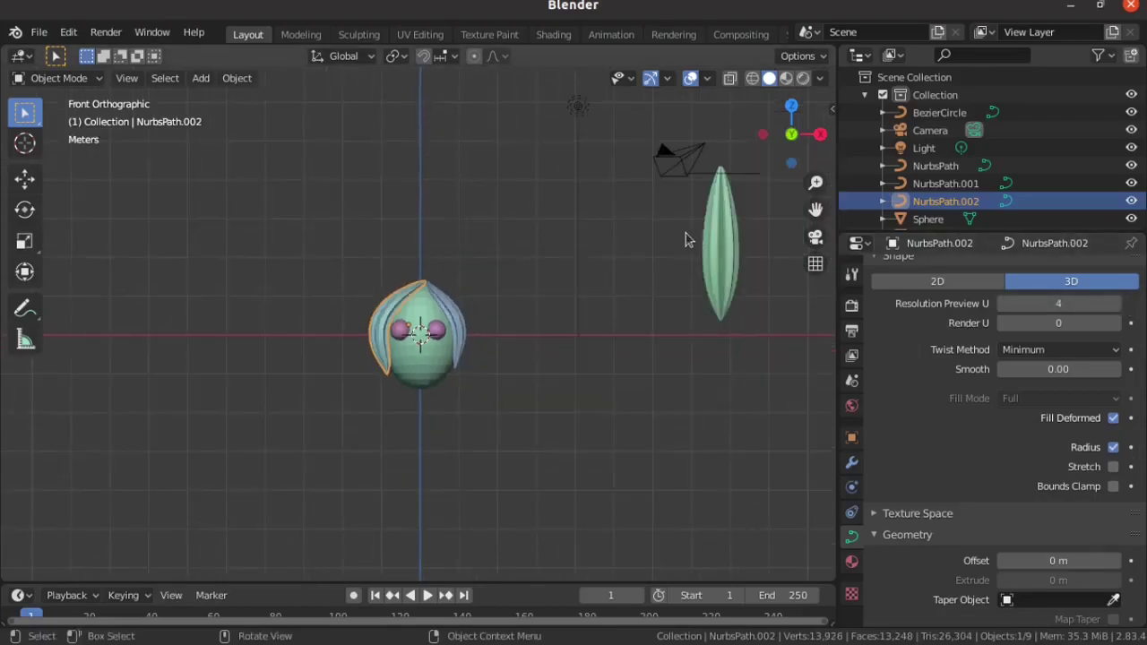
Select the BezierCircle profile and frame the test leaf large in view.
{"action": "left_click", "coordinate": [705, 174]}
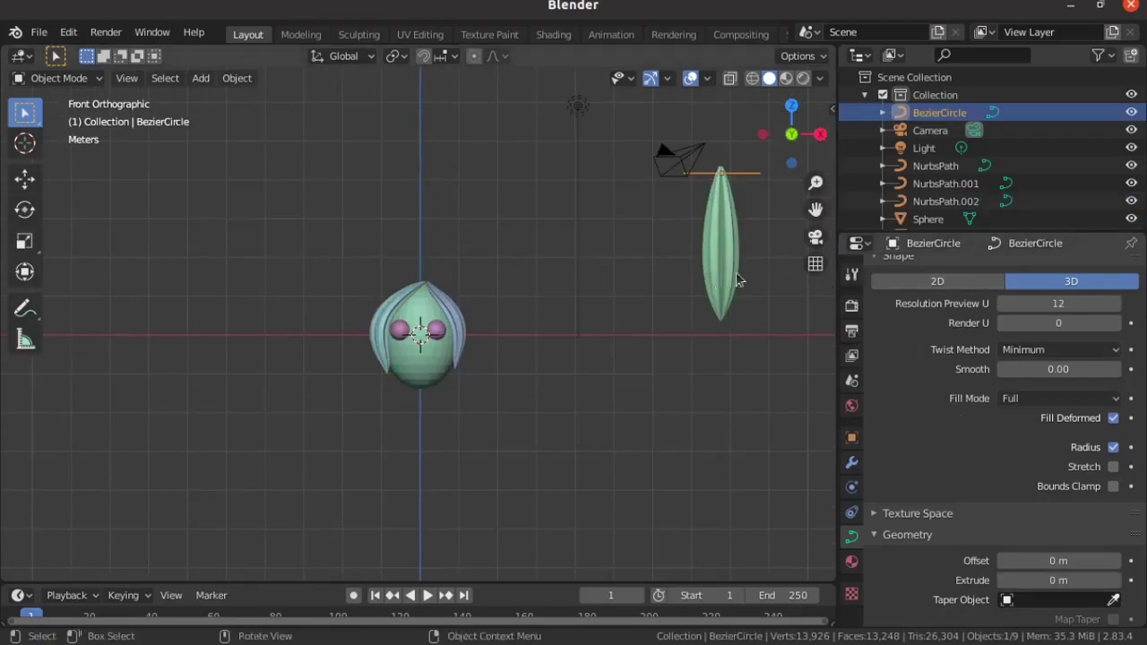
{"action": "middle_click_drag", "start_coordinate": [737, 279], "coordinate": [619, 376], "text": "shift"}
{"action": "scroll", "coordinate": [653, 333], "scroll_direction": "up", "scroll_amount": 4}
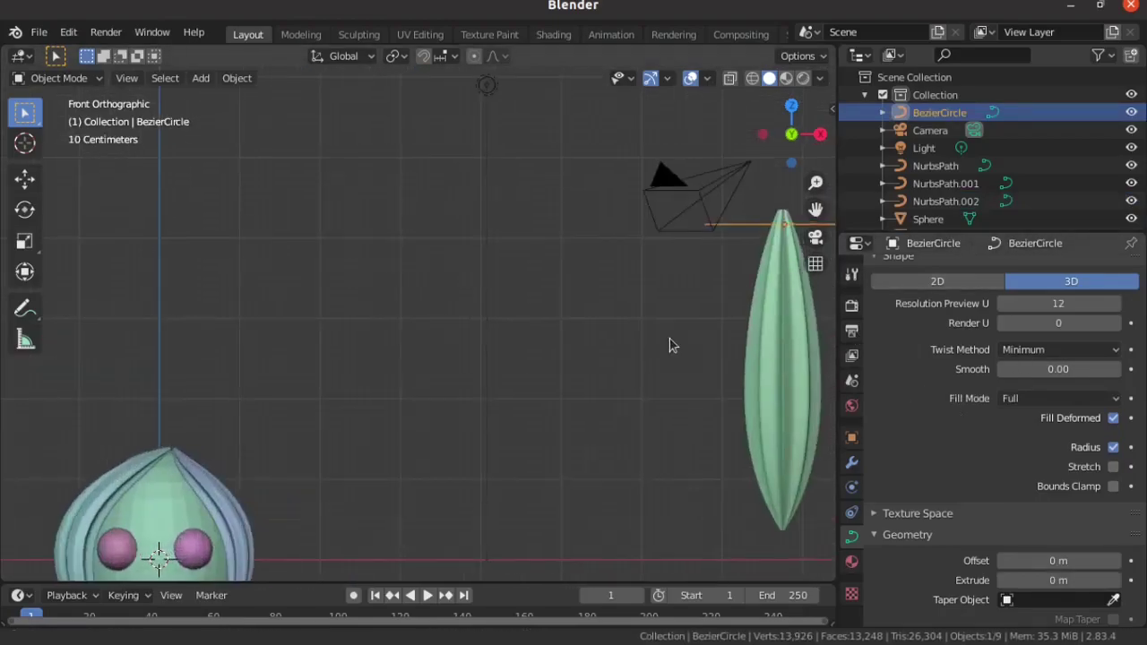
{"action": "middle_click_drag", "start_coordinate": [670, 339], "coordinate": [525, 339], "text": "shift"}
{"action": "scroll", "coordinate": [653, 314], "scroll_direction": "up", "scroll_amount": 1}
{"action": "scroll", "coordinate": [724, 317], "scroll_direction": "up", "scroll_amount": 3}
{"action": "middle_click_drag", "start_coordinate": [724, 317], "coordinate": [431, 298], "text": "shift"}
Try BezierCircle Resolution Preview U values of 6, 3 and 1, inspecting the leaf each time.
{"action": "left_click", "coordinate": [1061, 303]}
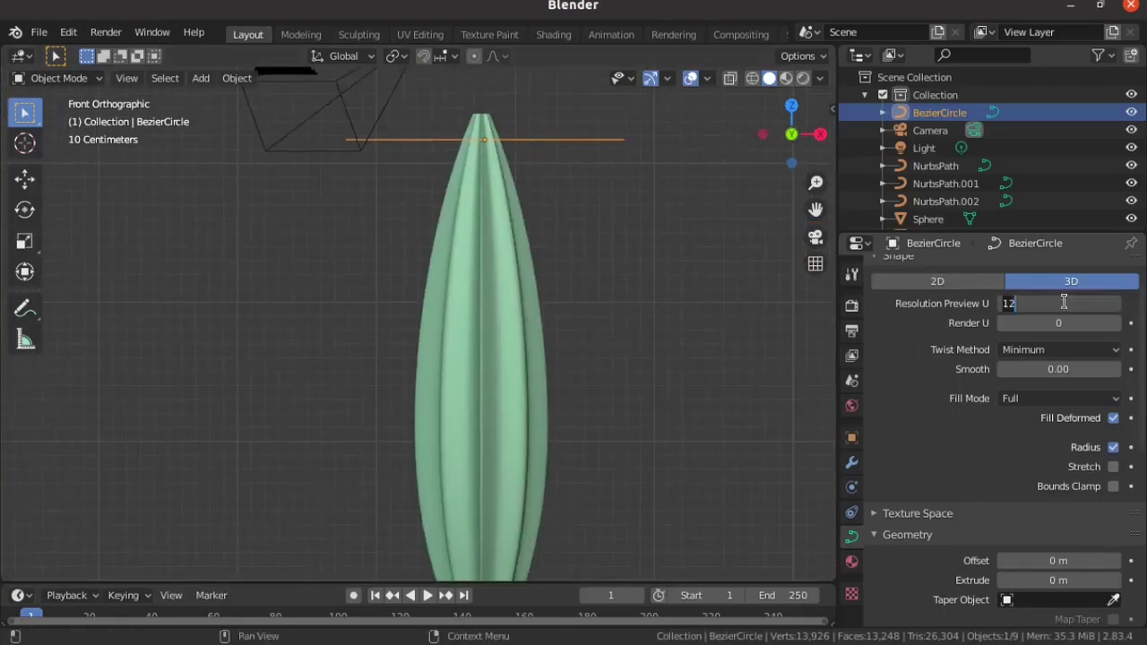
{"action": "type", "text": "6"}
{"action": "key", "text": "Return"}
{"action": "mouse_move", "coordinate": [533, 351]}
{"action": "middle_mouse_down"}
{"action": "mouse_move", "coordinate": [486, 325]}
{"action": "mouse_move", "coordinate": [519, 335]}
{"action": "middle_mouse_up"}
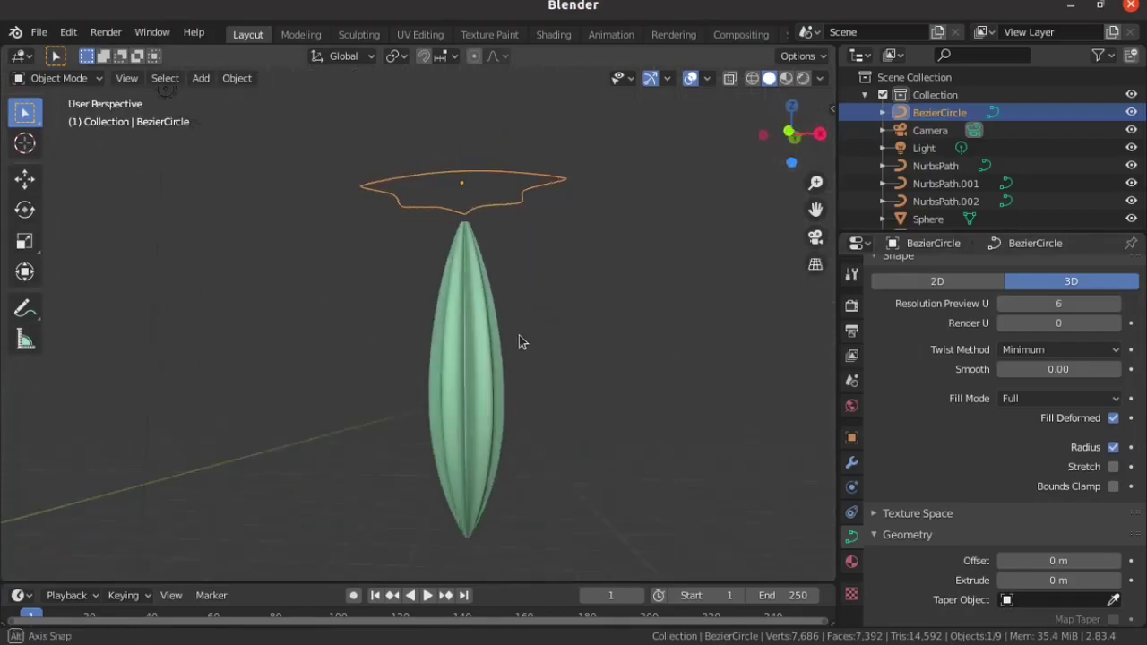
{"action": "left_click", "coordinate": [1068, 303]}
{"action": "type", "text": "3"}
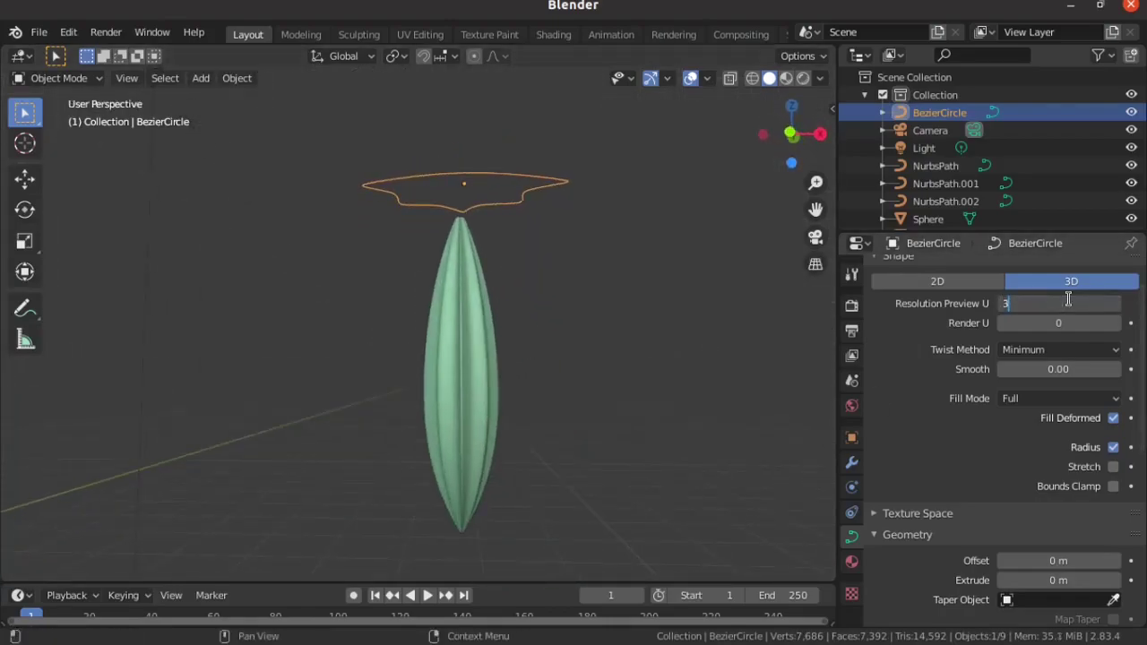
{"action": "key", "text": "Return"}
{"action": "mouse_move", "coordinate": [501, 419]}
{"action": "middle_mouse_down"}
{"action": "mouse_move", "coordinate": [454, 381]}
{"action": "mouse_move", "coordinate": [445, 349]}
{"action": "mouse_move", "coordinate": [466, 376]}
{"action": "middle_mouse_up"}
{"action": "left_click", "coordinate": [1054, 303]}
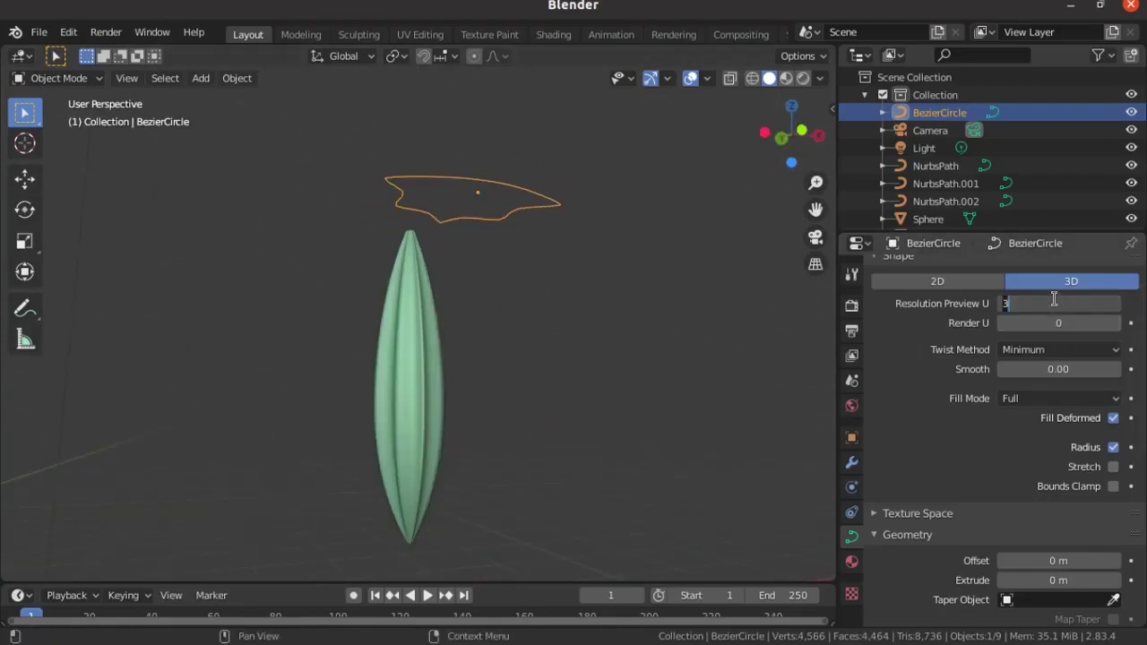
{"action": "type", "text": "1"}
{"action": "key", "text": "Return"}
{"action": "mouse_move", "coordinate": [388, 371]}
{"action": "middle_mouse_down"}
{"action": "mouse_move", "coordinate": [397, 389]}
{"action": "mouse_move", "coordinate": [340, 343]}
{"action": "mouse_move", "coordinate": [486, 389]}
{"action": "mouse_move", "coordinate": [502, 376]}
{"action": "middle_mouse_up"}
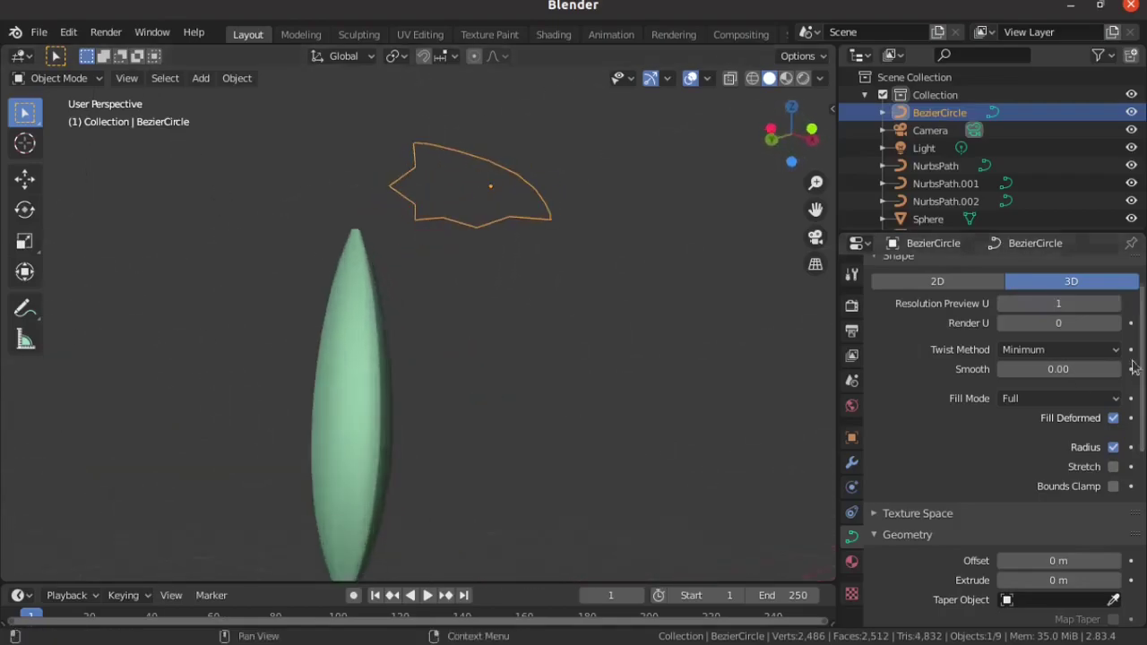
Leave render resolution at 0 and set the profile's Resolution Preview U to 3.
{"action": "left_click", "coordinate": [1057, 323]}
{"action": "key", "text": "Return"}
{"action": "left_click", "coordinate": [1063, 303]}
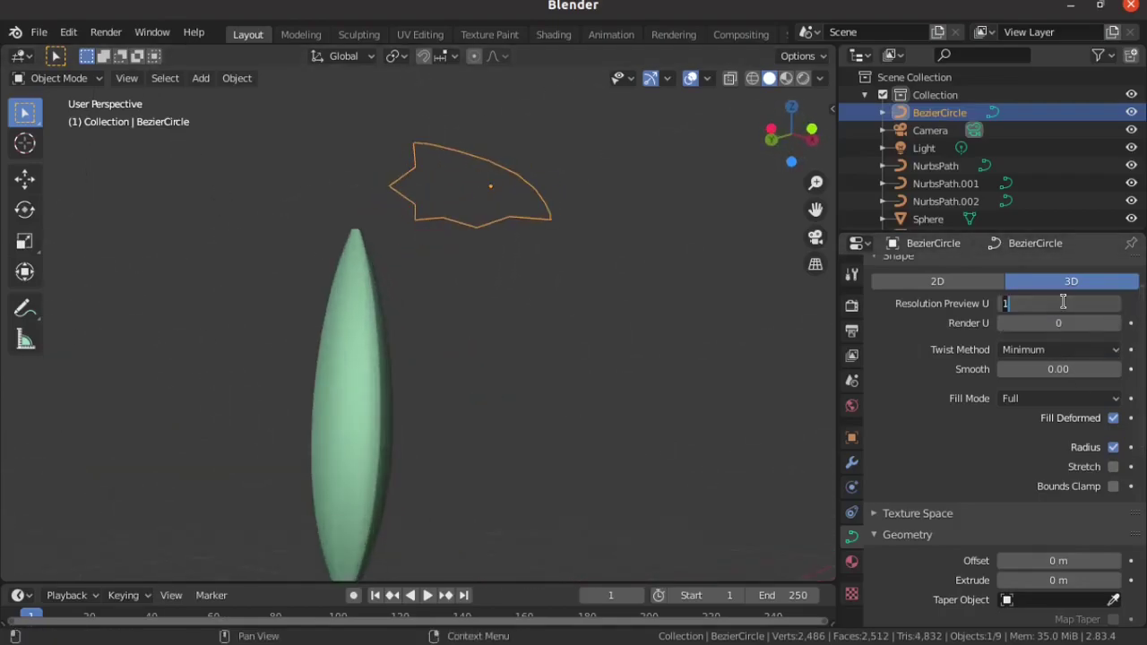
{"action": "type", "text": "3"}
{"action": "key", "text": "Return"}
{"action": "middle_click_drag", "start_coordinate": [417, 403], "coordinate": [567, 377]}
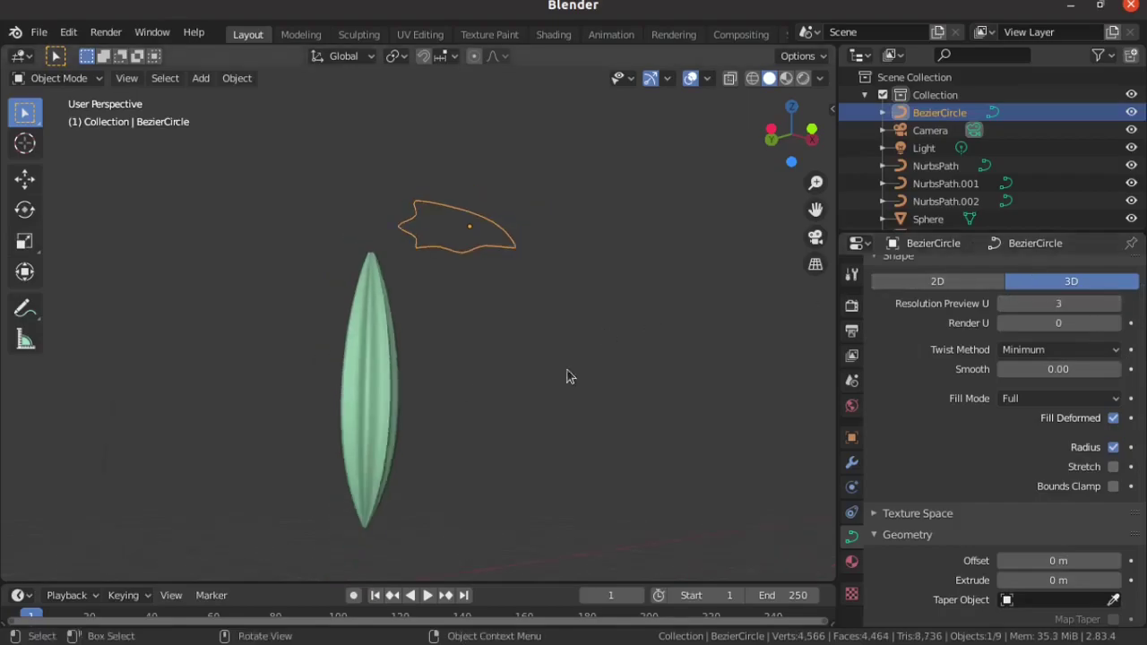
Deselect the profile and recentre the head in front orthographic view.
{"action": "key", "text": "alt+a"}
{"action": "key", "text": "KP_1"}
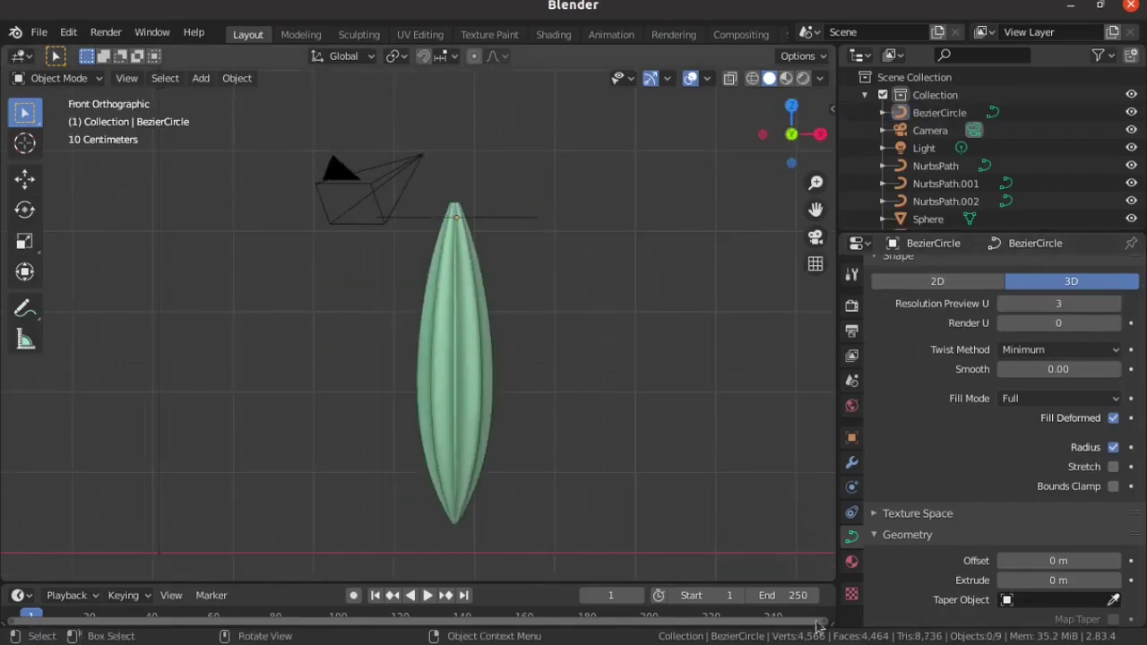
{"action": "middle_click_drag", "start_coordinate": [403, 472], "coordinate": [756, 392], "text": "shift"}
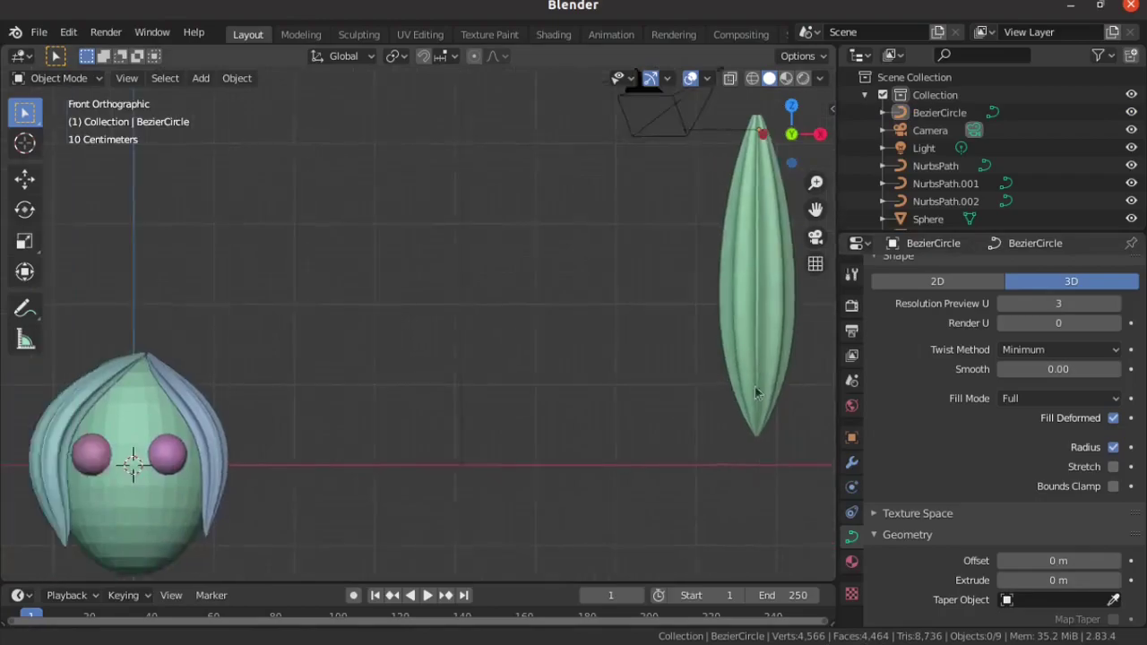
{"action": "scroll", "coordinate": [235, 448], "scroll_direction": "down", "scroll_amount": 2}
{"action": "scroll", "coordinate": [238, 445], "scroll_direction": "up", "scroll_amount": 5}
{"action": "mouse_move", "coordinate": [238, 445]}
{"action": "middle_mouse_down", "text": "shift"}
{"action": "mouse_move", "coordinate": [601, 308]}
{"action": "mouse_move", "coordinate": [605, 242]}
{"action": "middle_mouse_up", "text": "shift"}
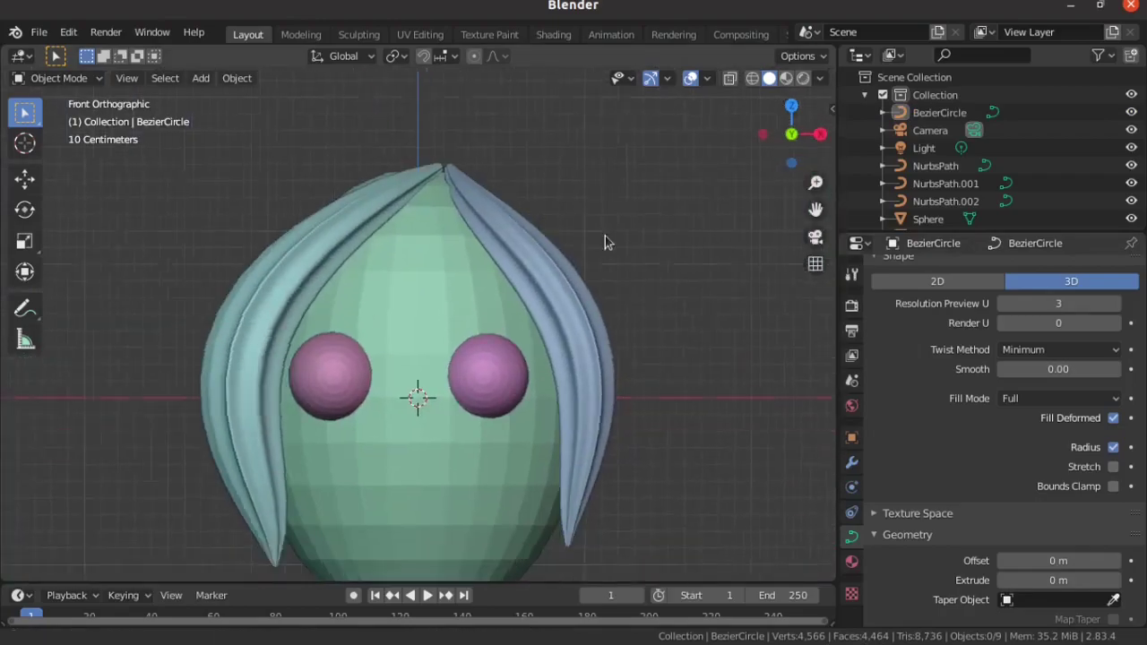
{"action": "scroll", "coordinate": [605, 229], "scroll_direction": "down", "scroll_amount": 1}
{"action": "scroll", "coordinate": [537, 251], "scroll_direction": "down", "scroll_amount": 2}
Set the left hair lock NurbsPath.002's Resolution Preview U to 6.
{"action": "key", "text": "Tab"}
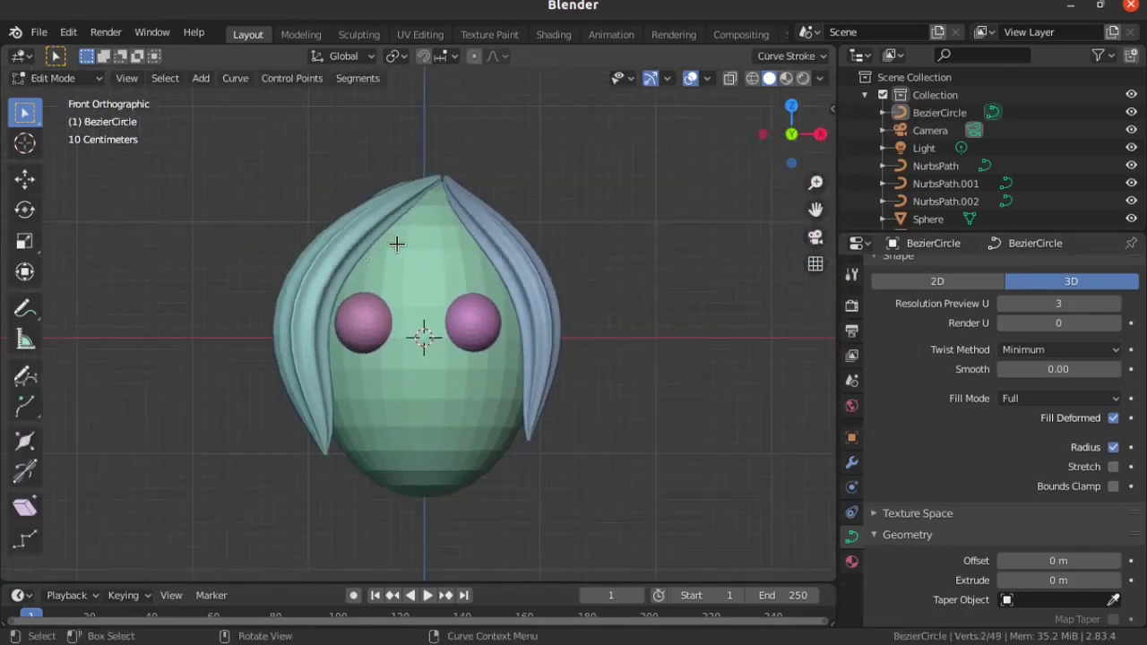
{"action": "key", "text": "Tab"}
{"action": "left_click", "coordinate": [336, 240]}
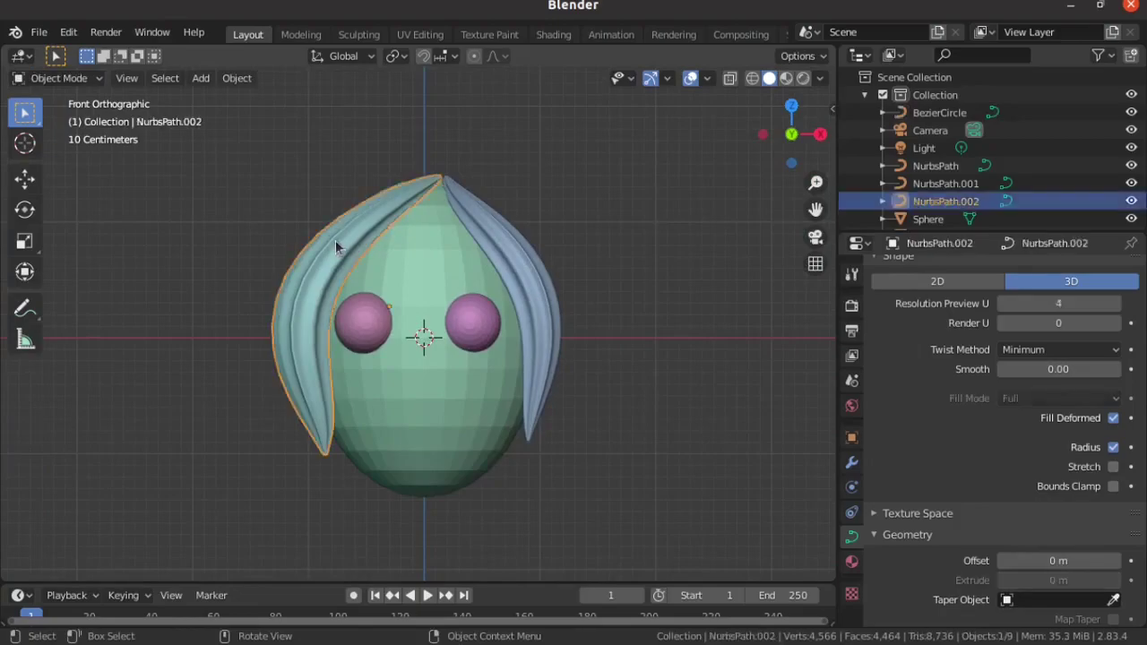
{"action": "left_click", "coordinate": [1051, 309]}
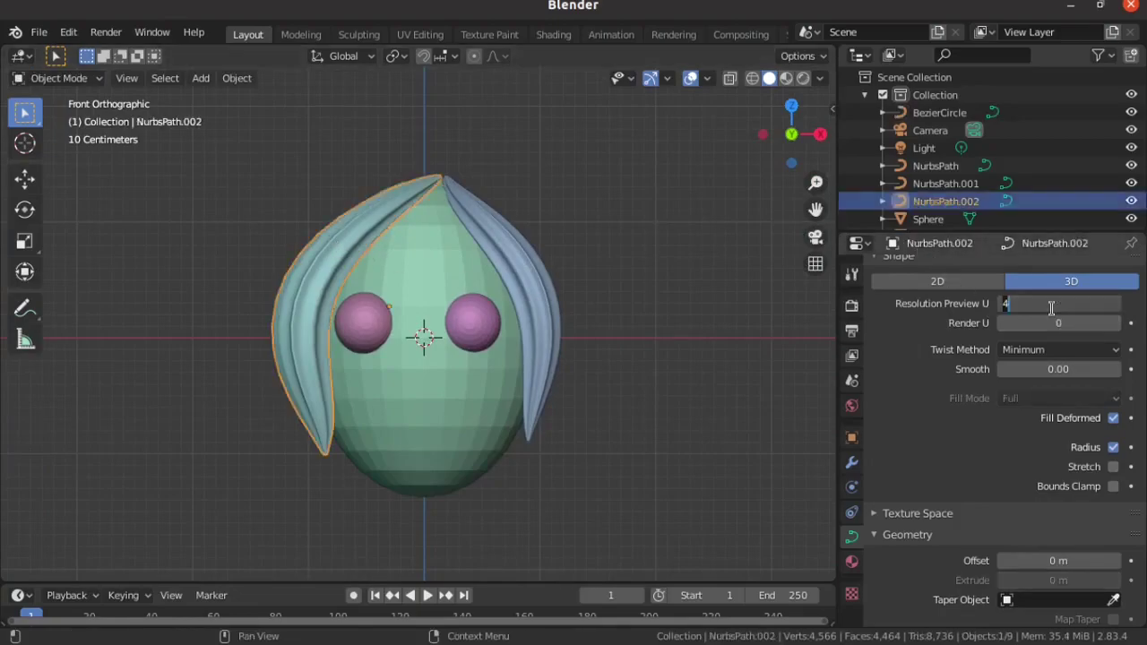
{"action": "type", "text": "6"}
{"action": "key", "text": "Return"}
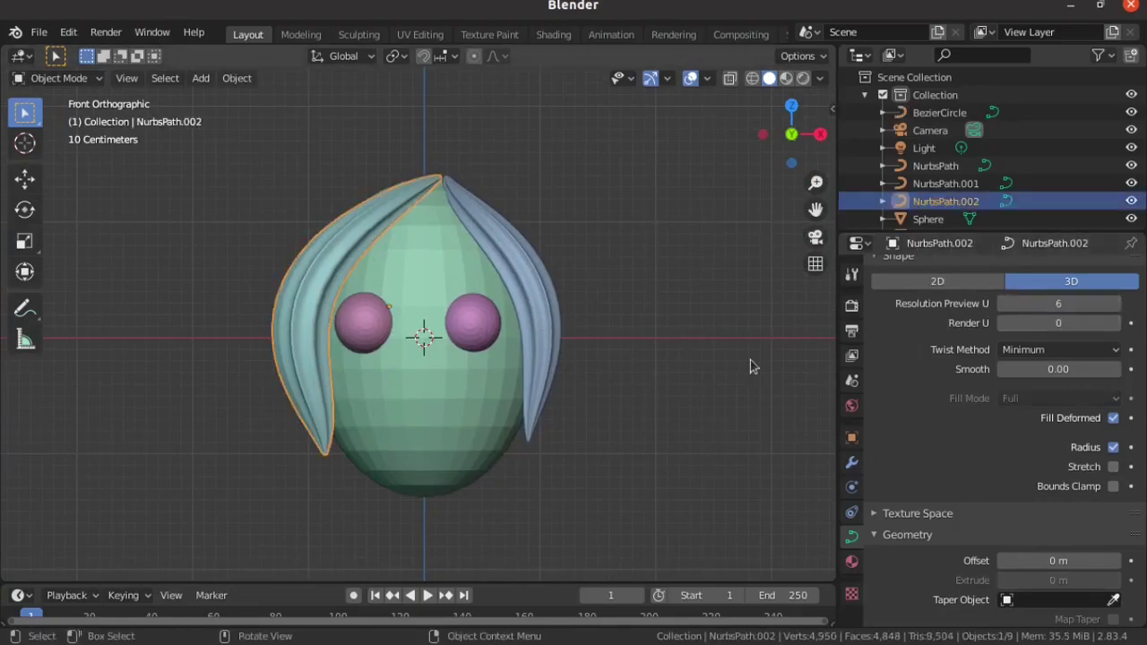
Convert the NurbsPath.002 hair lock to a mesh.
{"action": "key", "text": "alt+a"}
{"action": "left_click", "coordinate": [349, 247]}
{"action": "right_click", "coordinate": [349, 246]}
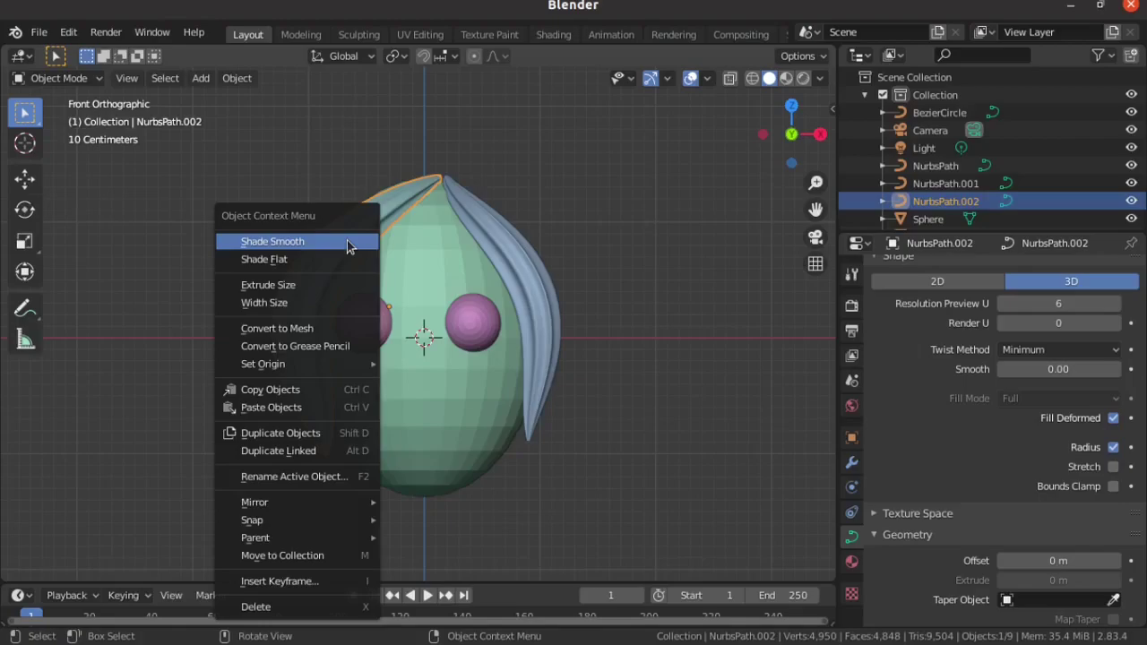
{"action": "left_click", "coordinate": [316, 328]}
Inspect the converted hair lock mesh in Edit Mode, zooming and orbiting around it.
{"action": "key", "text": "Tab"}
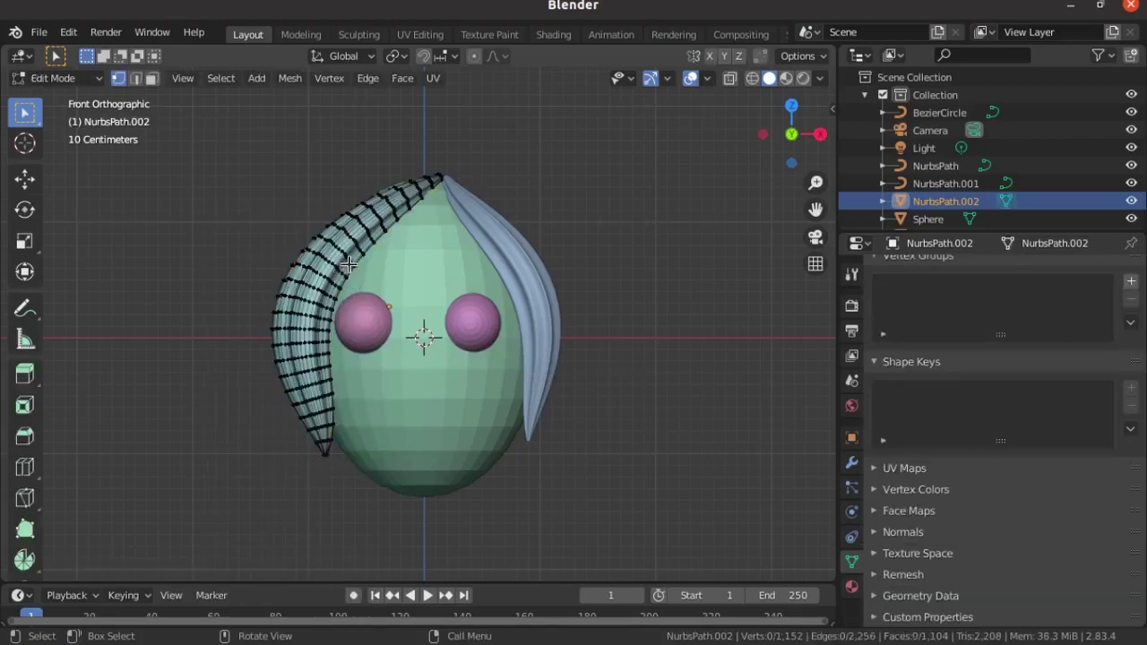
{"action": "scroll", "coordinate": [332, 251], "scroll_direction": "up", "scroll_amount": 2}
{"action": "scroll", "coordinate": [305, 237], "scroll_direction": "up", "scroll_amount": 2}
{"action": "scroll", "coordinate": [323, 260], "scroll_direction": "up", "scroll_amount": 2}
{"action": "mouse_move", "coordinate": [328, 265]}
{"action": "middle_mouse_down", "text": "shift"}
{"action": "mouse_move", "coordinate": [487, 423]}
{"action": "mouse_move", "coordinate": [511, 353]}
{"action": "mouse_move", "coordinate": [527, 355]}
{"action": "mouse_move", "coordinate": [463, 364]}
{"action": "mouse_move", "coordinate": [518, 364]}
{"action": "middle_mouse_up", "text": "shift"}
{"action": "key", "text": "Tab"}
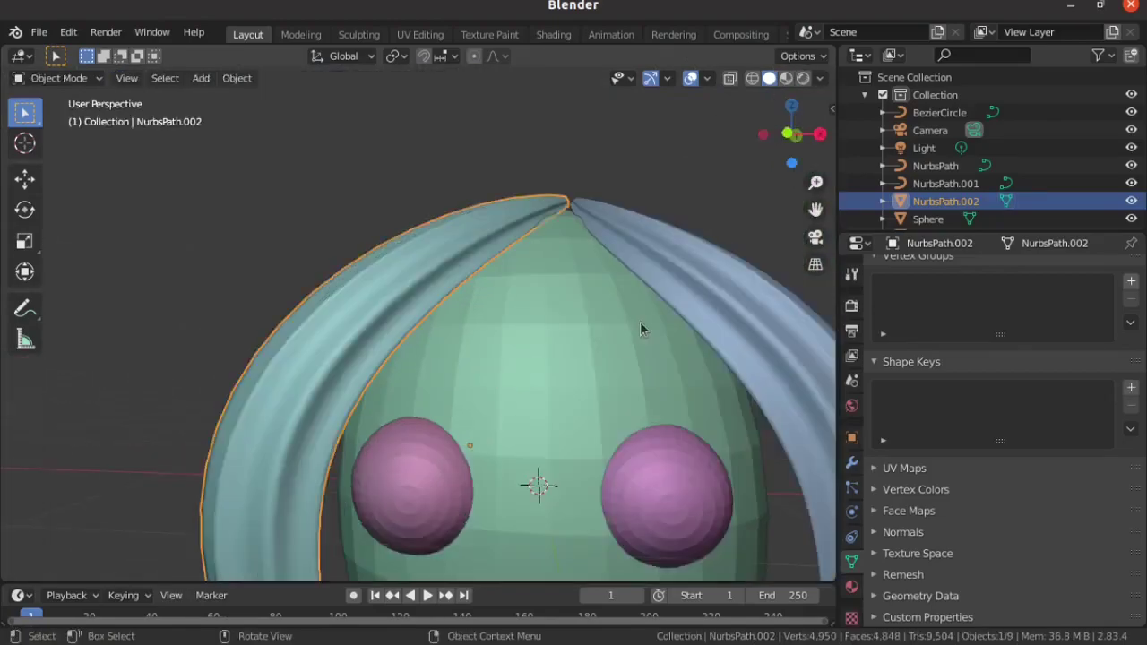
Inspect the NurbsPath.001 hair lock in Edit Mode from side, back and front views.
{"action": "left_click", "coordinate": [707, 280]}
{"action": "key", "text": "Tab"}
{"action": "key", "text": "KP_6"}
{"action": "key", "text": "KP_6"}
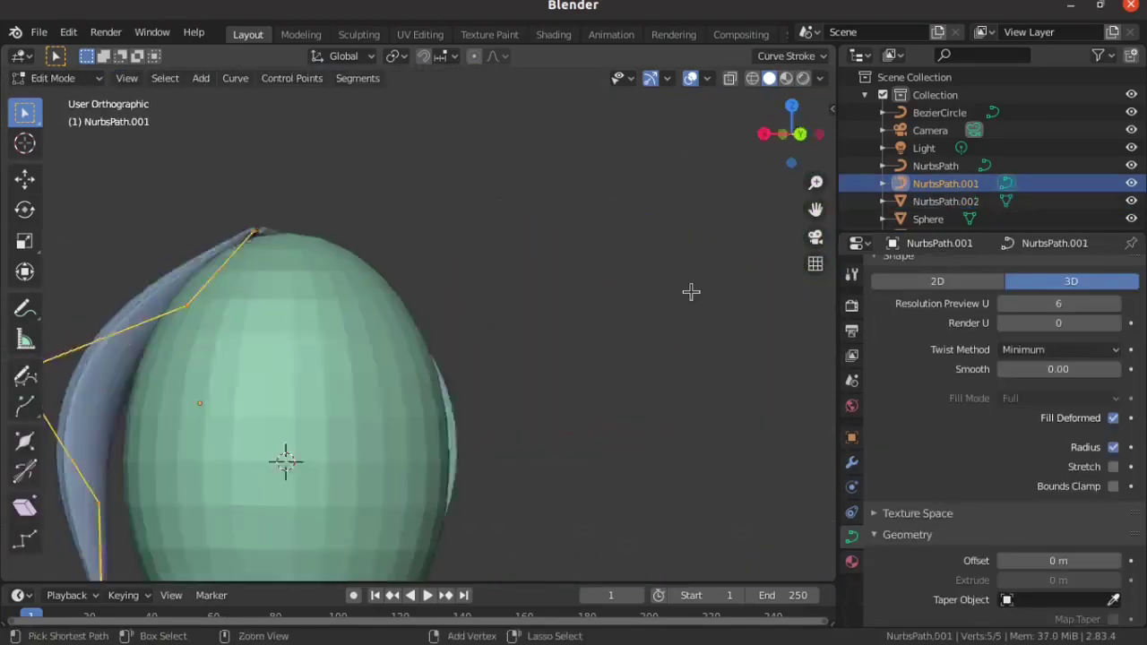
{"action": "key", "text": "ctrl+KP_1"}
{"action": "key", "text": "KP_4"}
{"action": "key", "text": "KP_1"}
{"action": "left_click", "coordinate": [39, 33]}
Open woman_hair_optimized.blend, discarding unsaved changes, and view it in Material Preview then Rendered shading.
{"action": "left_click", "coordinate": [80, 73]}
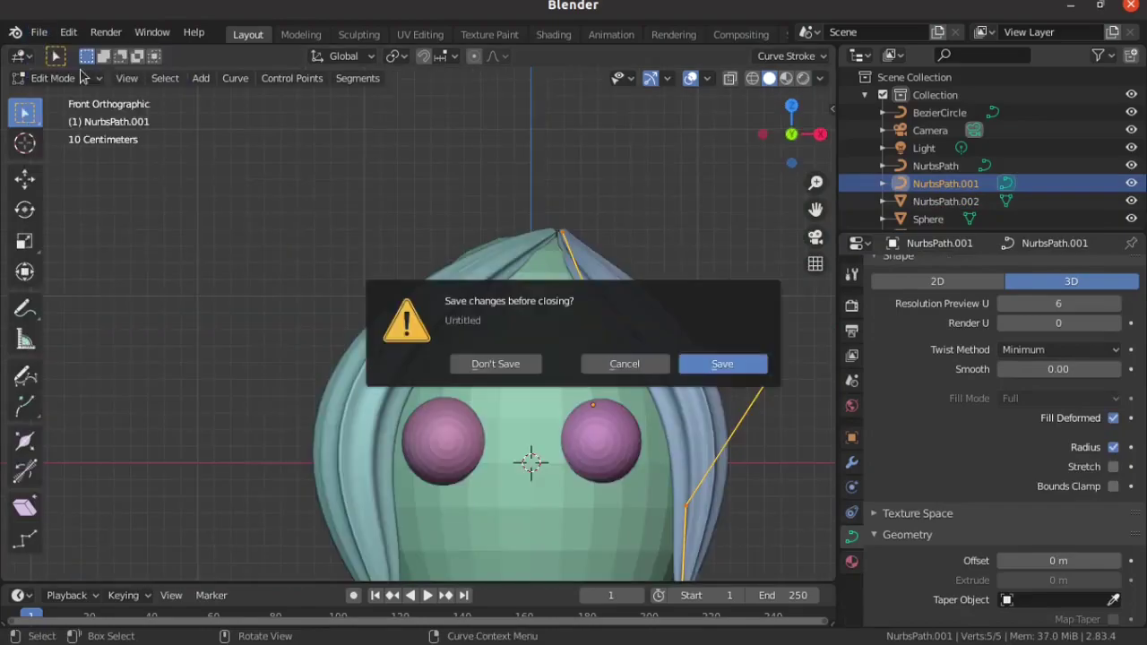
{"action": "left_click", "coordinate": [480, 365]}
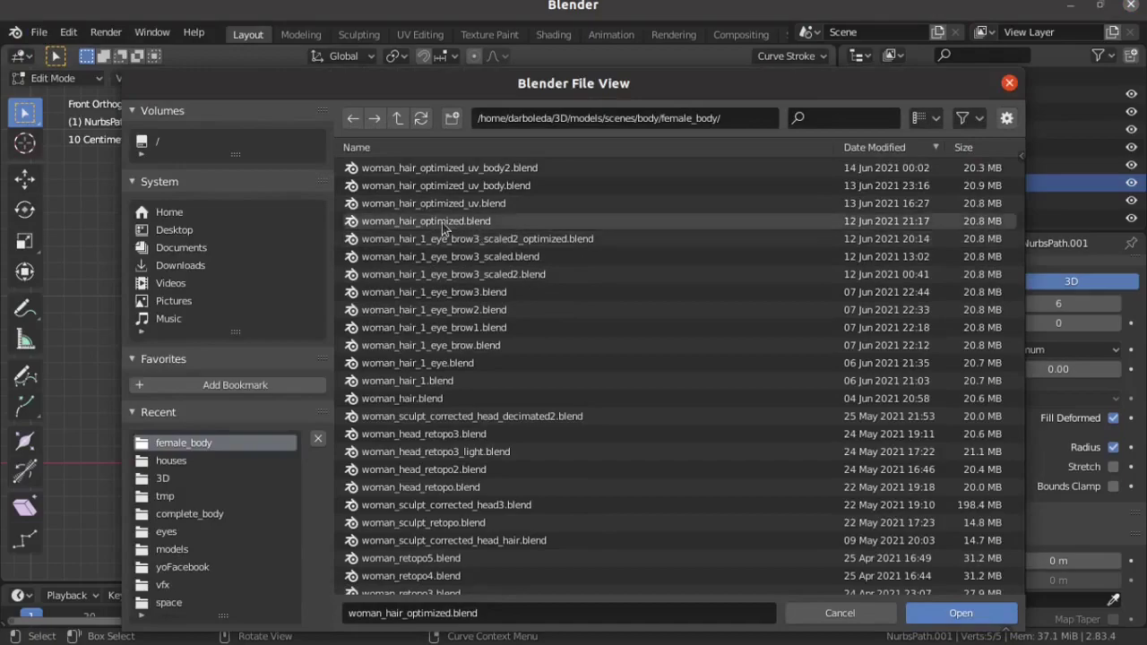
{"action": "left_click", "coordinate": [443, 223]}
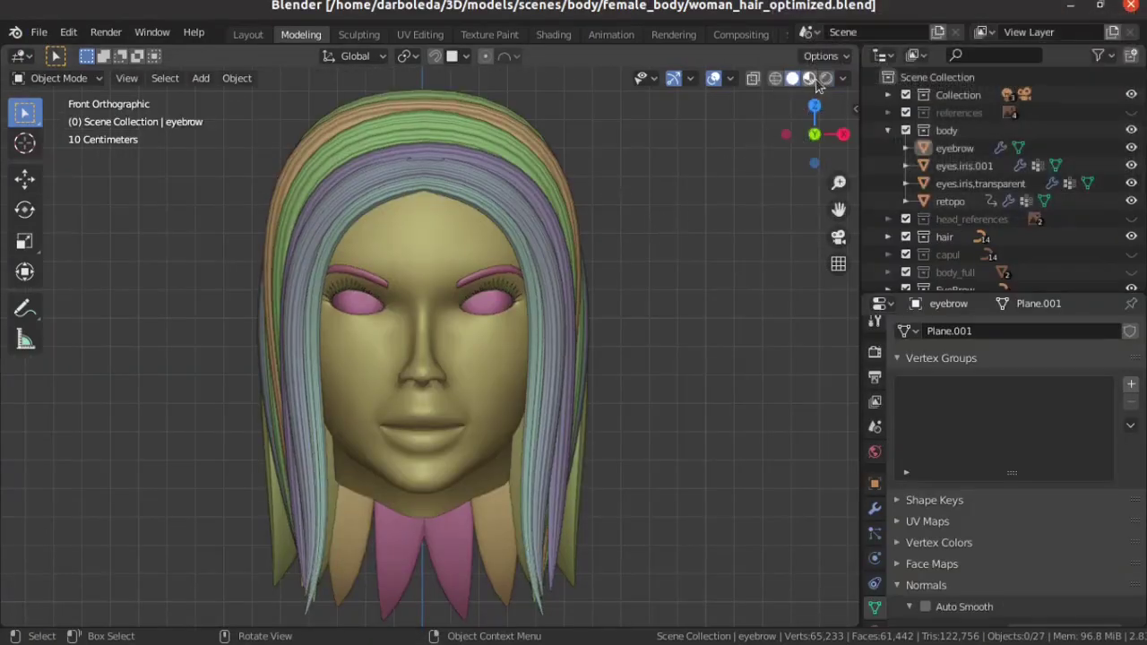
{"action": "left_click", "coordinate": [809, 79]}
{"action": "left_click", "coordinate": [826, 79]}
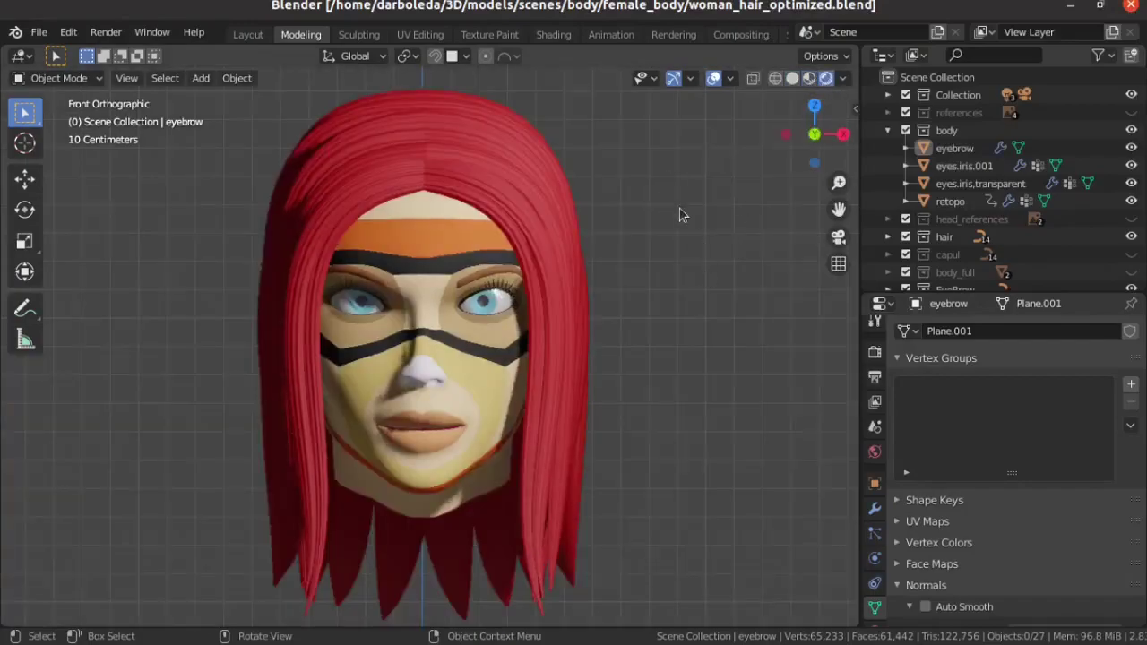